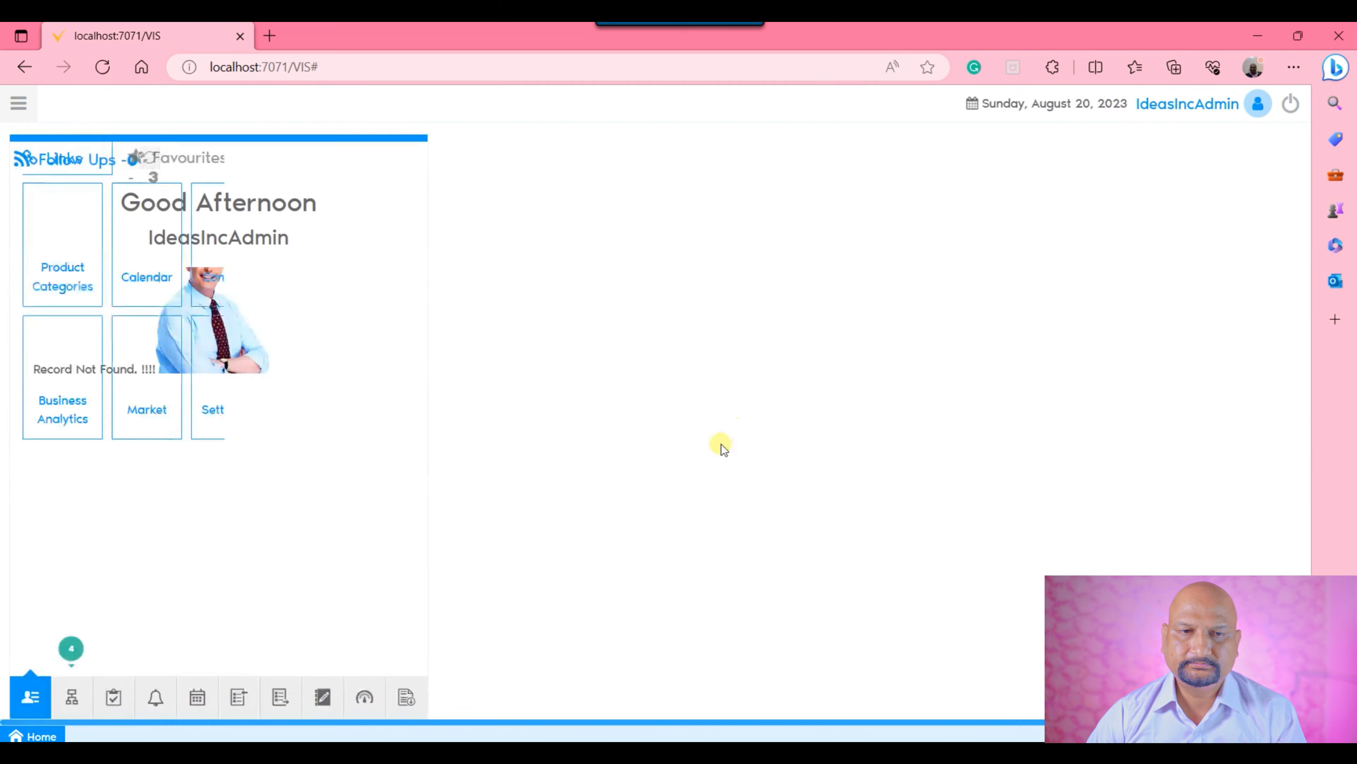
# Find the Alert window through a menu search for "alert" and show its record in form view.
pyautogui.click(16, 104)
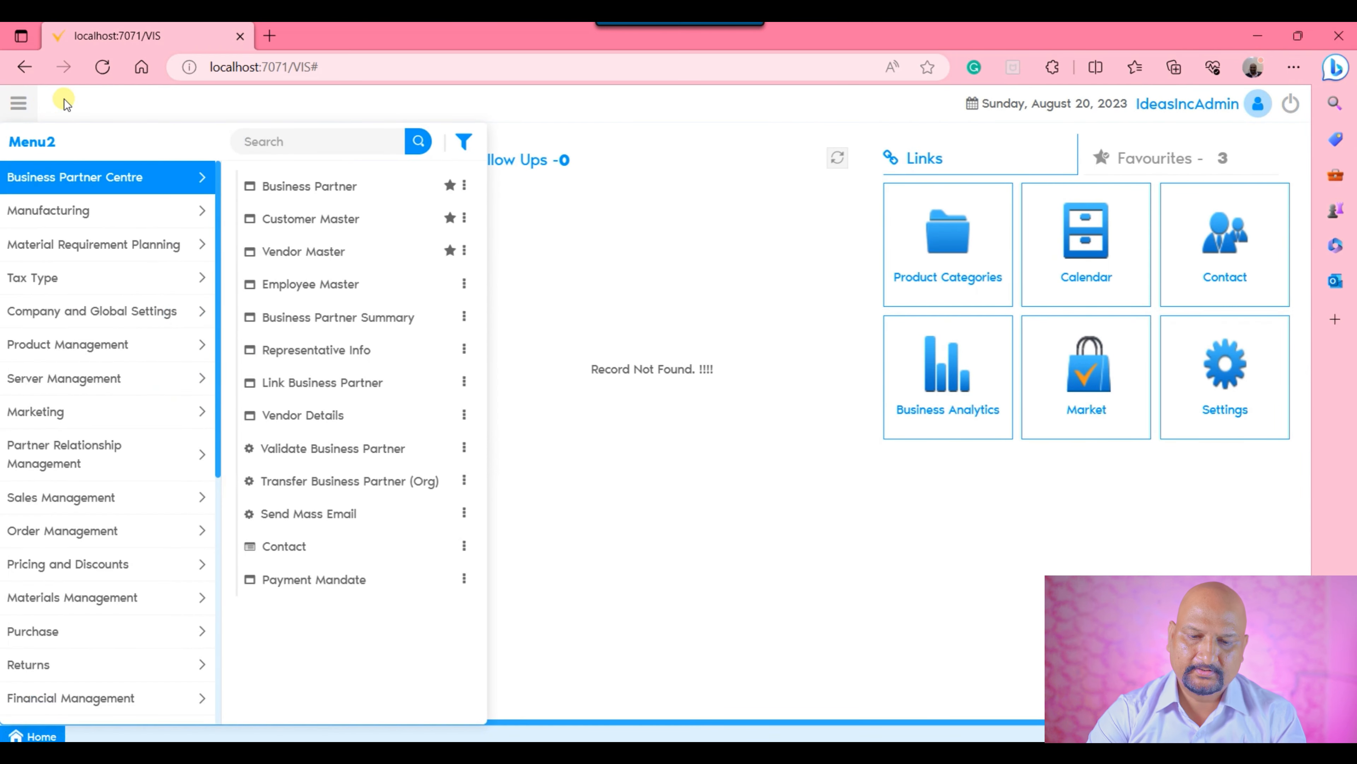
pyautogui.write('alert')
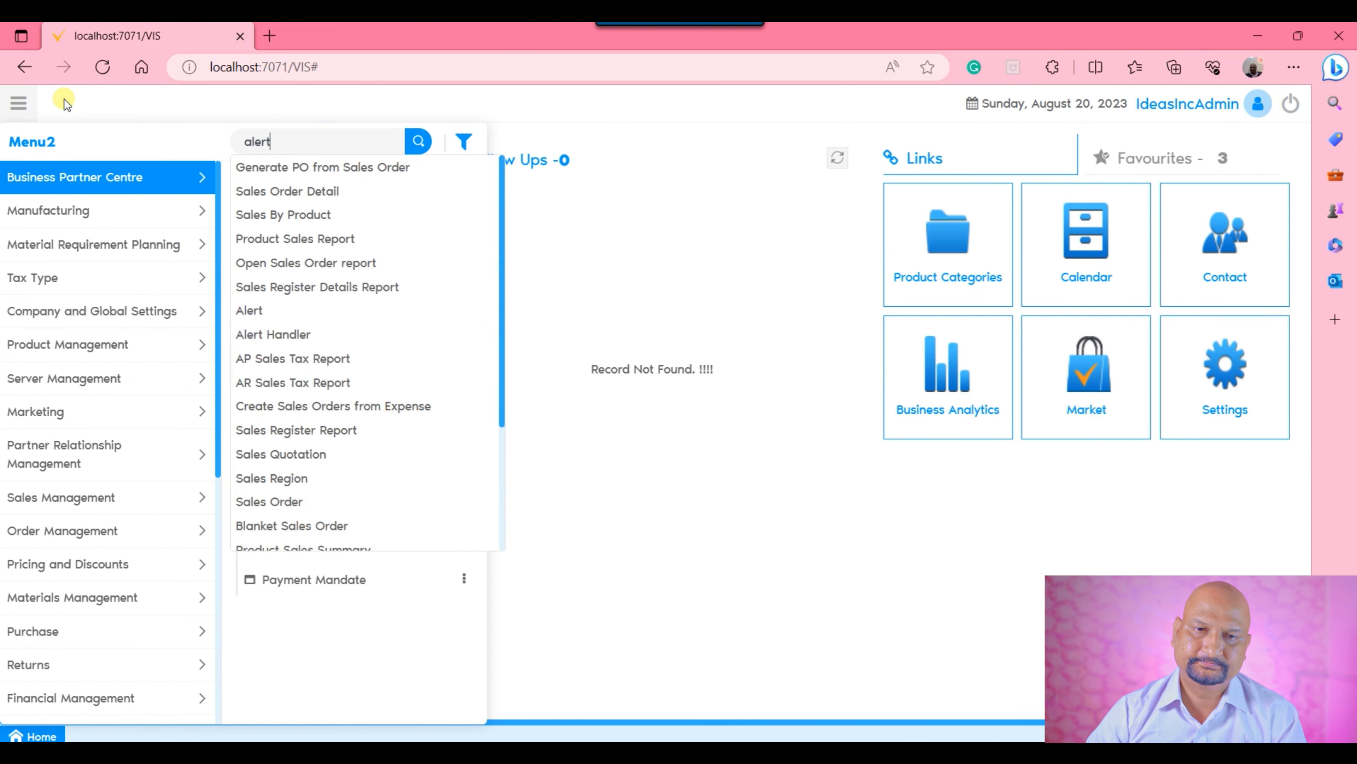
pyautogui.click(288, 192)
pyautogui.click(289, 167)
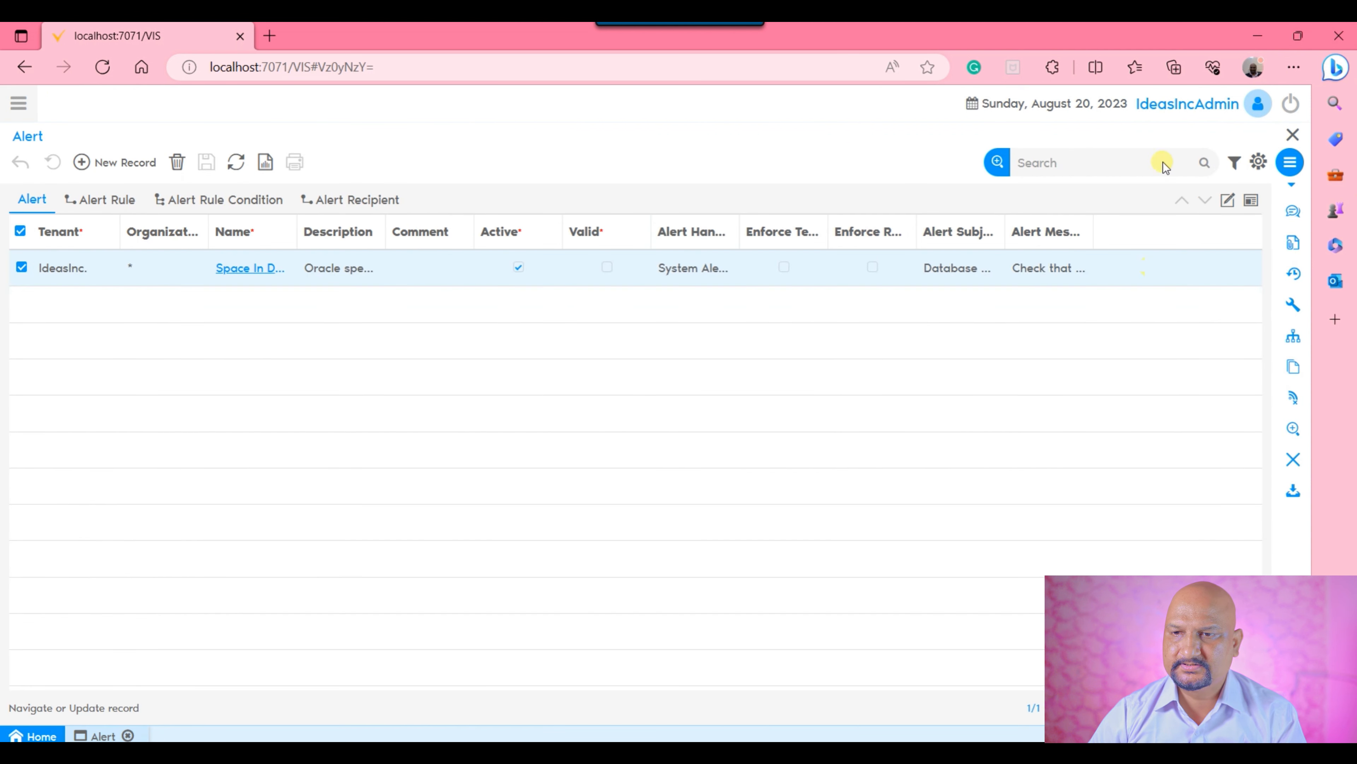
pyautogui.click(1228, 200)
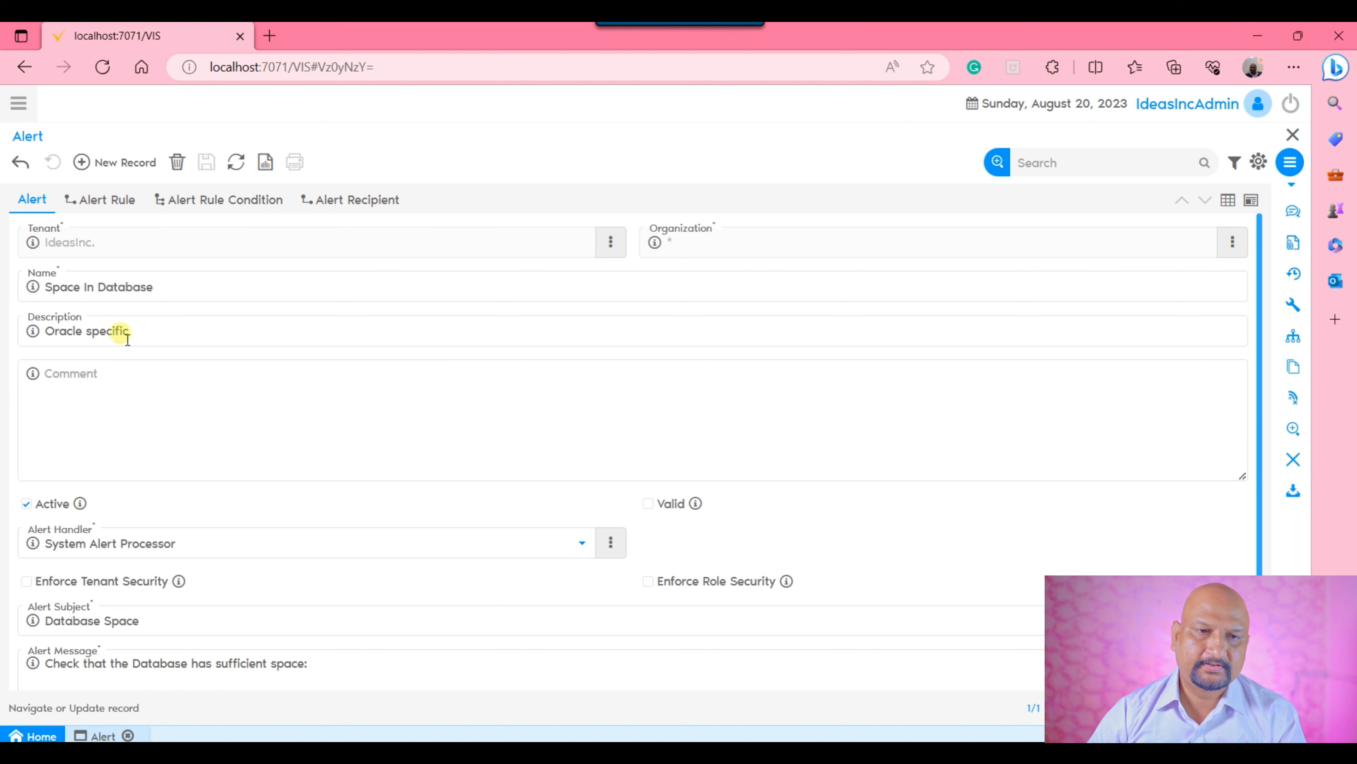
# Create a new alert record named "Sales order greater than 100".
pyautogui.click(124, 162)
pyautogui.click(202, 290)
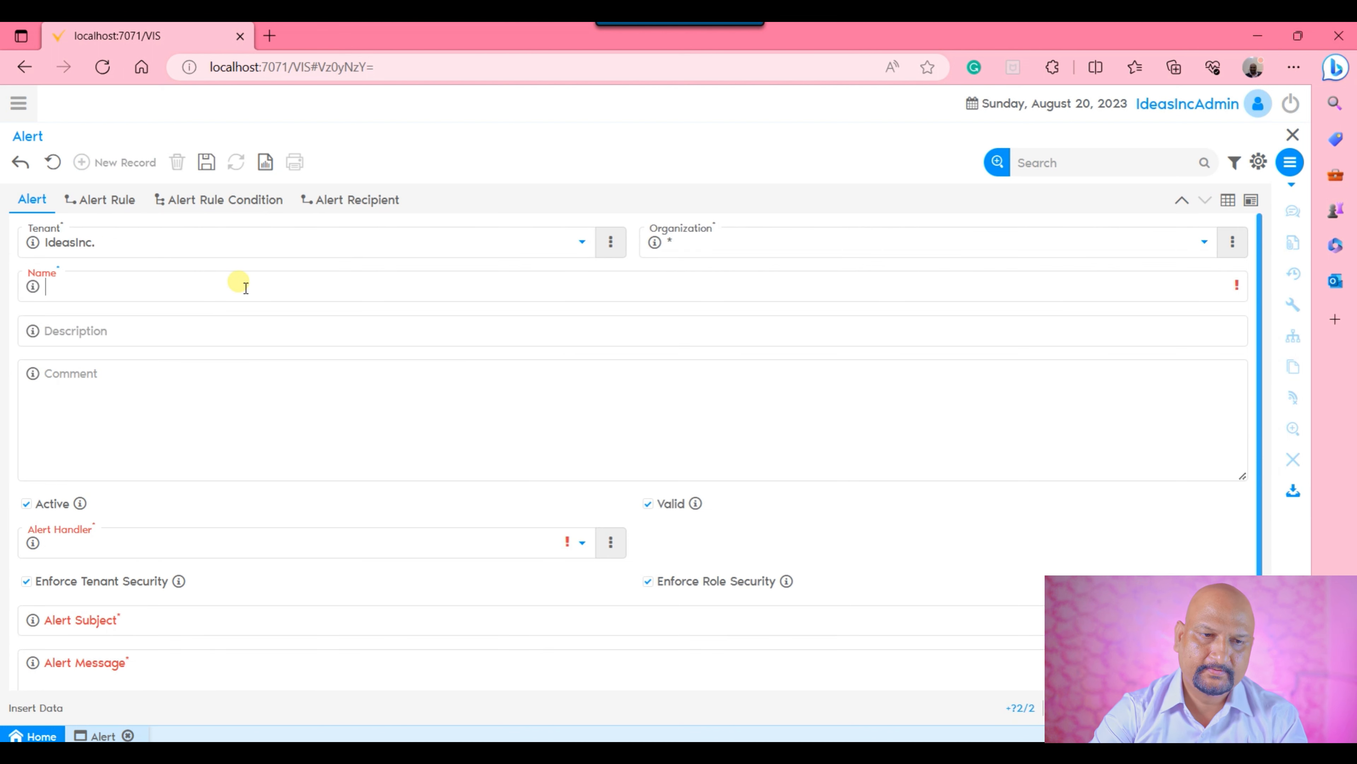
pyautogui.write('Sales order ')
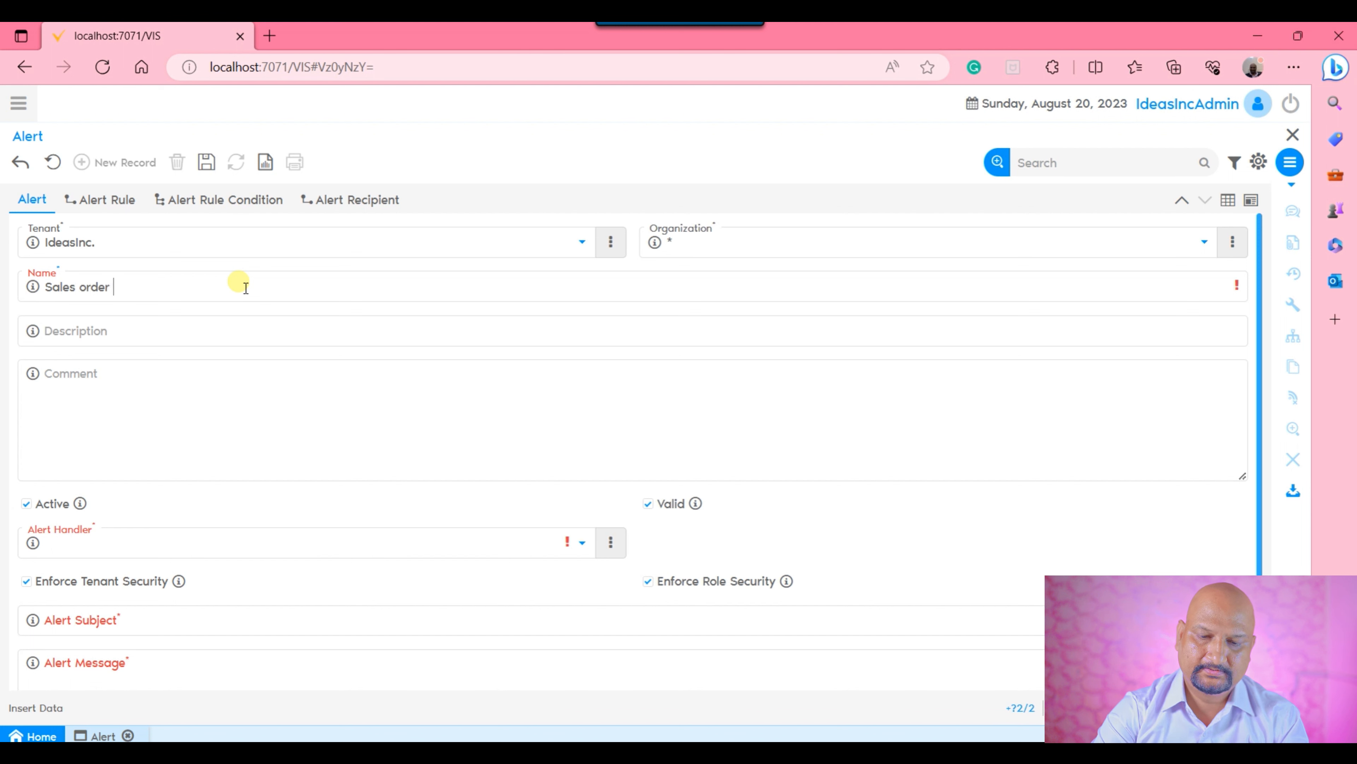
pyautogui.write('greater than')
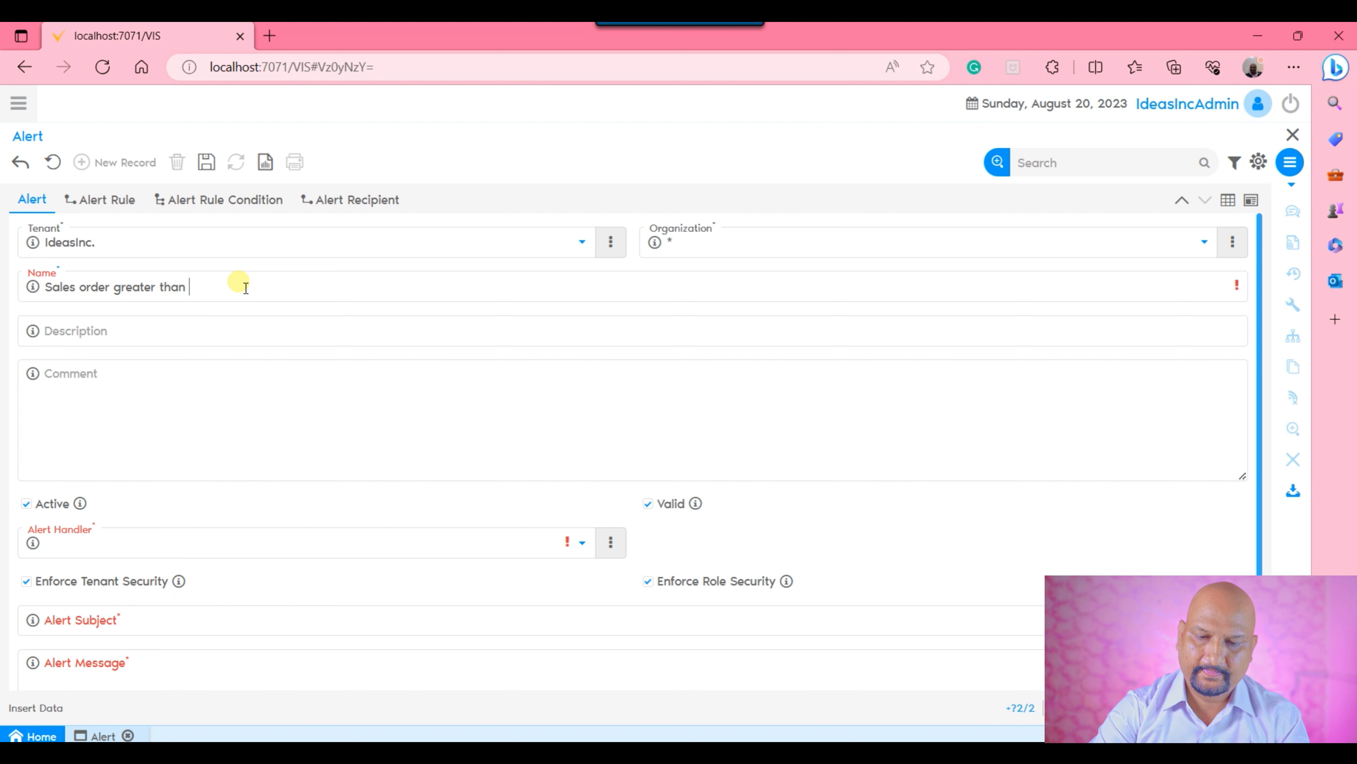
pyautogui.write(' 100')
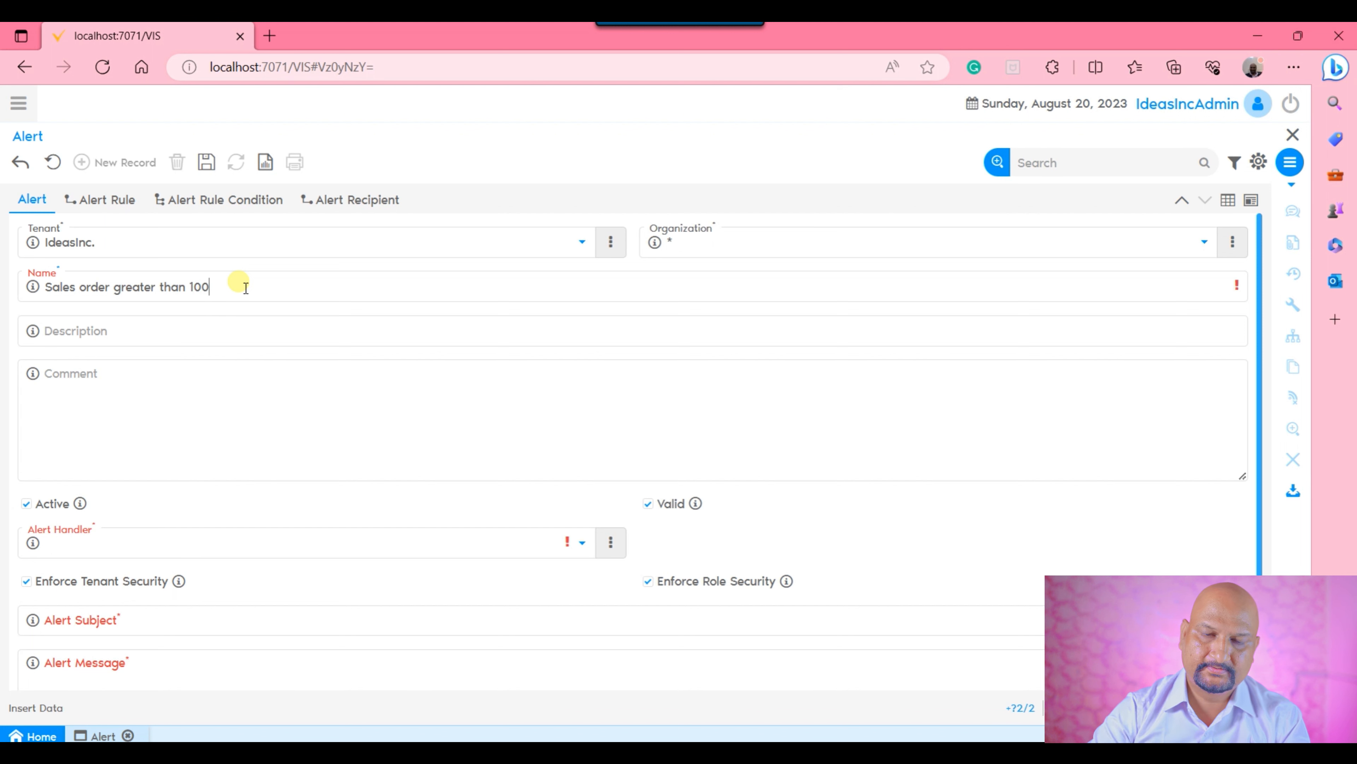
pyautogui.click(274, 399)
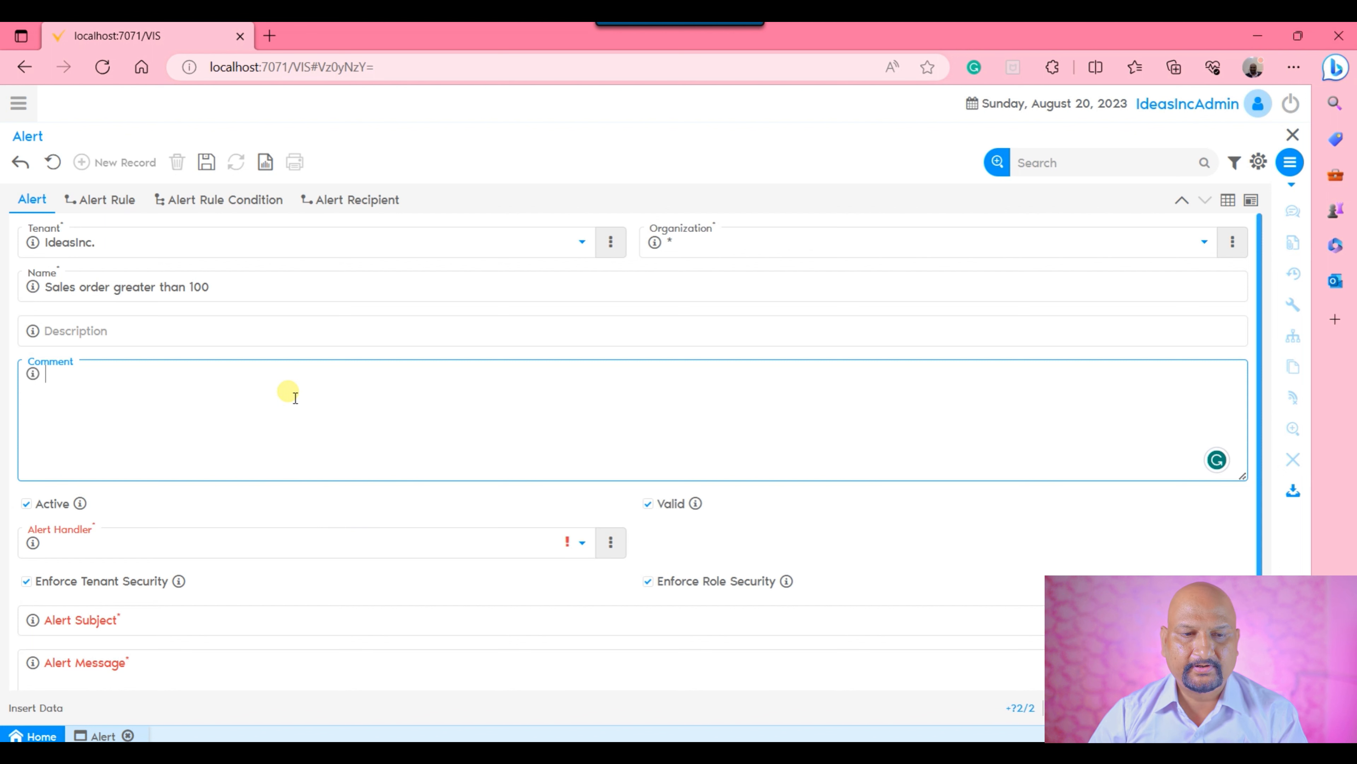
# Set the alert handler to Alert_Processor and turn off Enforce Tenant Security and Enforce Role Security.
pyautogui.click(275, 539)
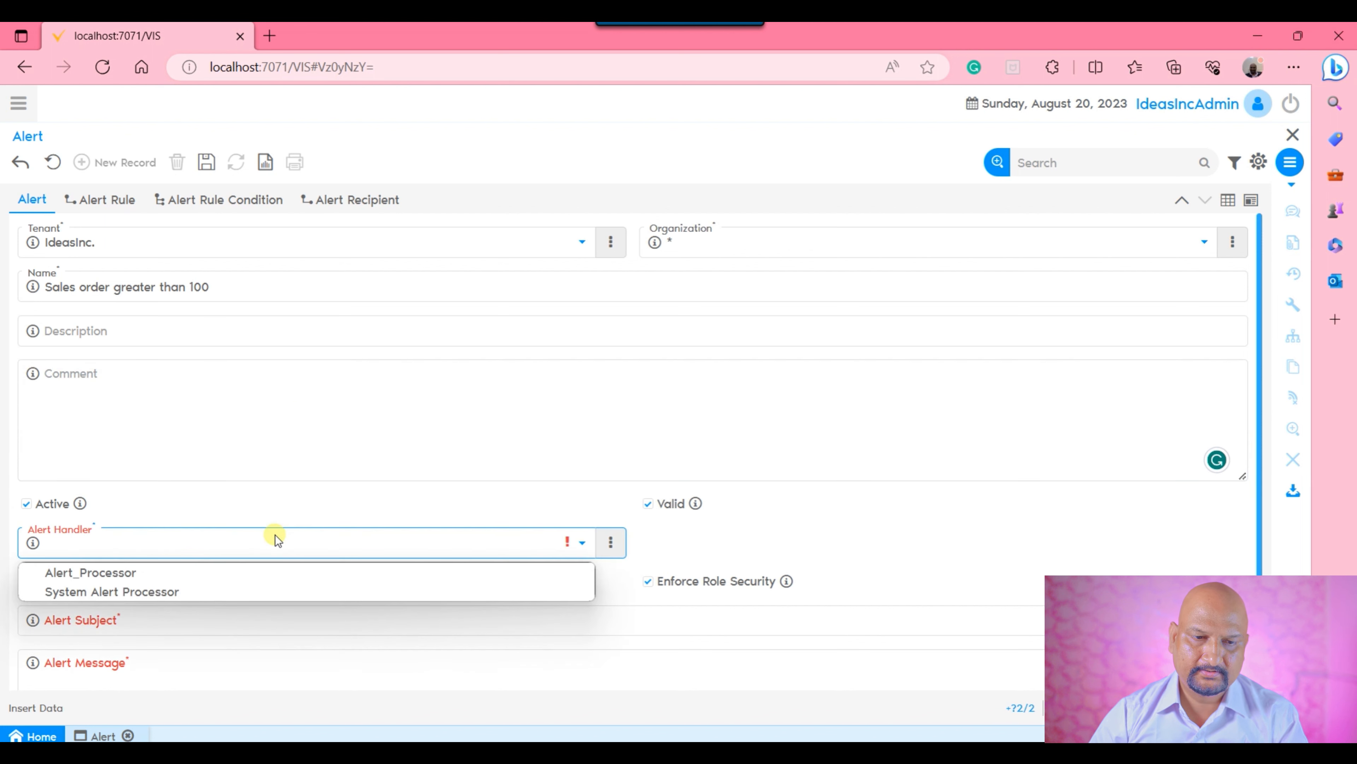
pyautogui.click(162, 571)
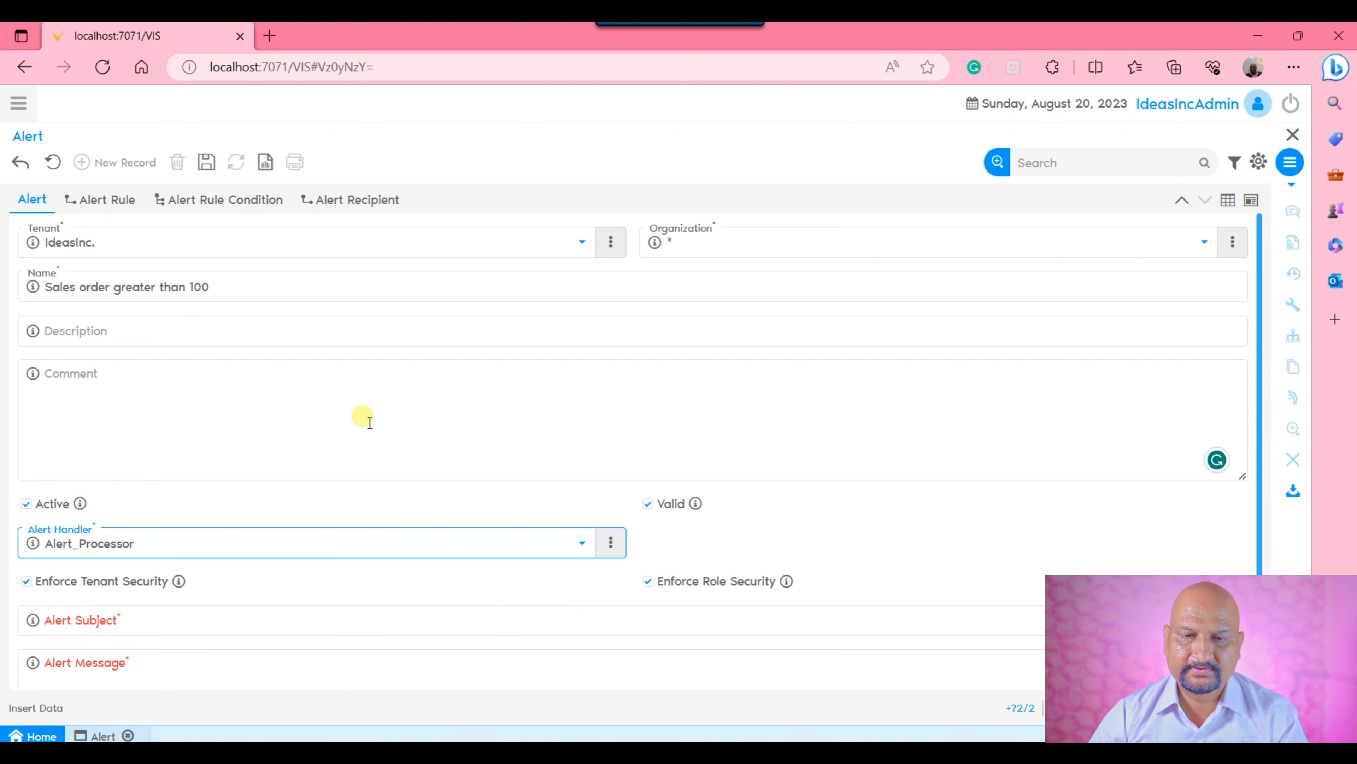
pyautogui.click(26, 581)
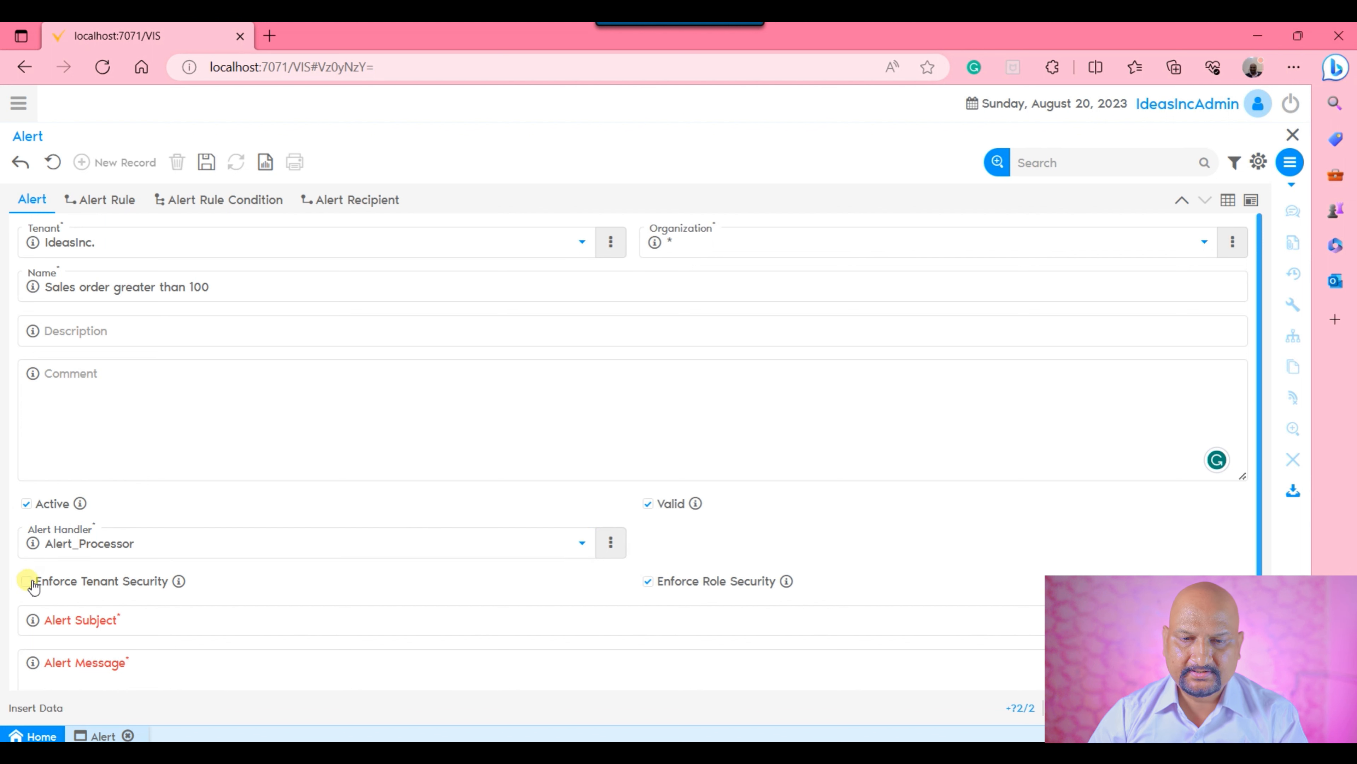
pyautogui.click(647, 583)
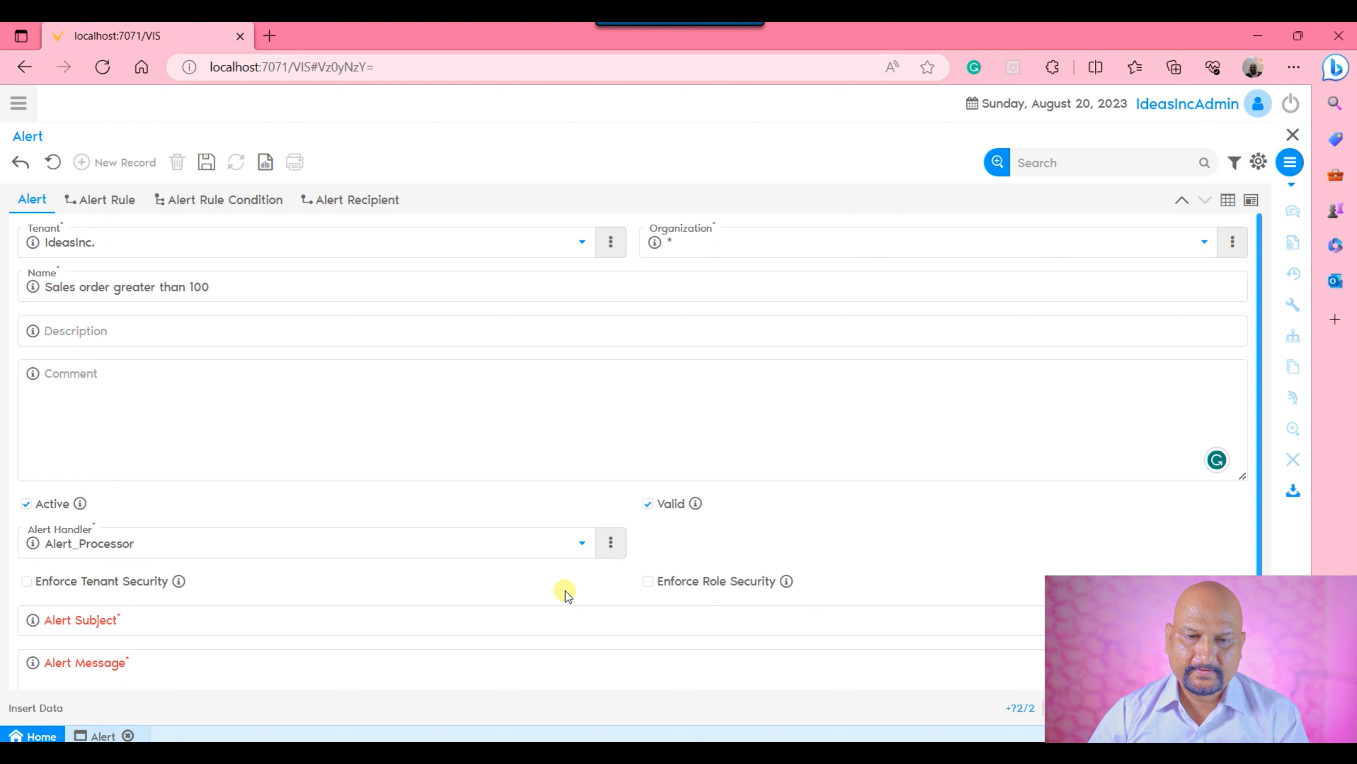
# Copy the alert's name "Sales order greater than 100" into the Alert Subject.
pyautogui.click(434, 626)
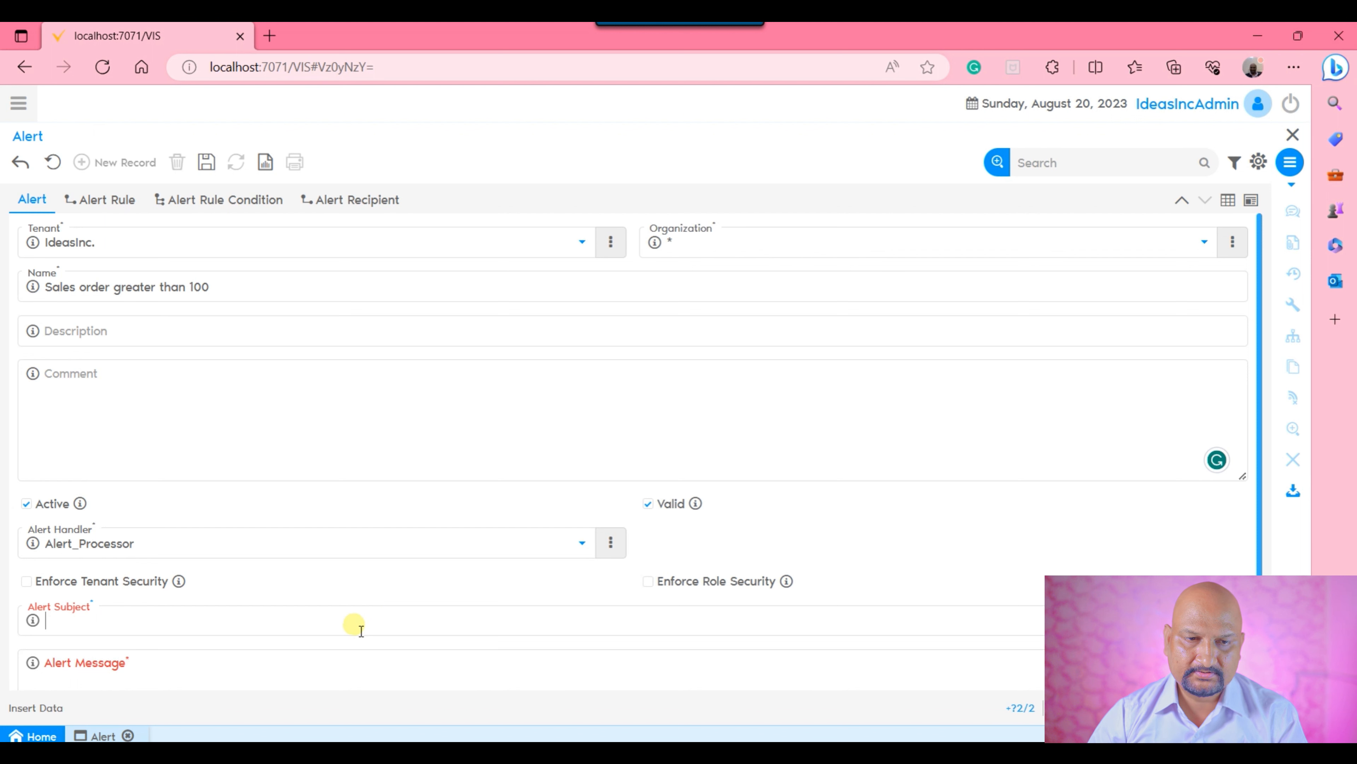
pyautogui.moveTo(208, 286); pyautogui.dragTo(30, 288)
pyautogui.hotkey('ctrl', 'c')
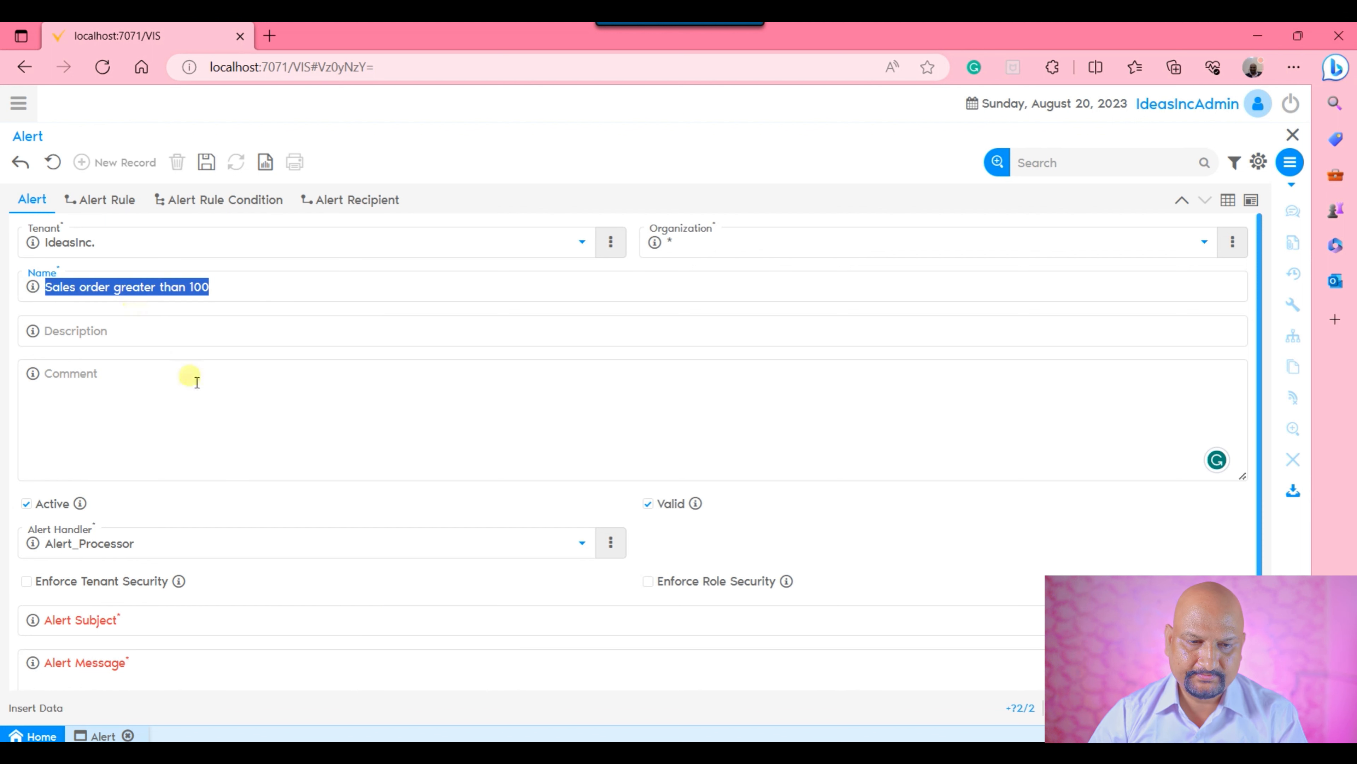
pyautogui.click(167, 627)
pyautogui.hotkey('ctrl', 'v')
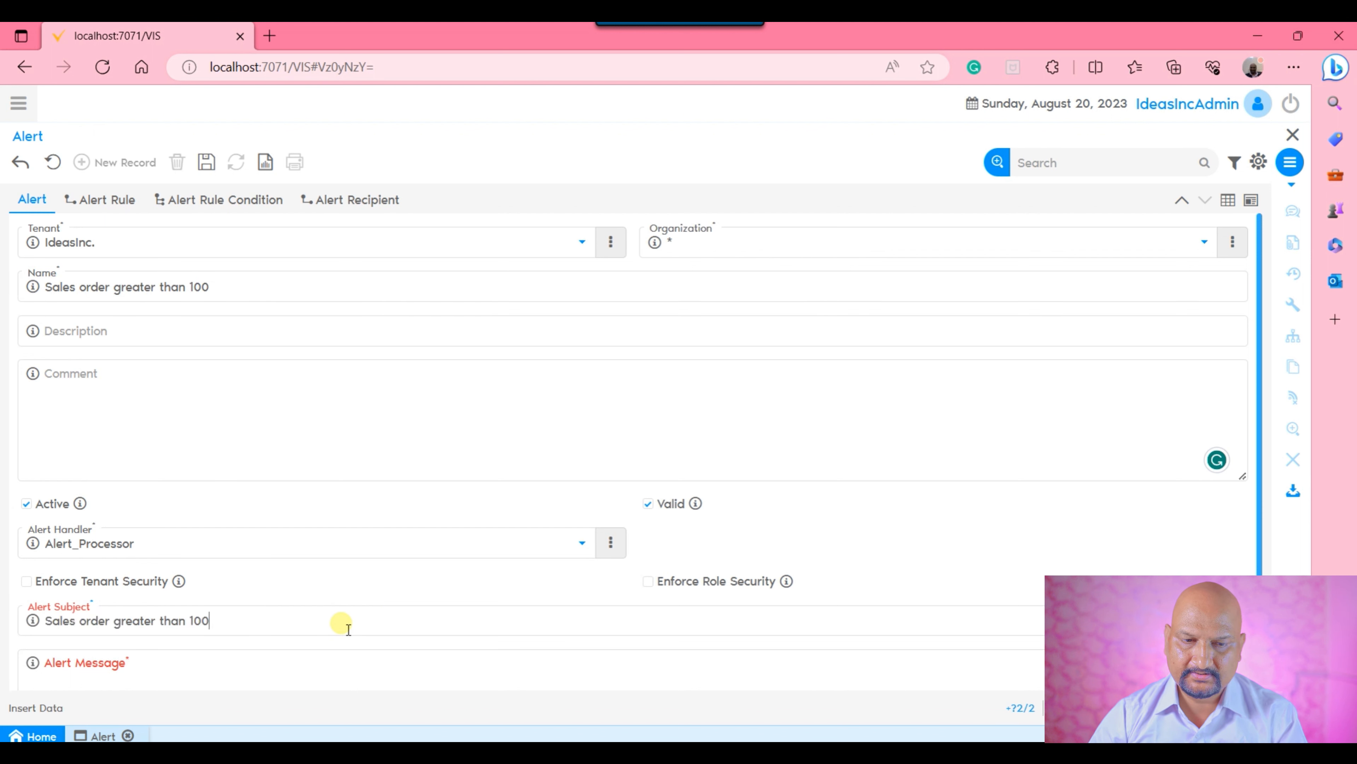
# Begin the Alert Message with the greeting "Dear Sir/Madam,".
pyautogui.scroll(-1, 444, 629)
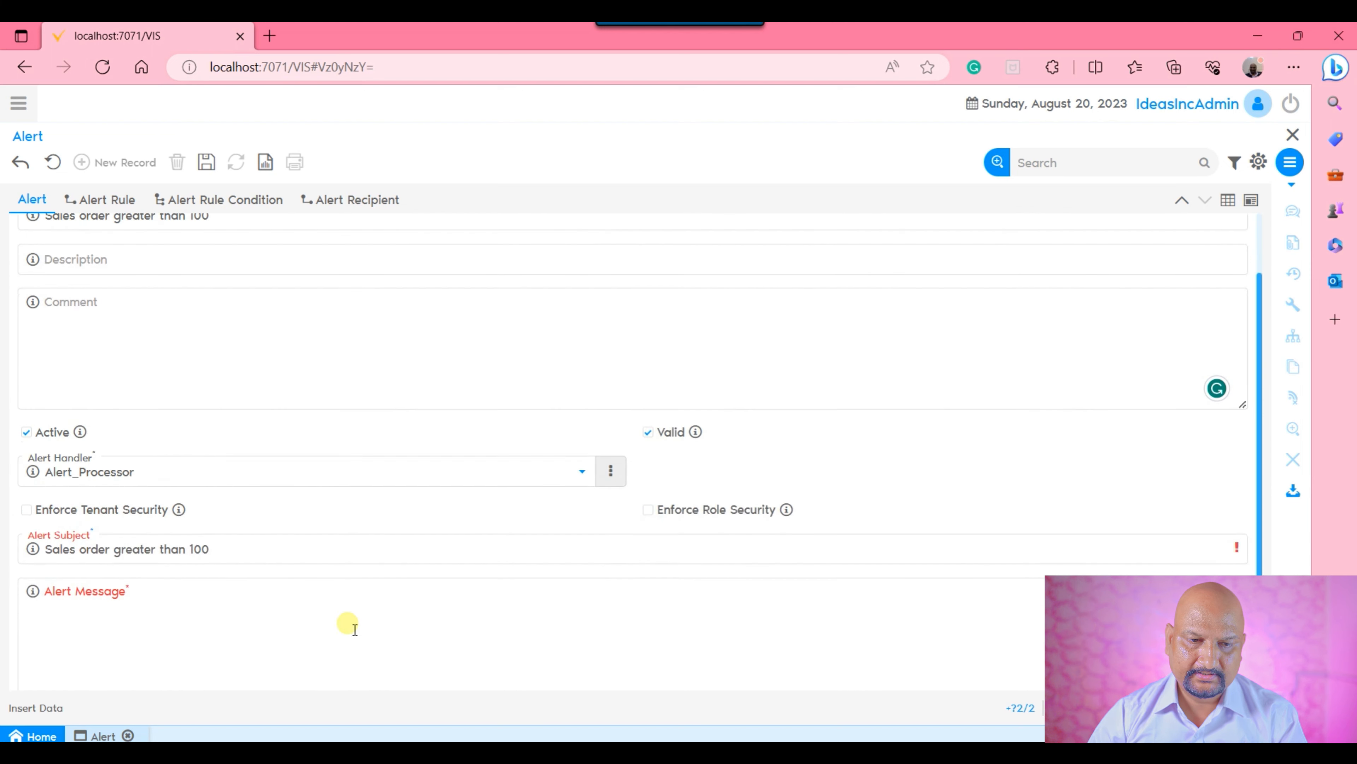
pyautogui.click(229, 600)
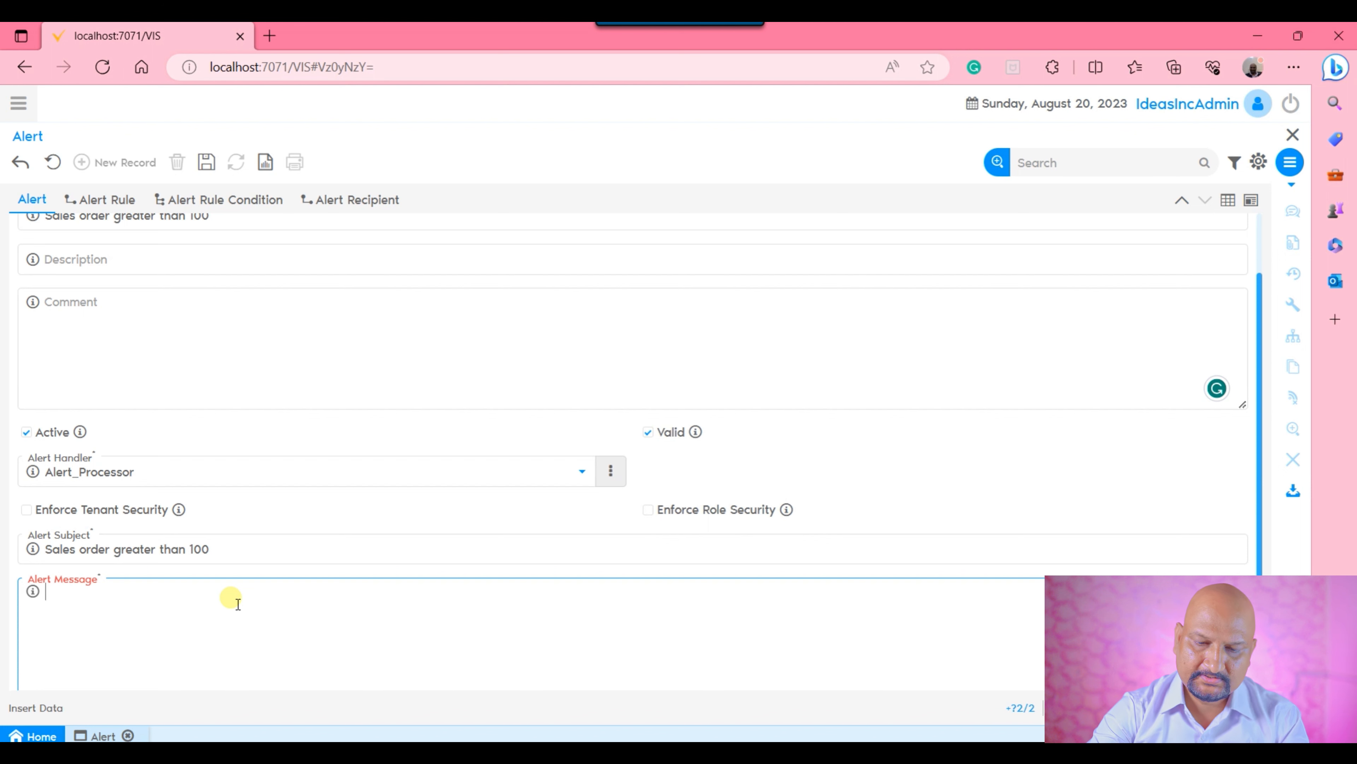
pyautogui.write('Dear Sira')
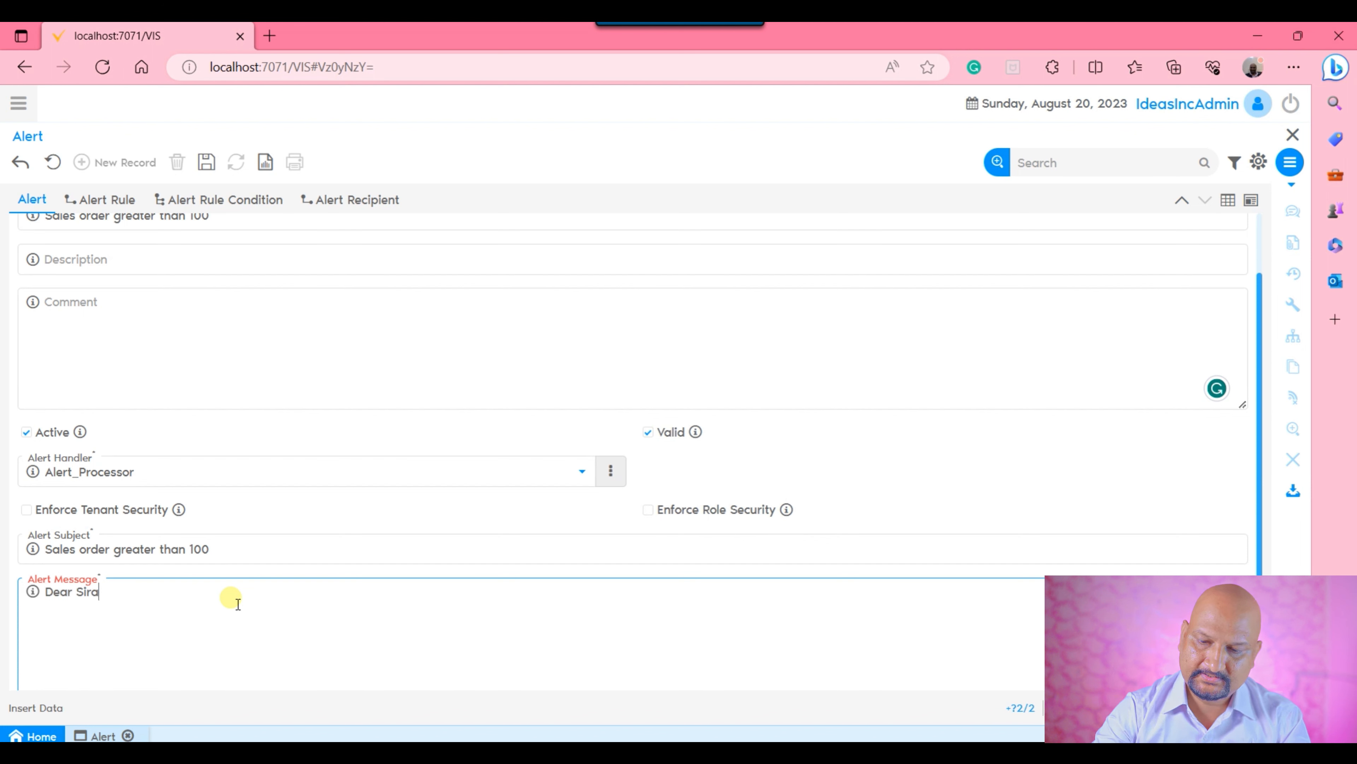
pyautogui.press('BackSpace')
pyautogui.write('/ma')
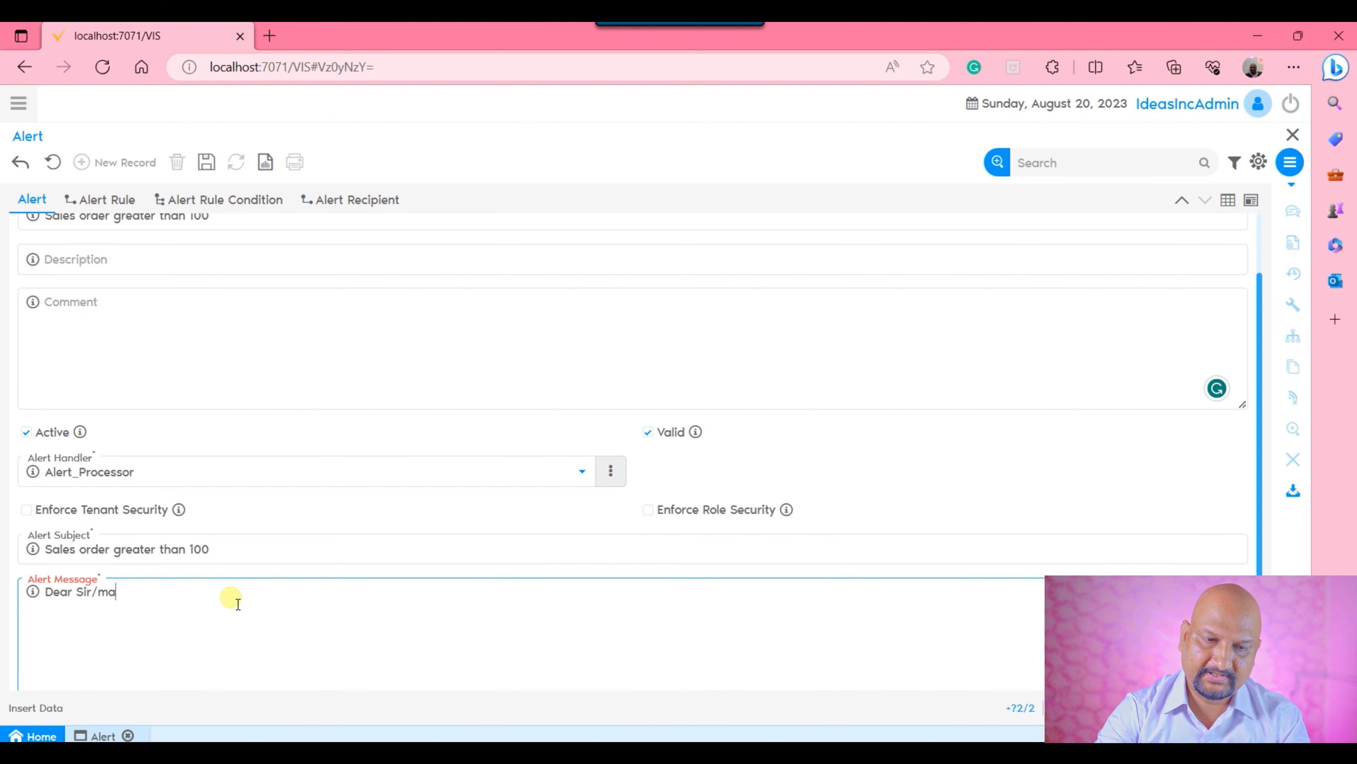
pyautogui.write('Madam,')
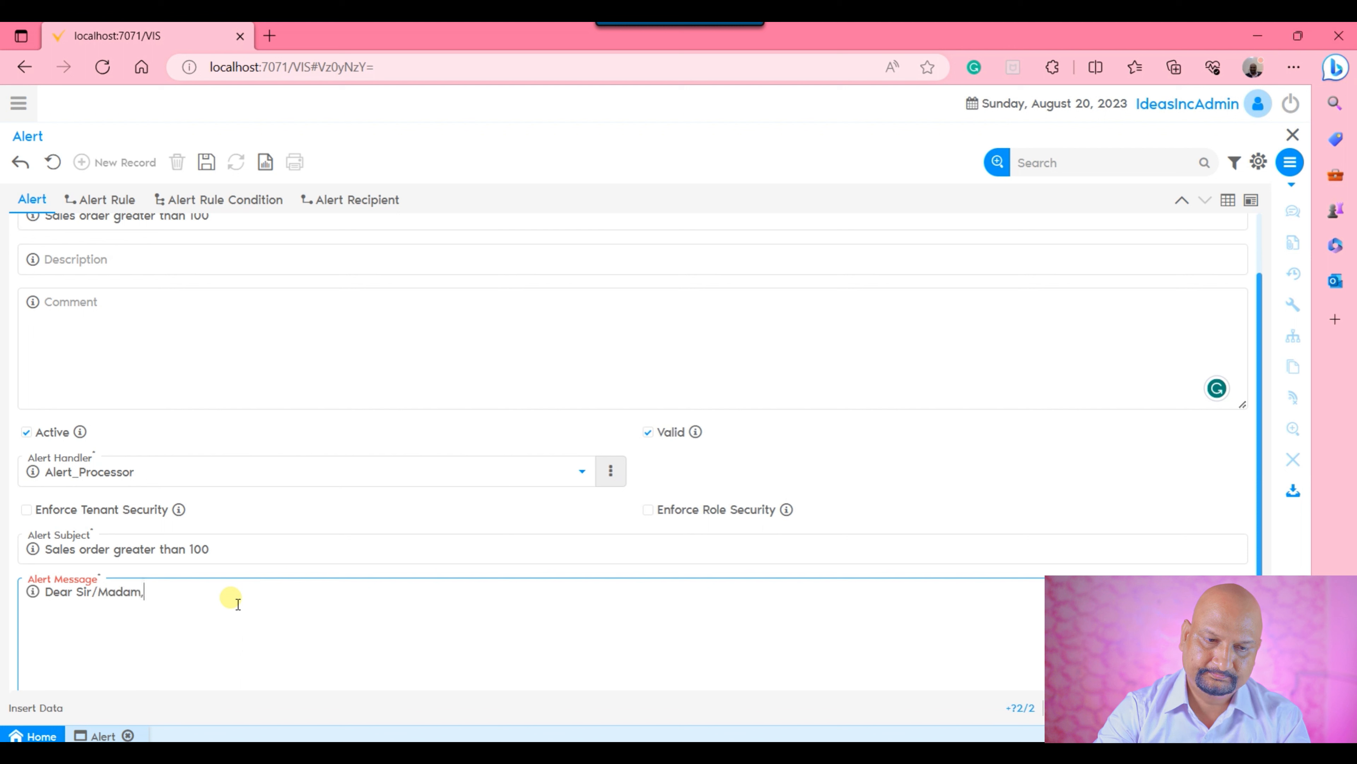
pyautogui.write('T')
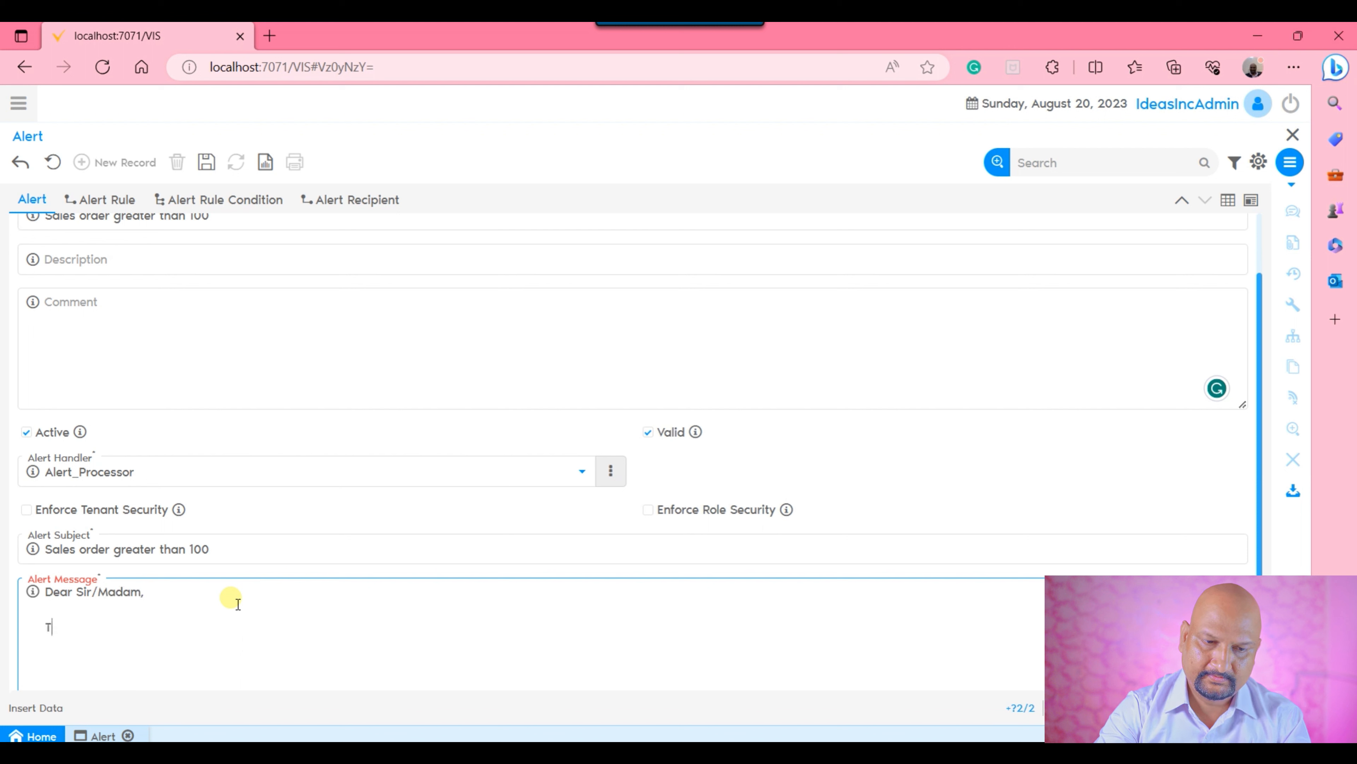
pyautogui.write('here is ')
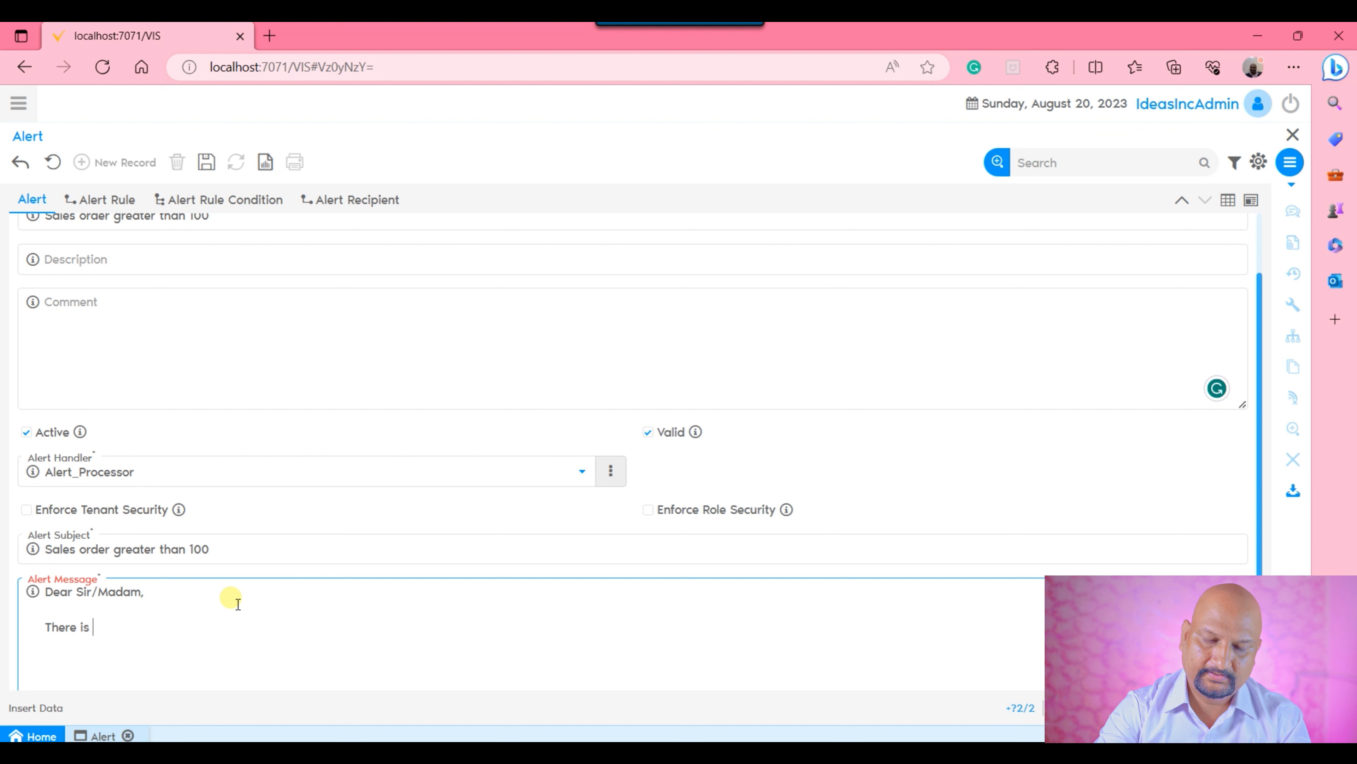
pyautogui.write('an order that is more than 100 dollors')
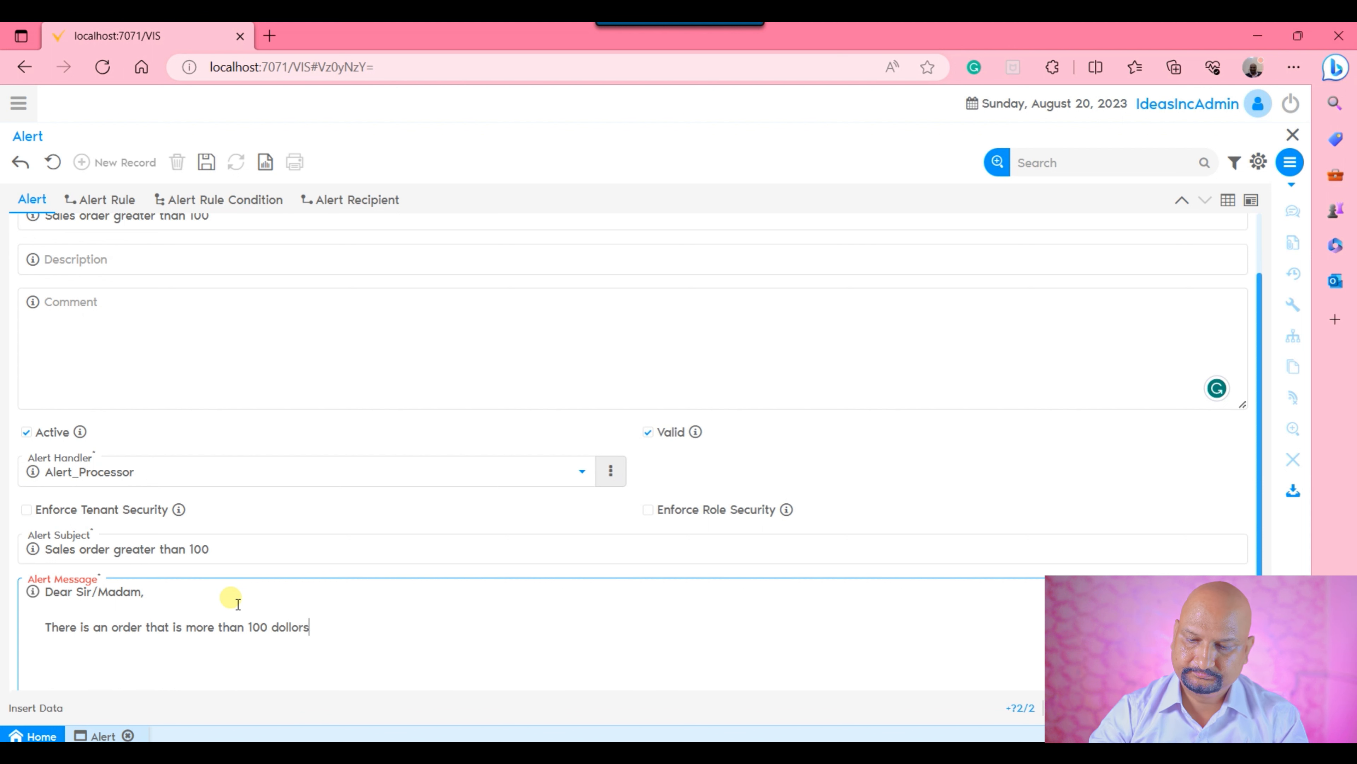
pyautogui.write('Best Regards,')
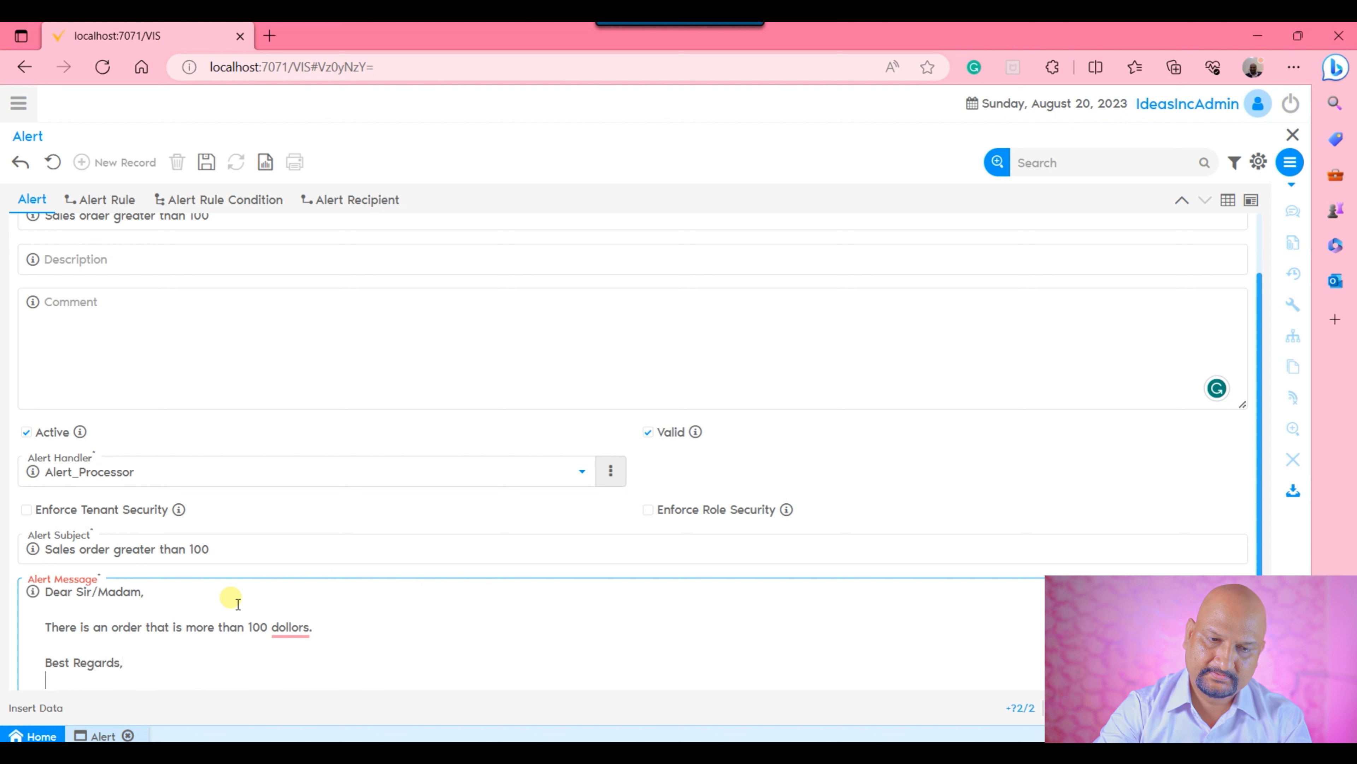
# Add the sentence "There is an order that is more than 100 dollors." and the closing "Best Regards," to the Alert Message.
pyautogui.press('Return')
pyautogui.write('Surya Bhushan')
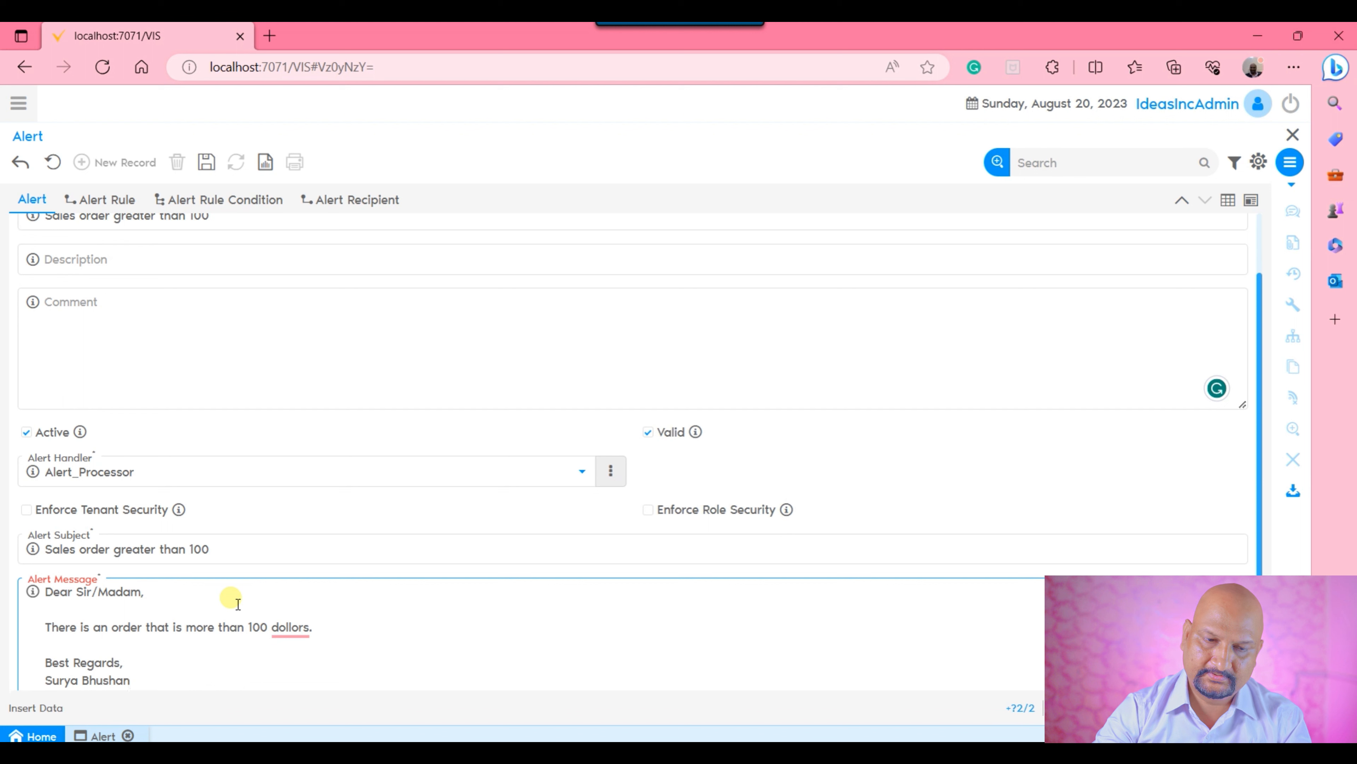
pyautogui.press('BackSpace')
pyautogui.press('BackSpace')
pyautogui.press('BackSpace')
pyautogui.press('BackSpace')
pyautogui.press('BackSpace')
pyautogui.press('BackSpace')
pyautogui.press('BackSpace')
pyautogui.press('BackSpace')
pyautogui.press('BackSpace')
pyautogui.press('BackSpace')
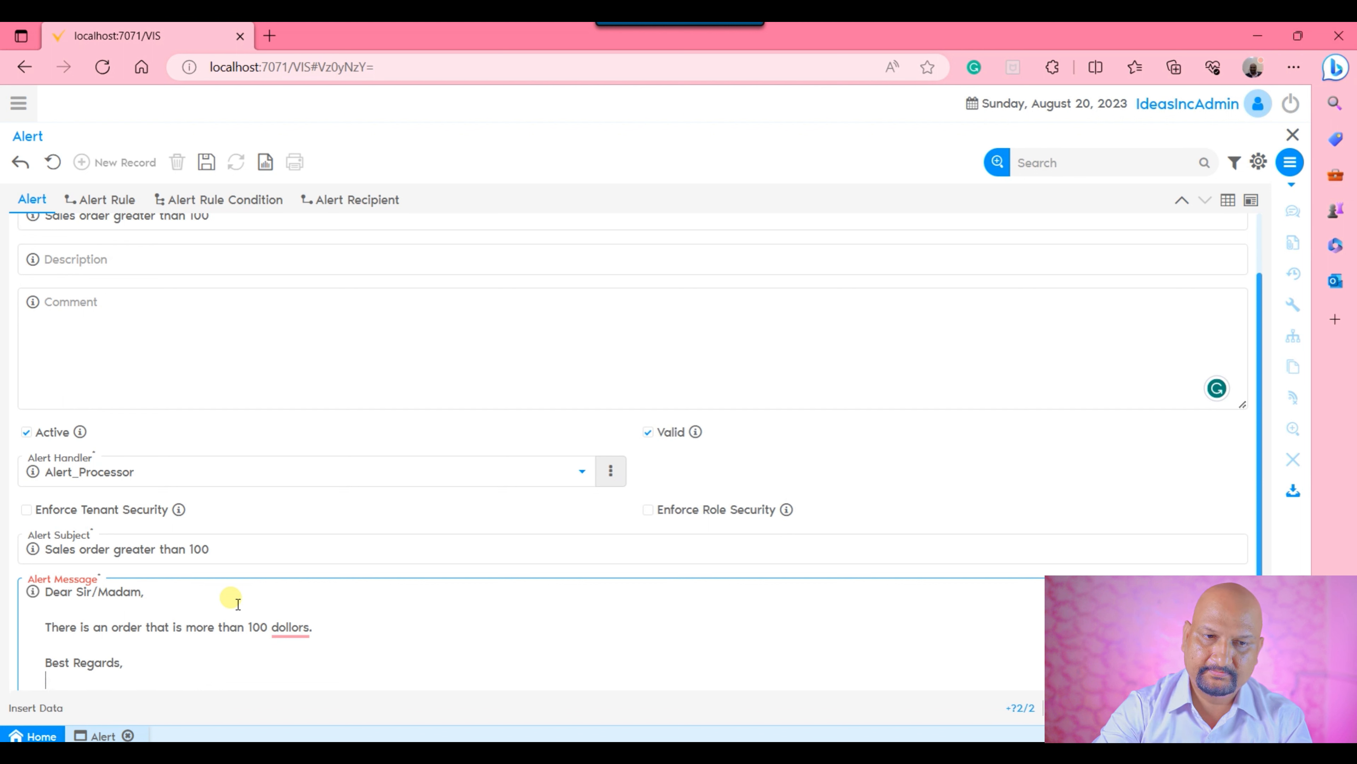
# Sign the Alert Message as "VA Team" and save the alert record.
pyautogui.write('VA Team')
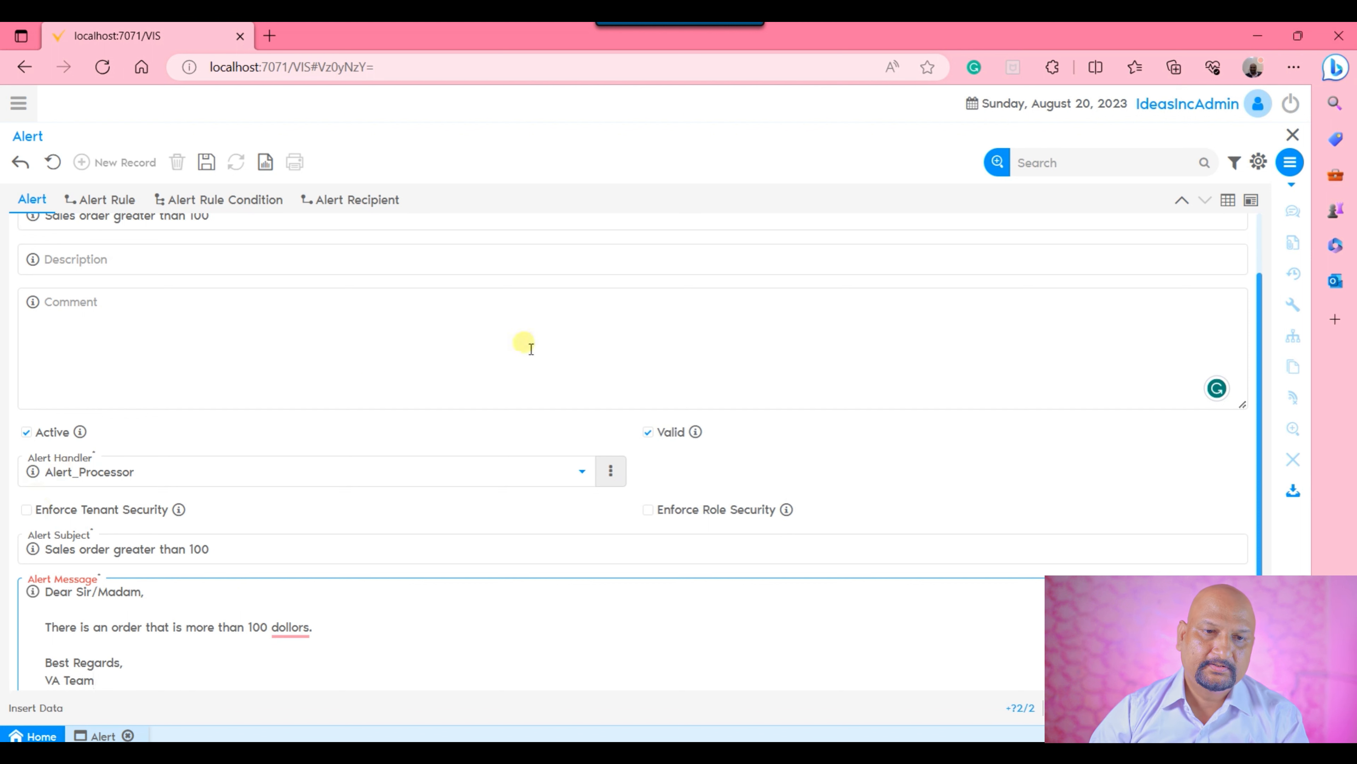
pyautogui.click(206, 162)
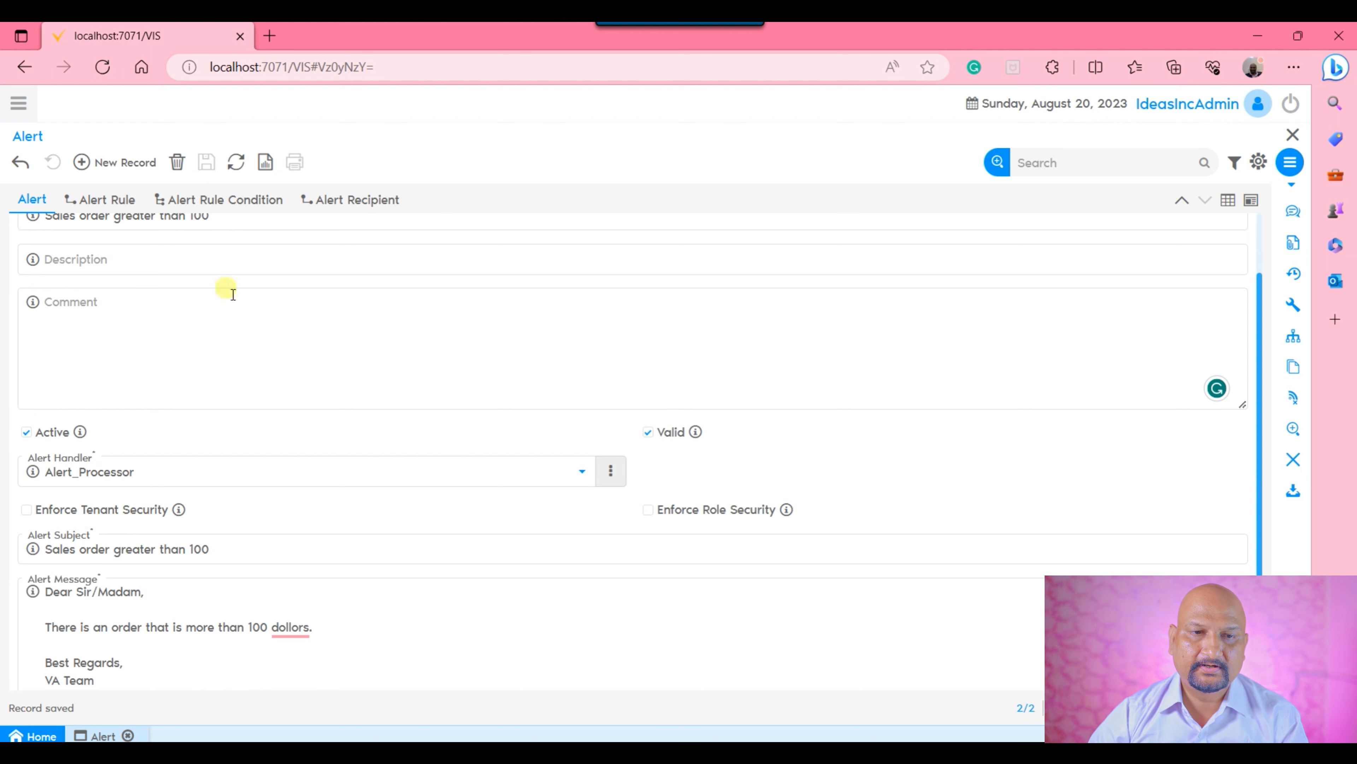
# Start a new alert rule in form view for the "Sales order greater than 100" alert.
pyautogui.click(107, 201)
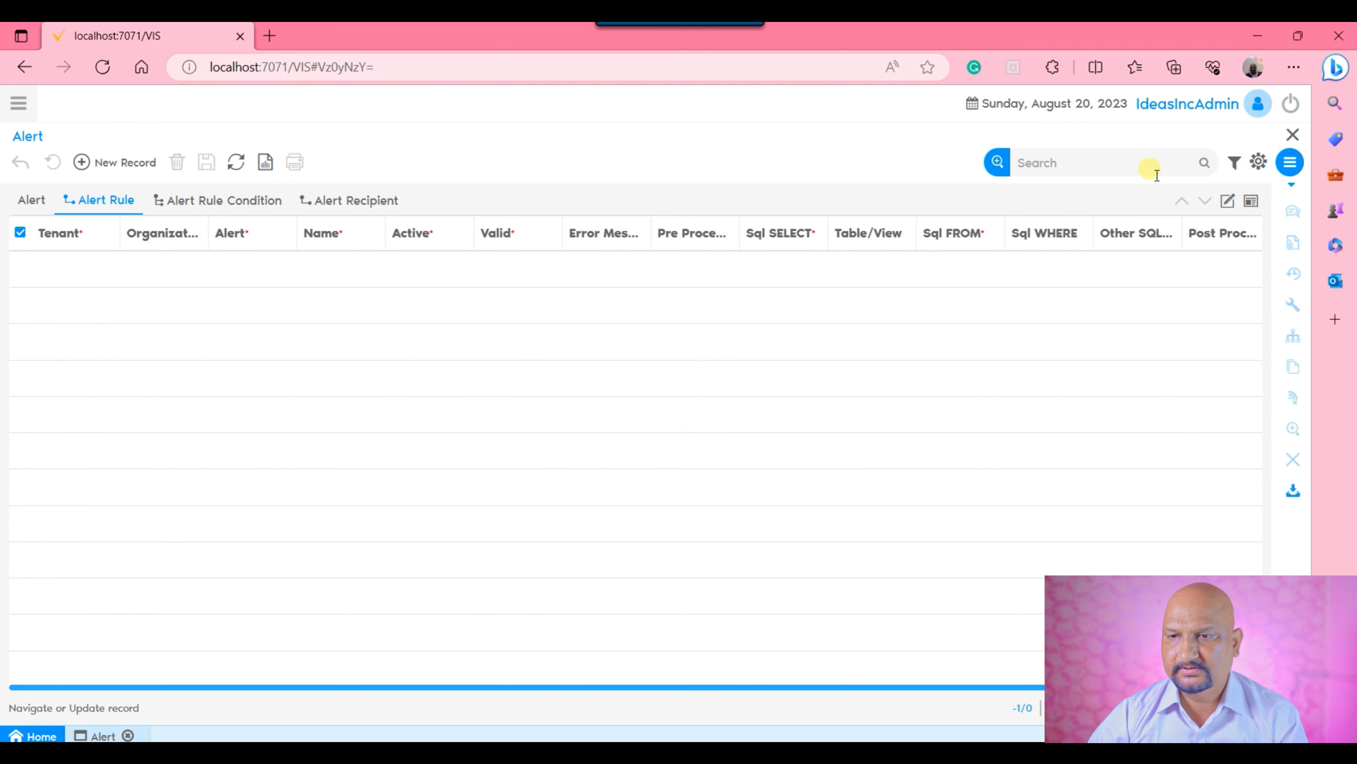
pyautogui.click(1228, 200)
pyautogui.click(110, 161)
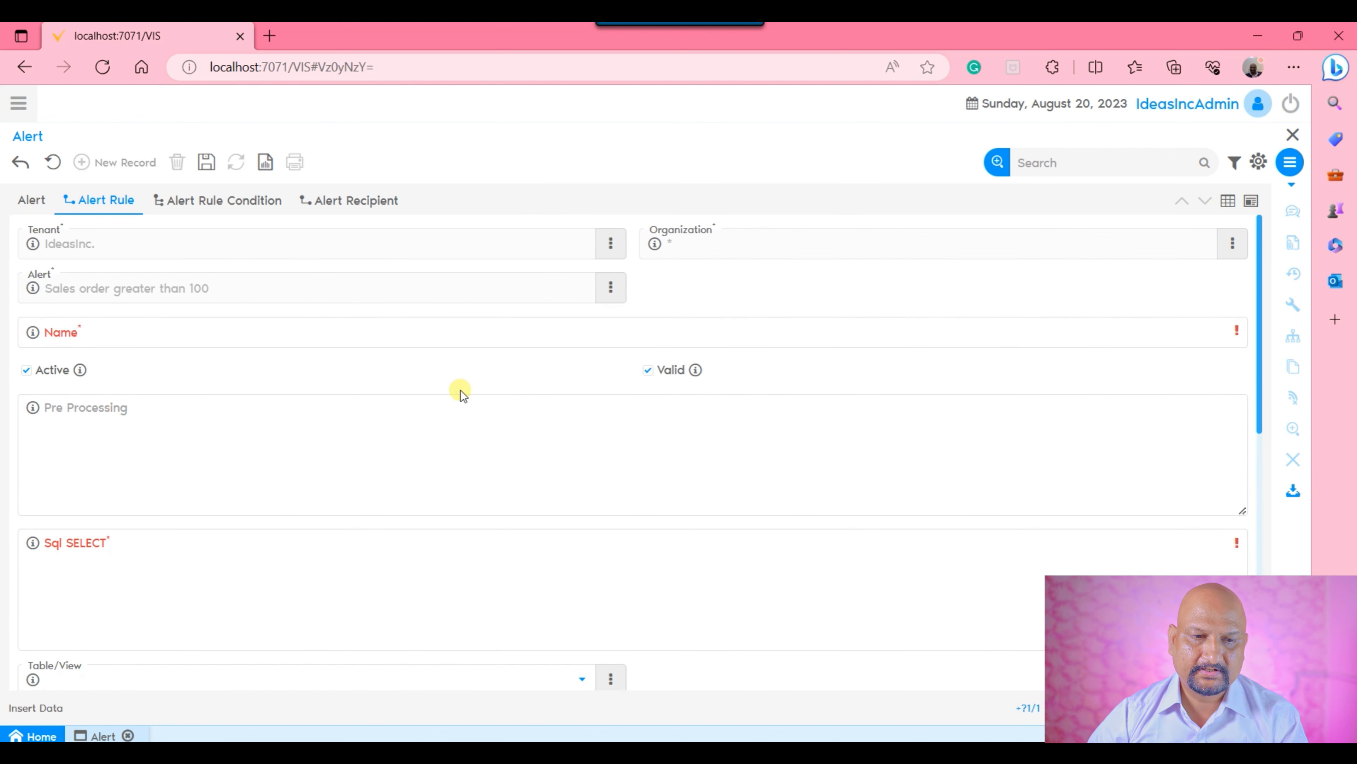
# Look through the alert rule form's fields, from Pre Processing and the SQL clauses down to Post Processing.
pyautogui.scroll(-1, 464, 445)
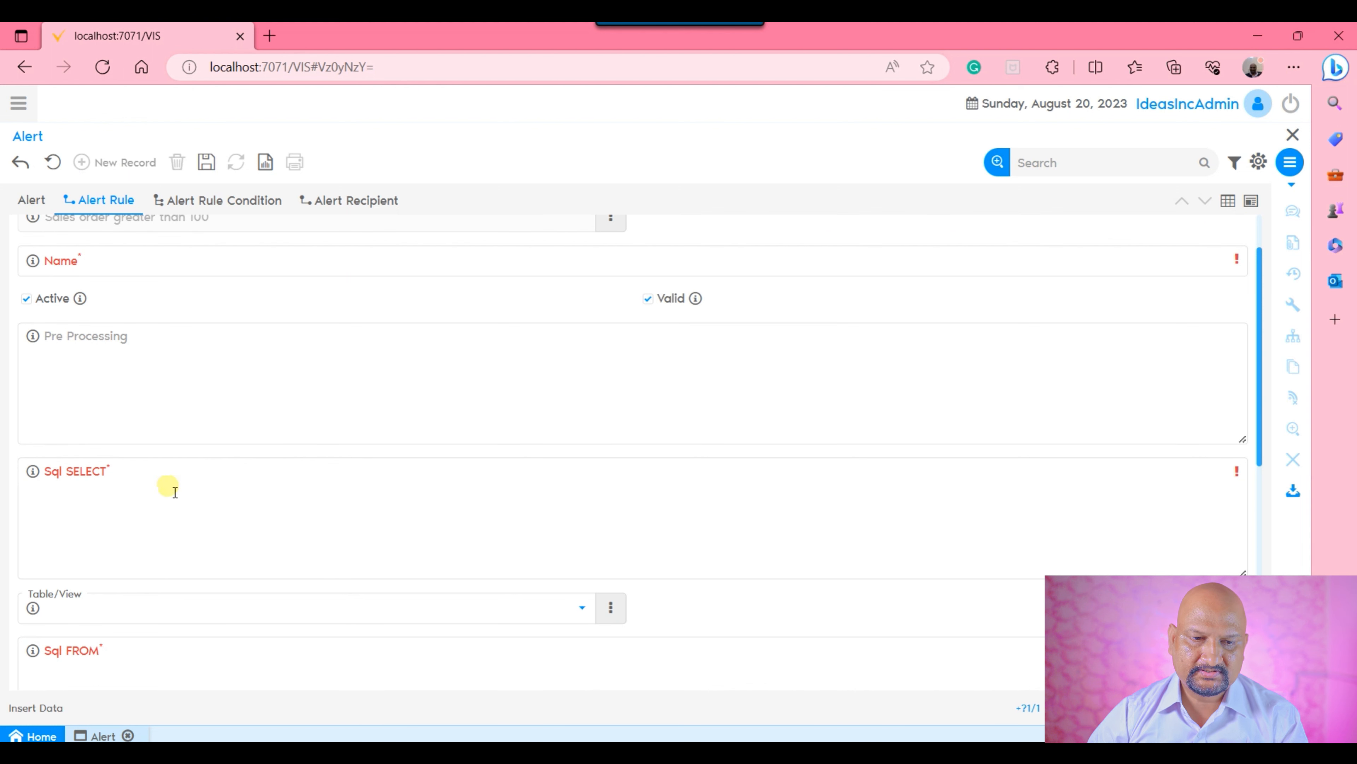
pyautogui.scroll(-2, 316, 468)
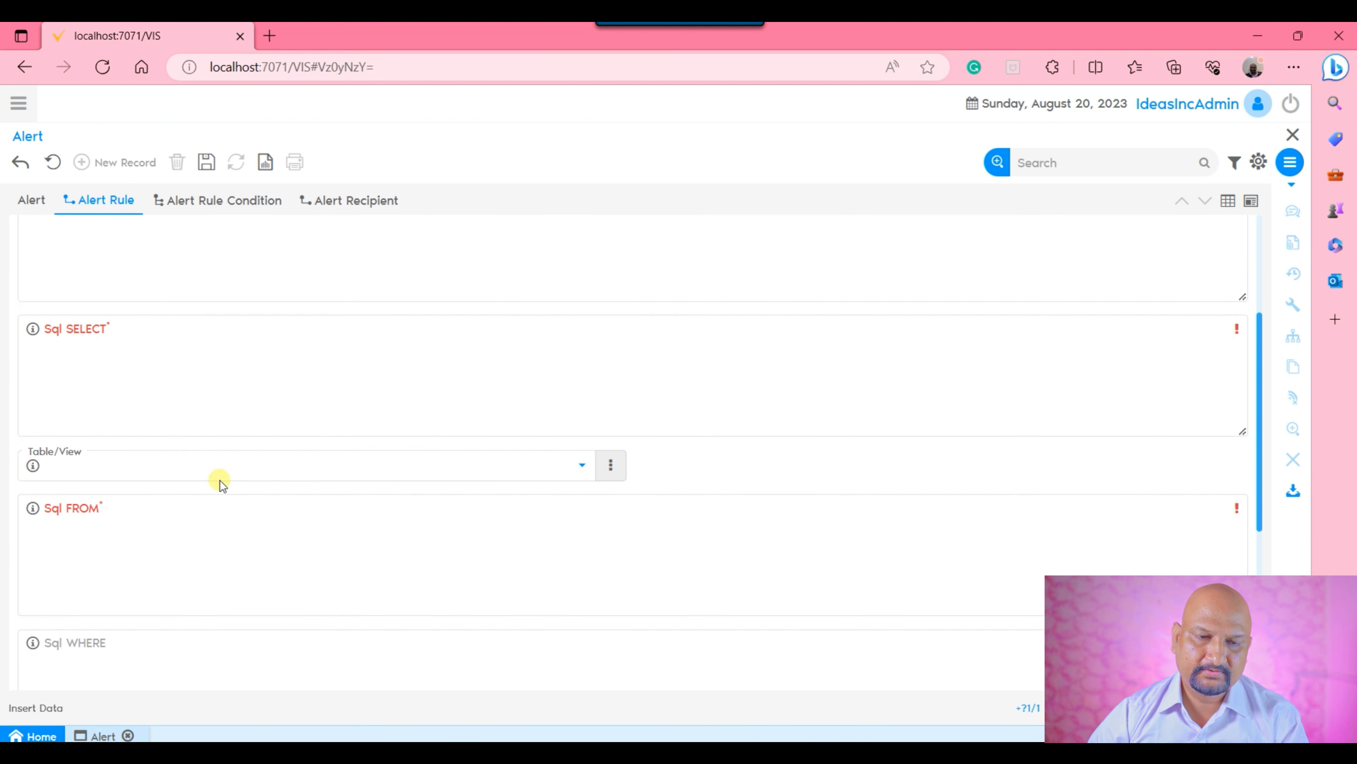
pyautogui.click(396, 563)
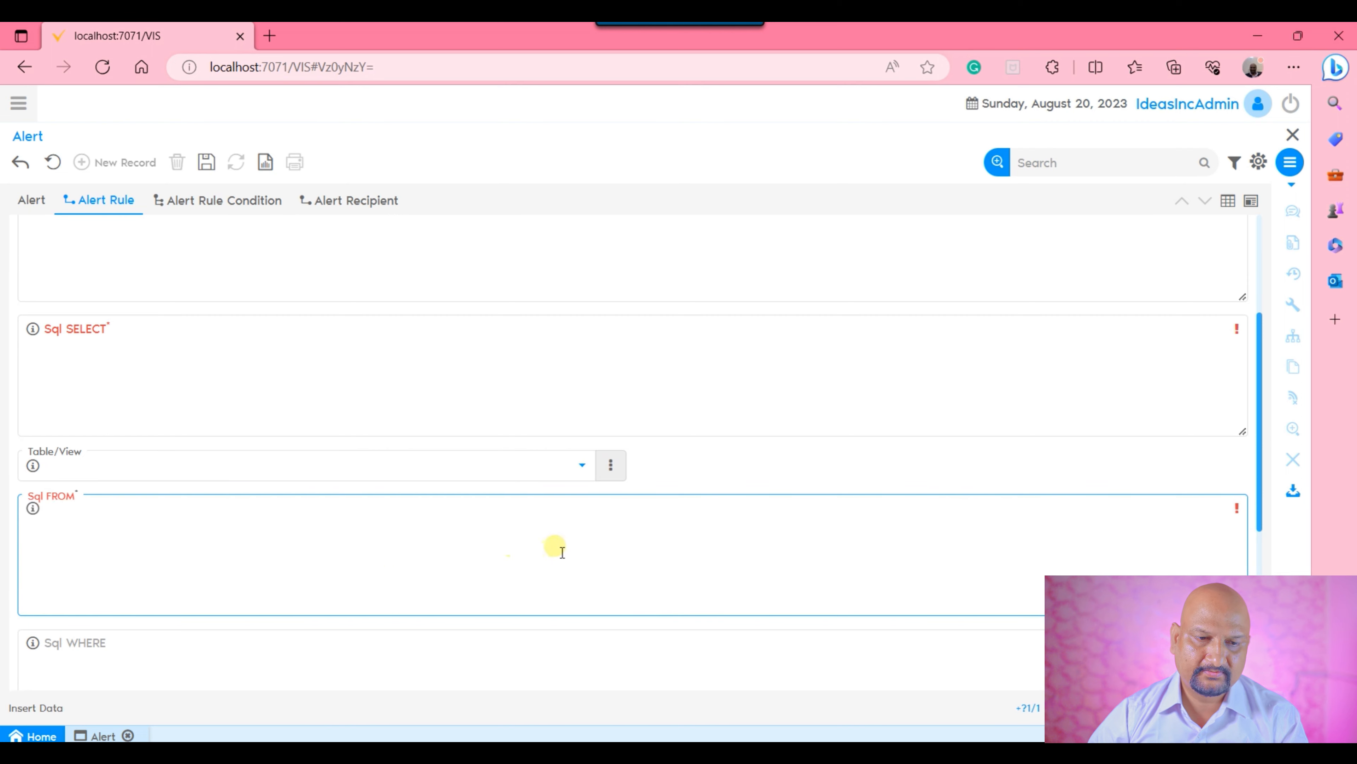
pyautogui.scroll(-2, 556, 549)
pyautogui.click(349, 549)
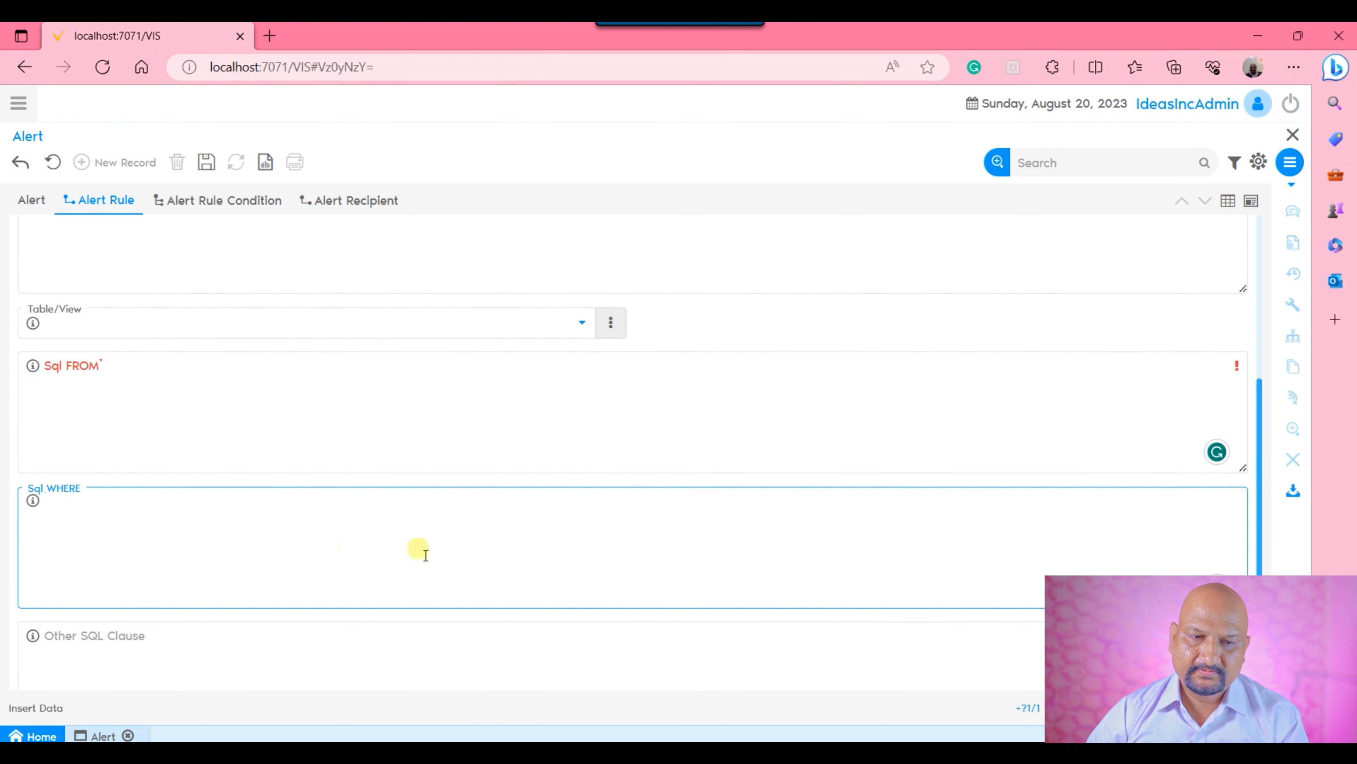
pyautogui.scroll(-2, 477, 536)
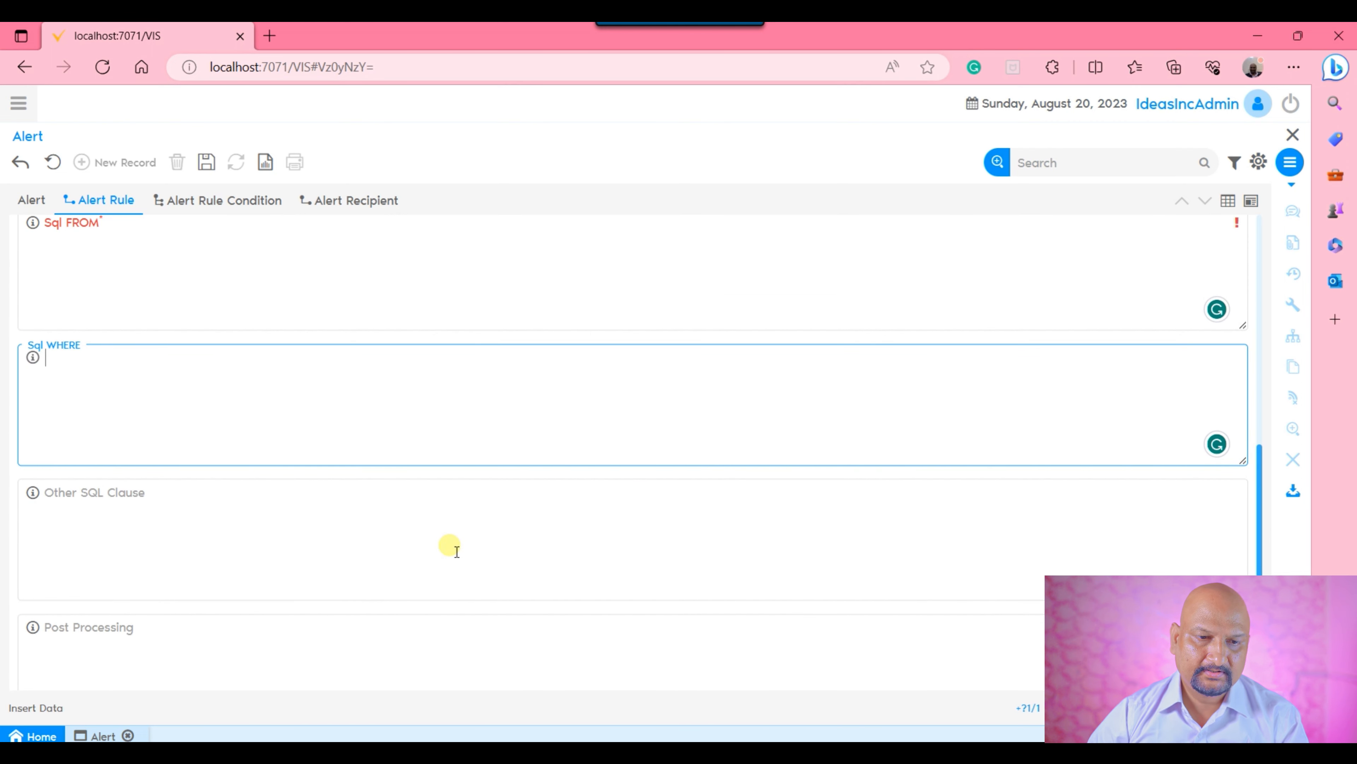
pyautogui.click(425, 549)
pyautogui.scroll(-1, 431, 554)
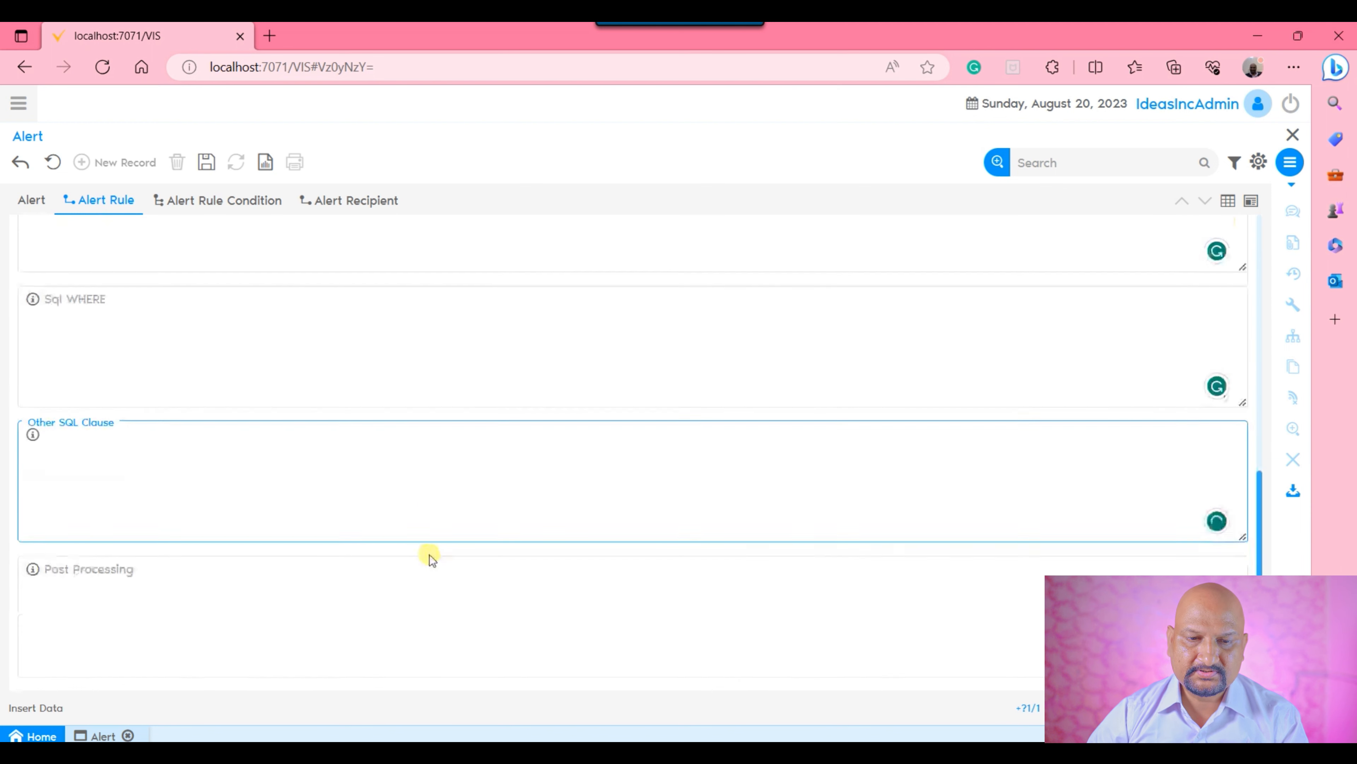
pyautogui.click(428, 609)
pyautogui.scroll(6, 470, 576)
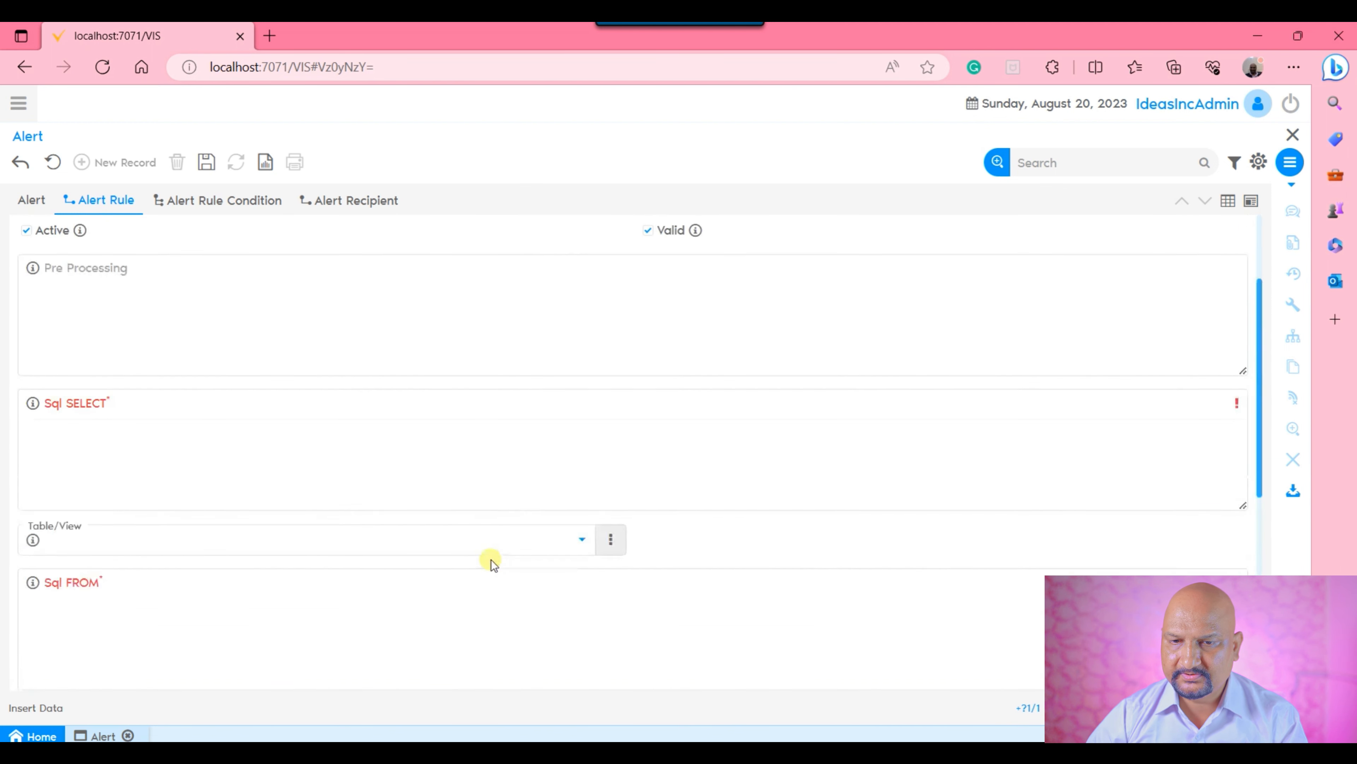
pyautogui.scroll(2, 491, 559)
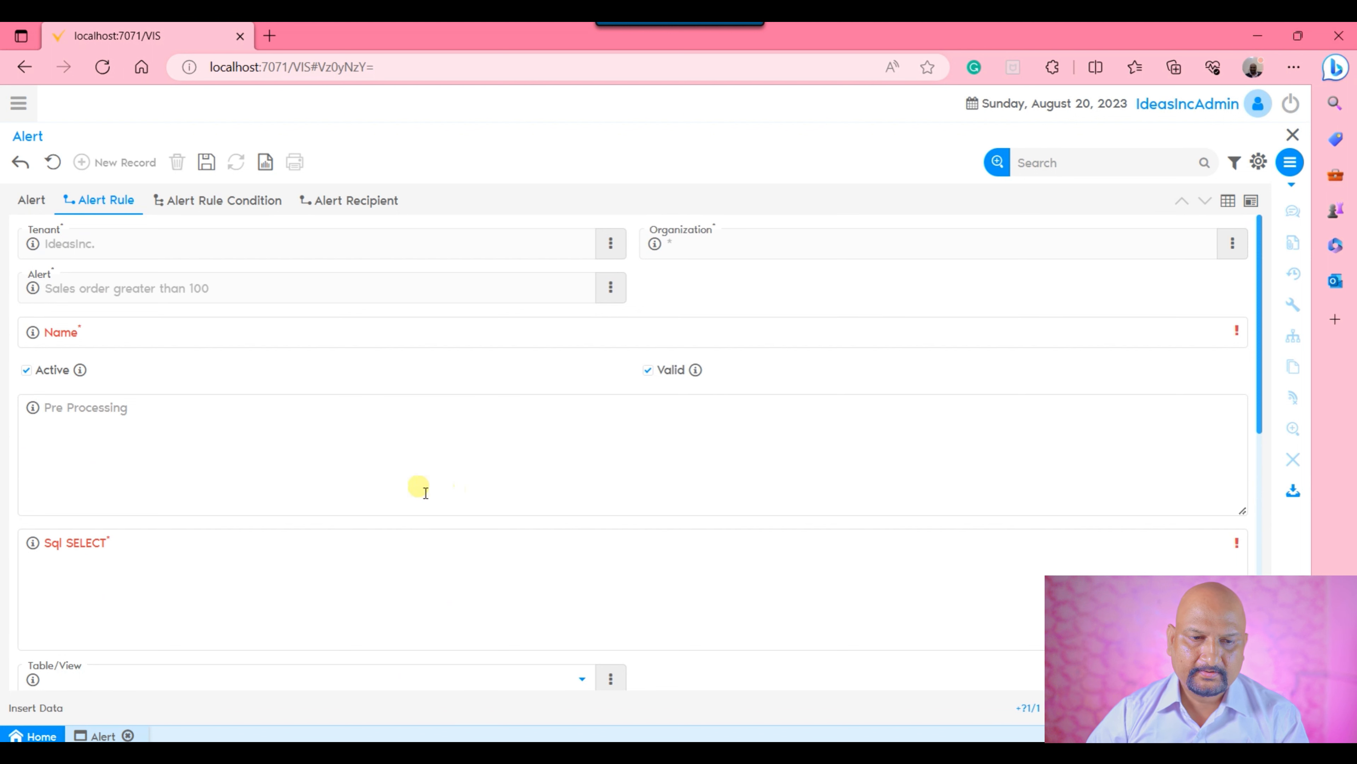
# Name the alert rule "Sales ordre > 100".
pyautogui.click(332, 335)
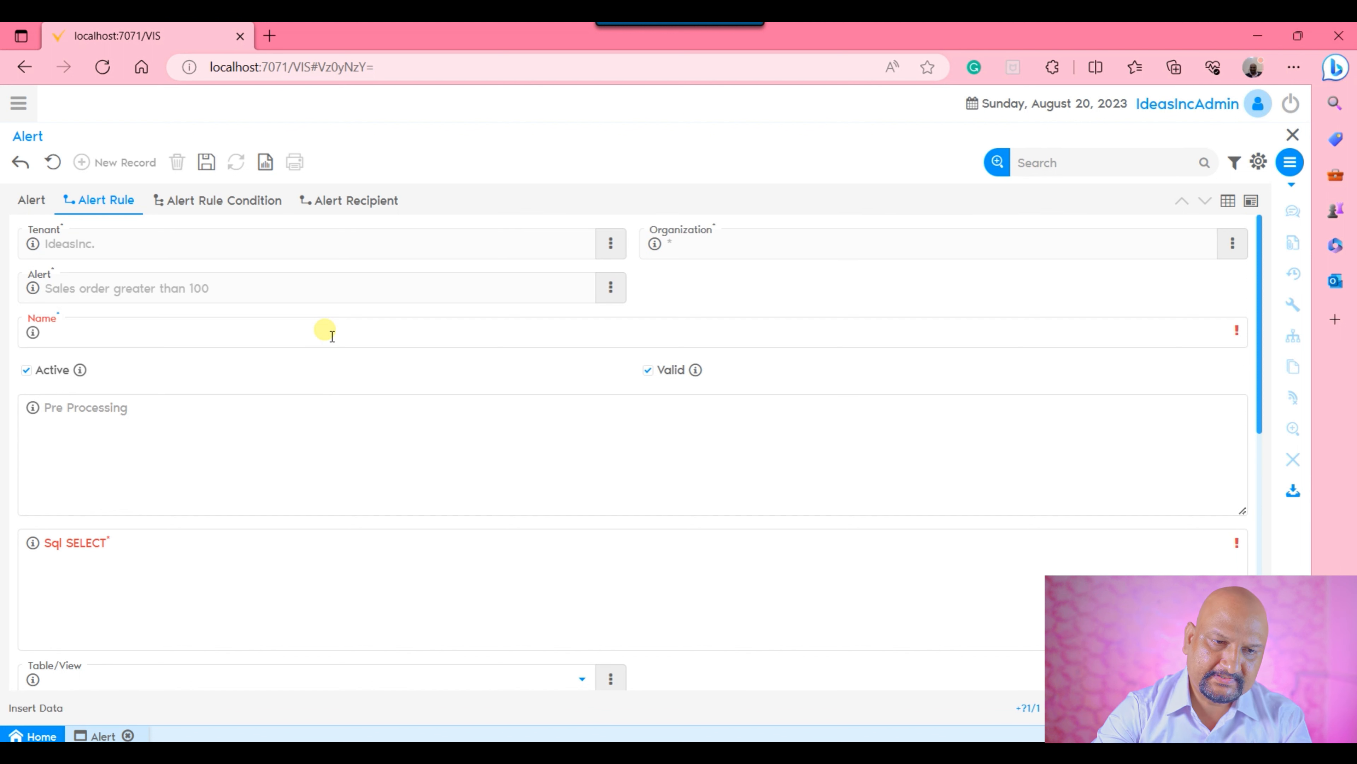
pyautogui.write('Sal')
pyautogui.press('BackSpace')
pyautogui.press('BackSpace')
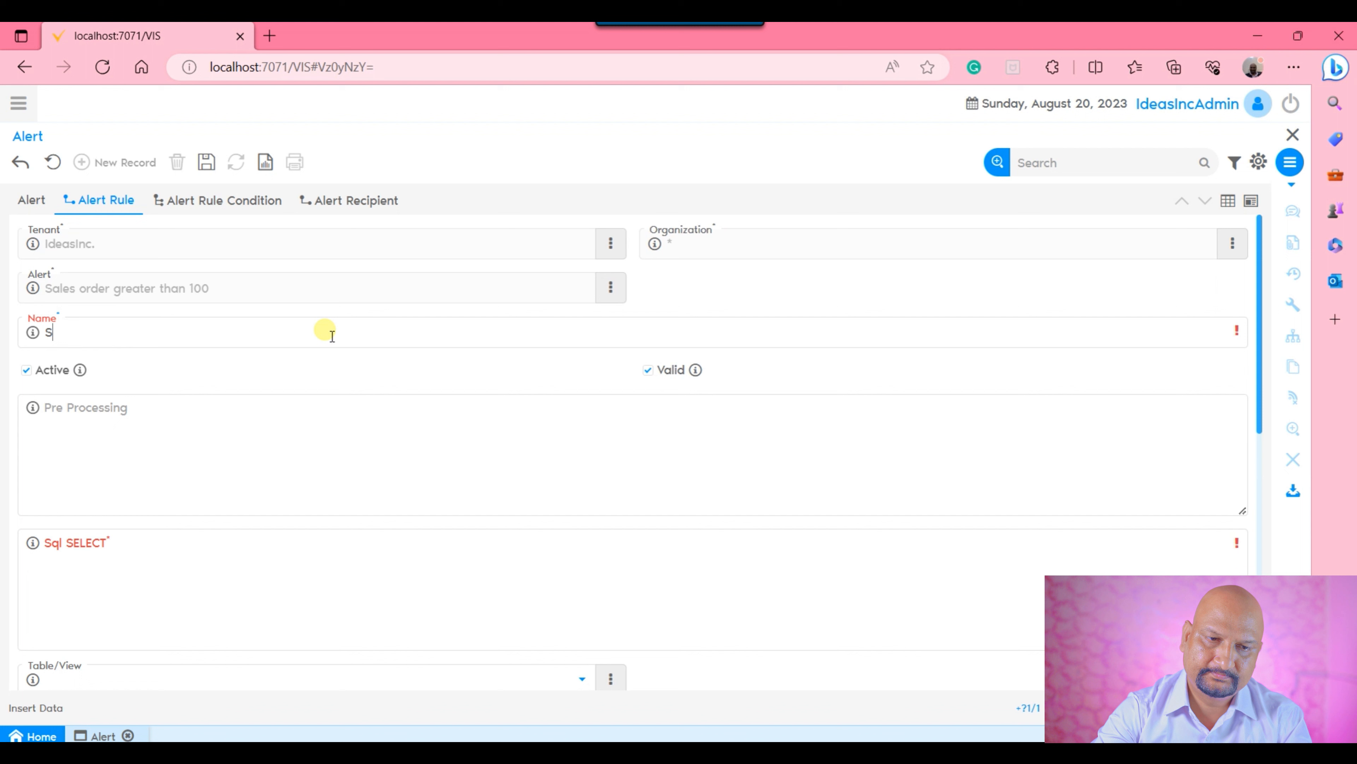
pyautogui.write('es o')
pyautogui.press('BackSpace')
pyautogui.press('BackSpace')
pyautogui.press('BackSpace')
pyautogui.write('s ordre')
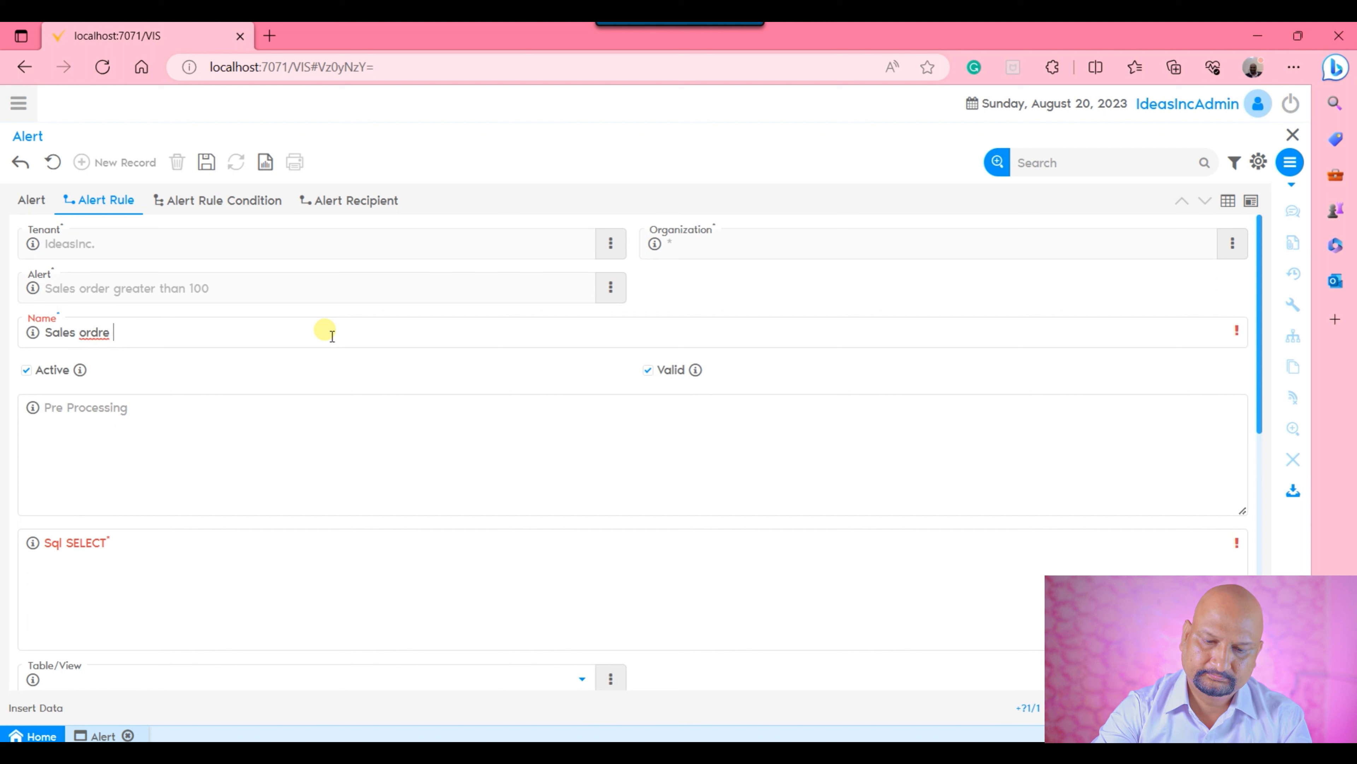
pyautogui.write(' > ')
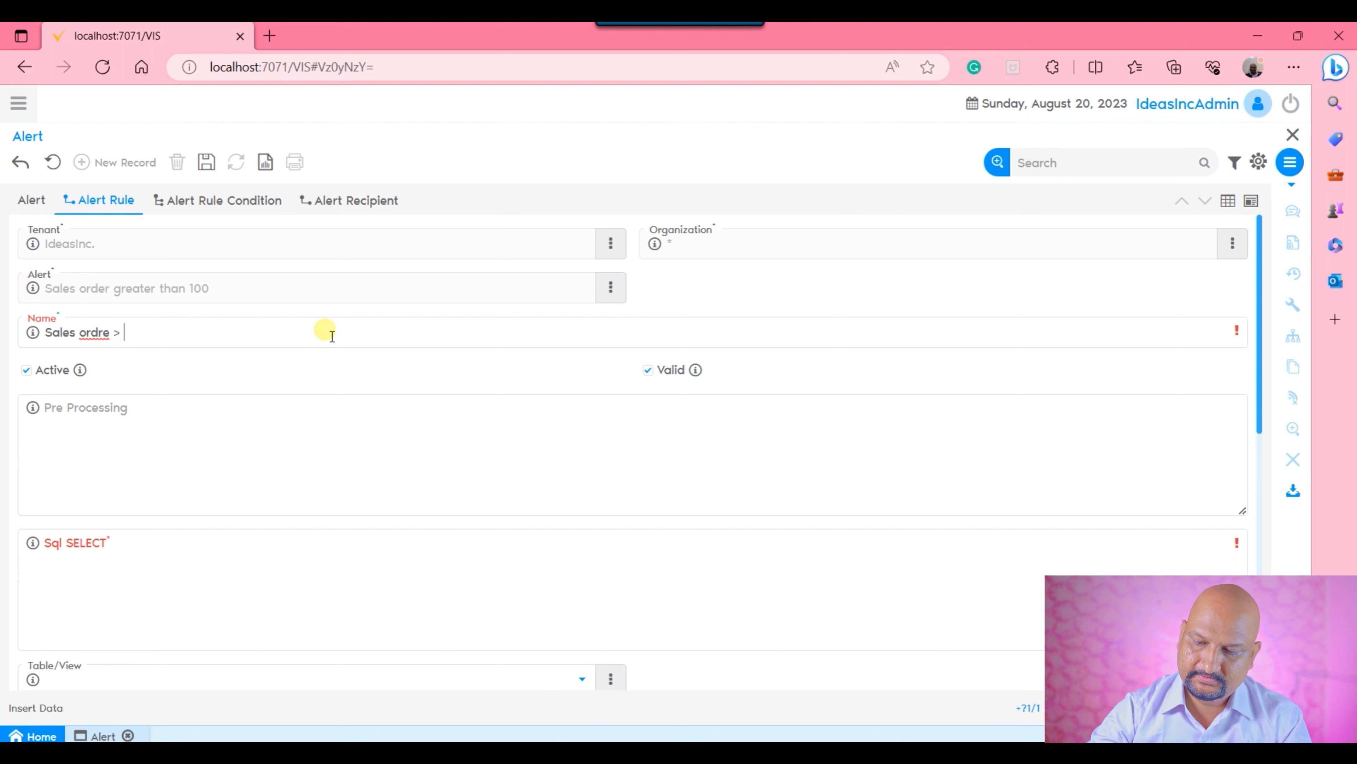
pyautogui.write('100')
pyautogui.click(355, 469)
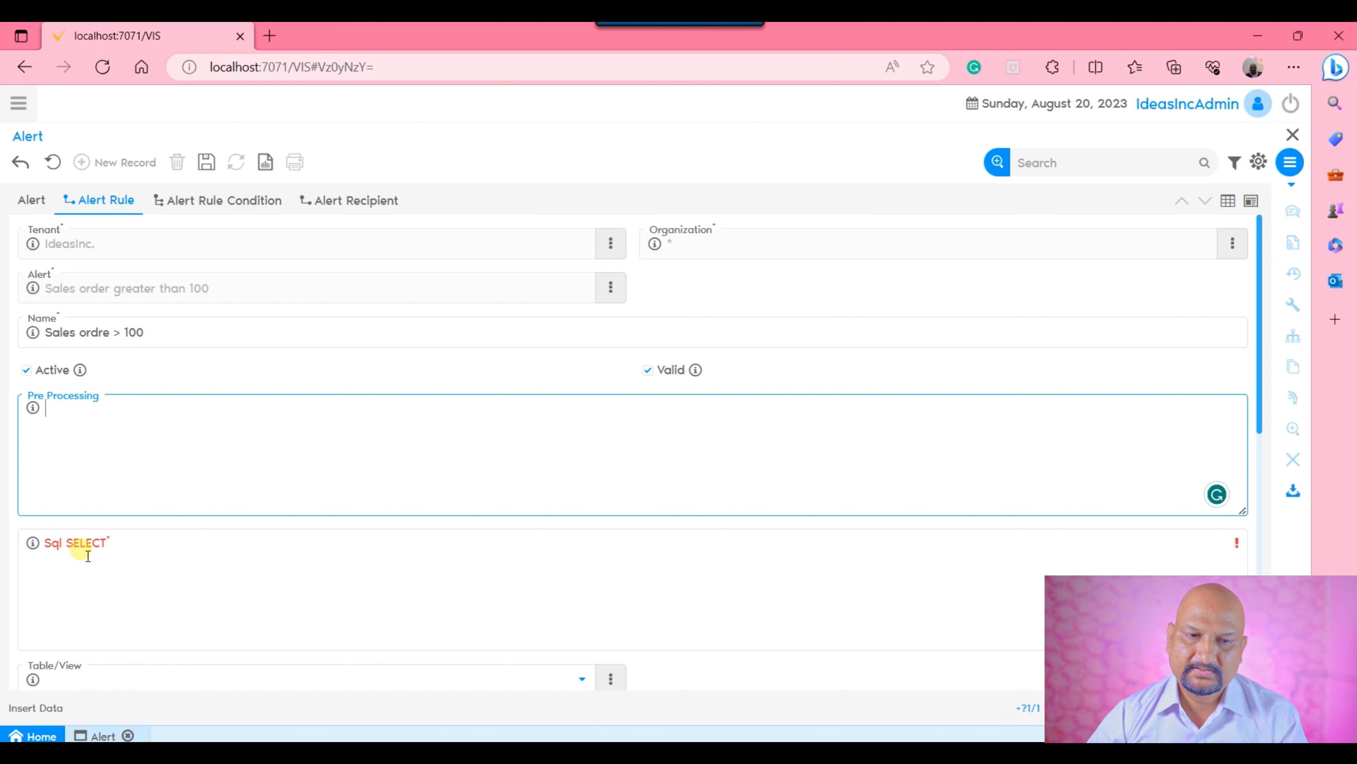
pyautogui.write('Gra')
pyautogui.press('BackSpace')
pyautogui.press('BackSpace')
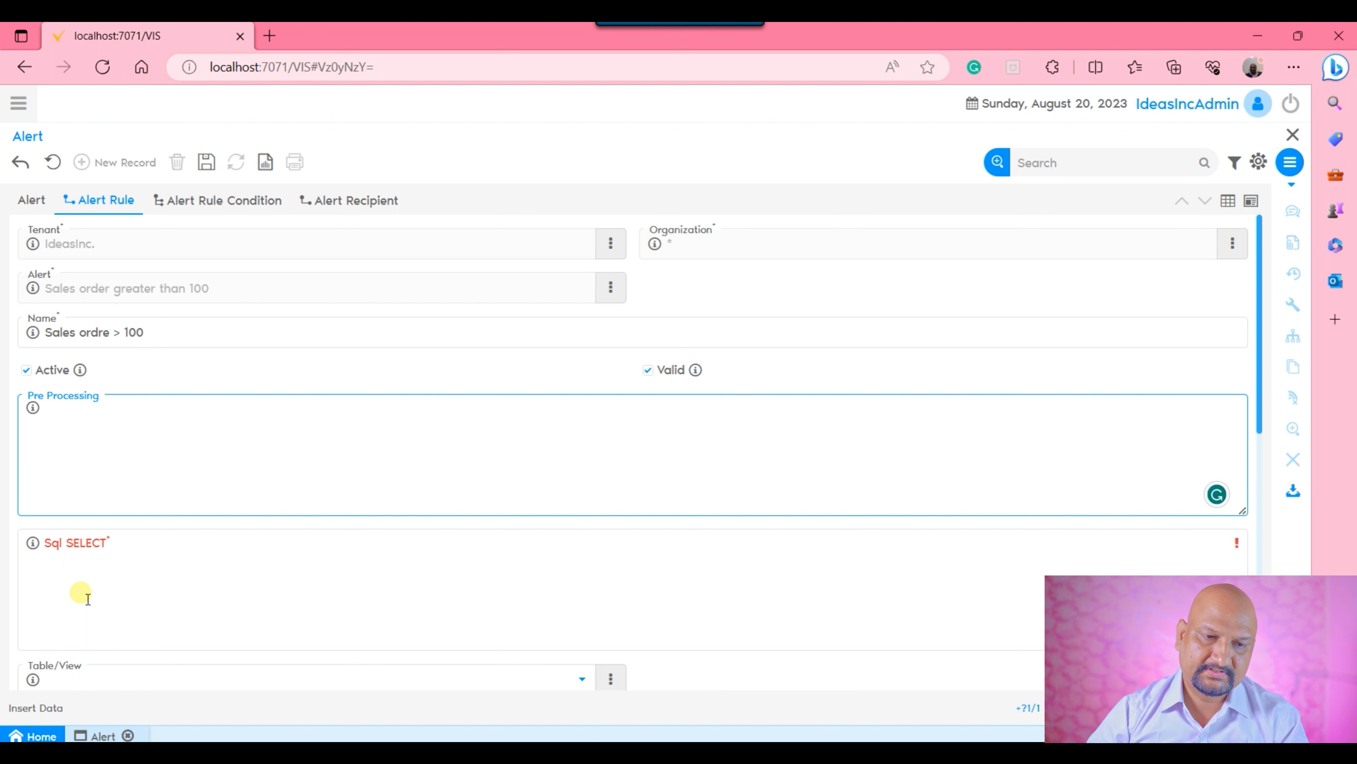
# Begin the rule's Sql SELECT clause with the columns "DocumentNo, DateAcct,".
pyautogui.click(185, 566)
pyautogui.write('Gran')
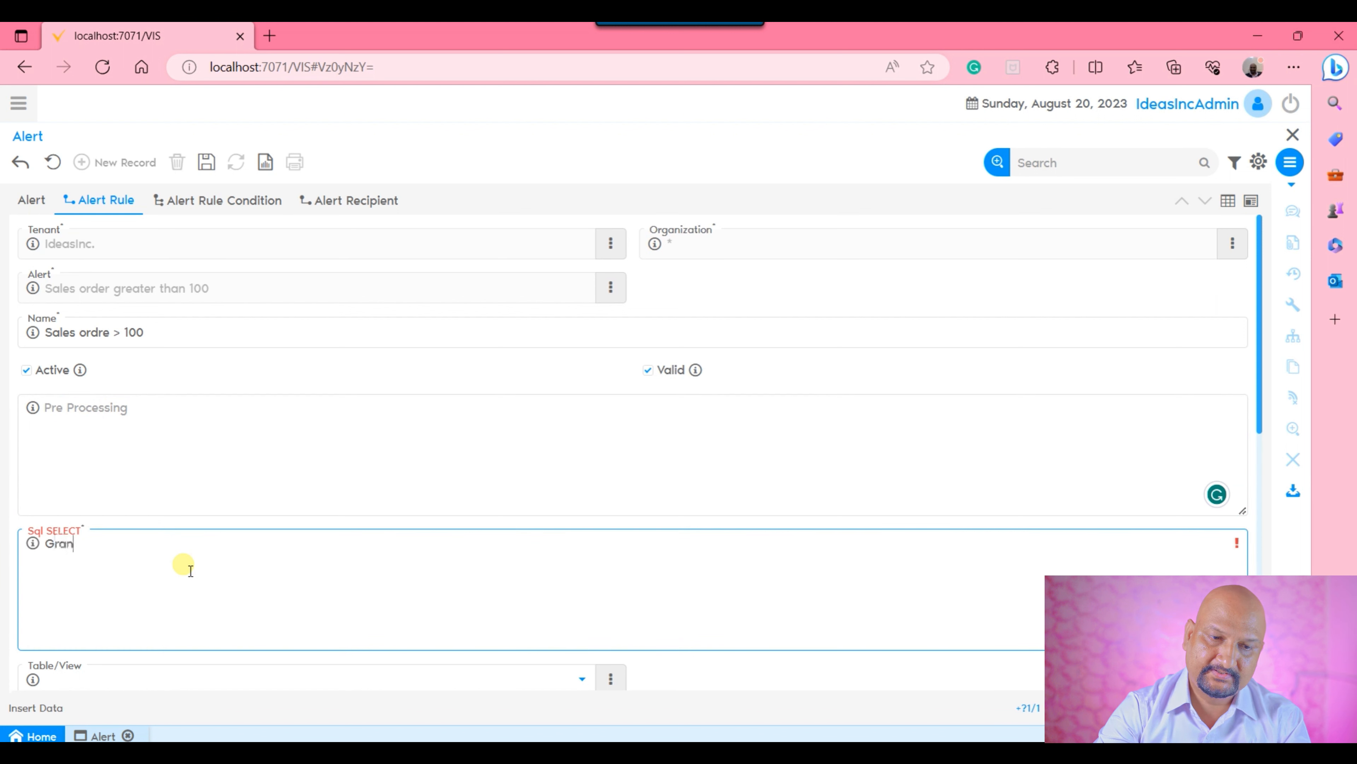
pyautogui.write('dTotal')
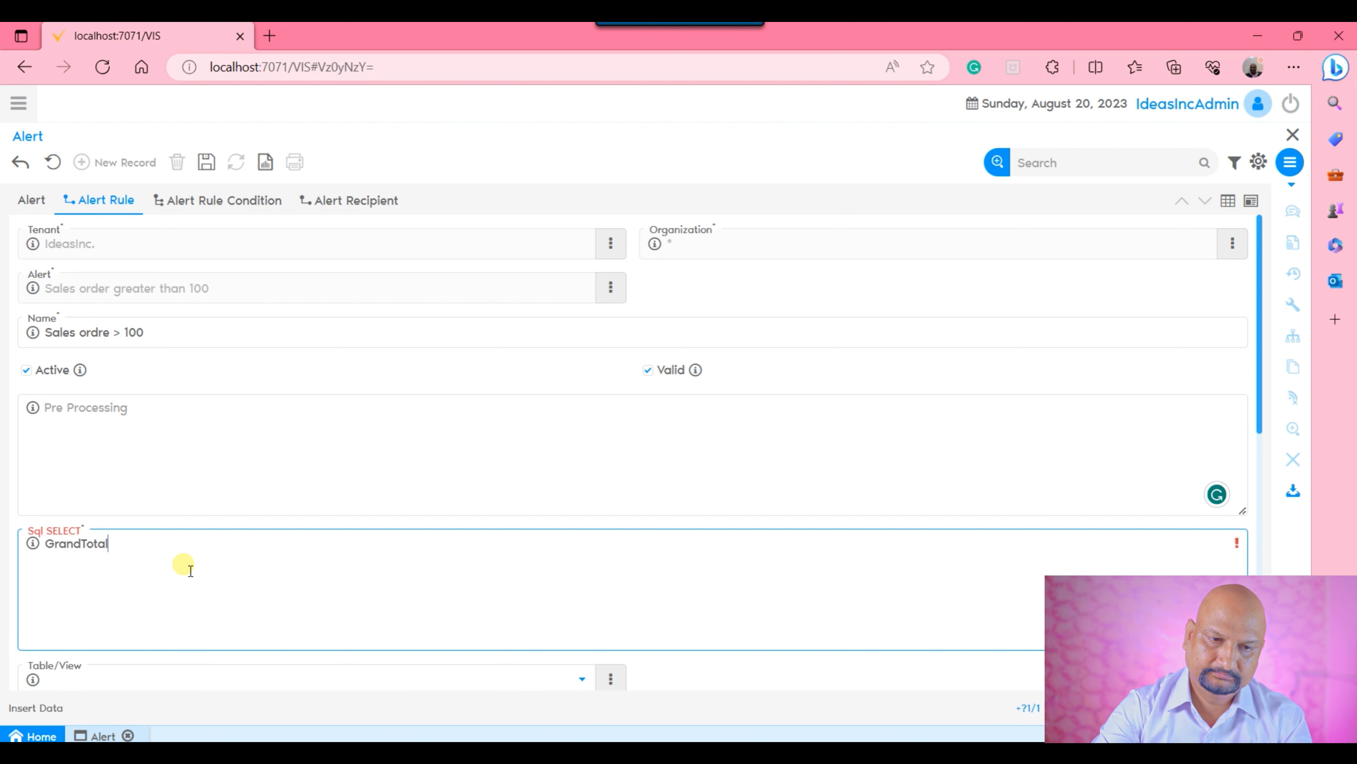
pyautogui.press('BackSpace')
pyautogui.press('BackSpace')
pyautogui.press('BackSpace')
pyautogui.press('BackSpace')
pyautogui.press('BackSpace')
pyautogui.press('BackSpace')
pyautogui.press('BackSpace')
pyautogui.press('BackSpace')
pyautogui.press('BackSpace')
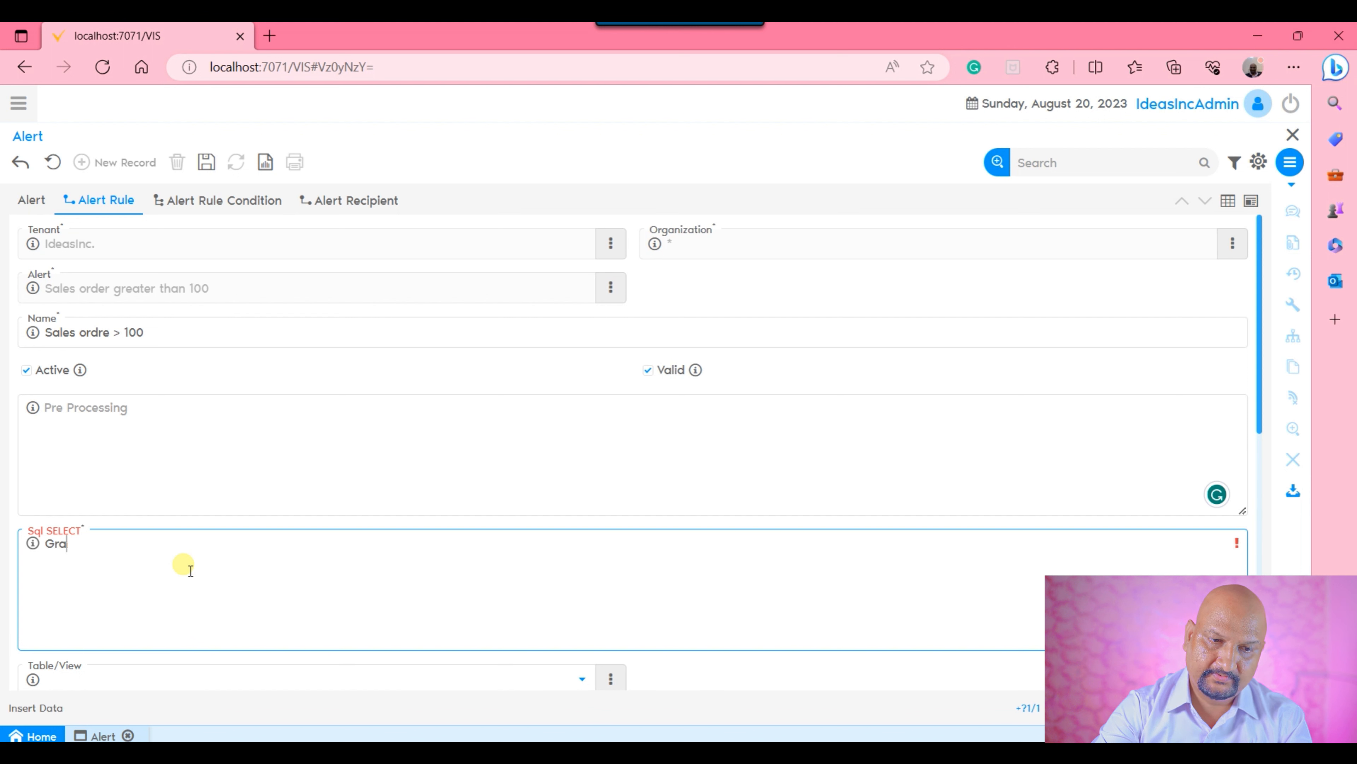
pyautogui.write('Doc')
pyautogui.write('No,')
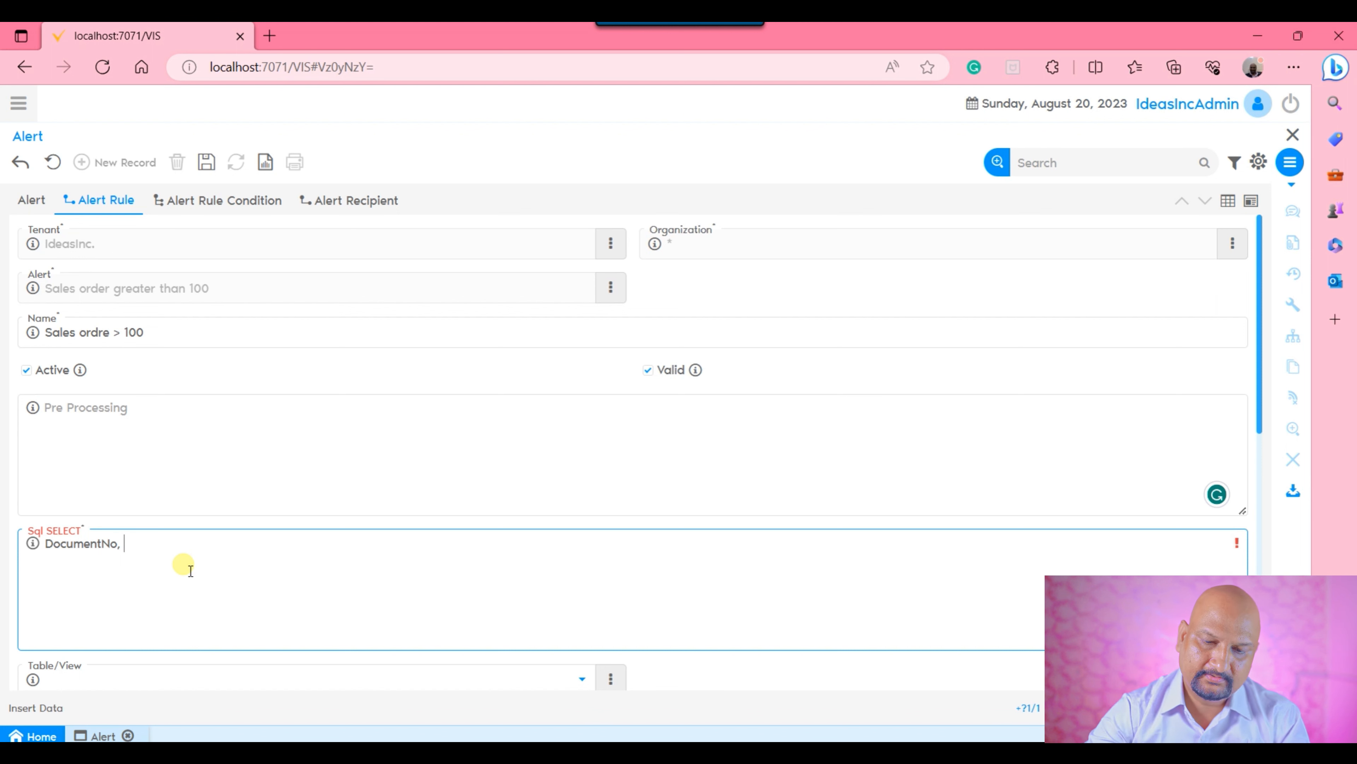
pyautogui.write('Dat')
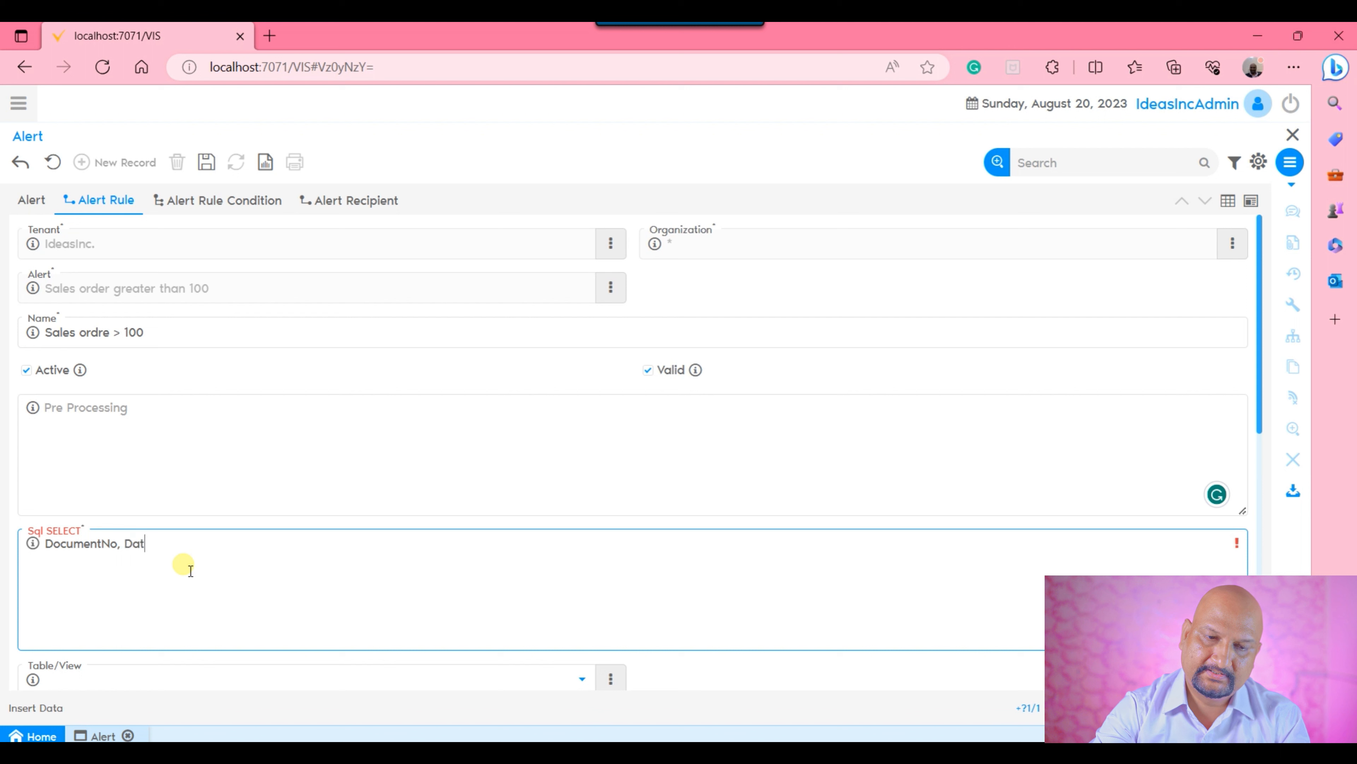
pyautogui.write('eAcct,')
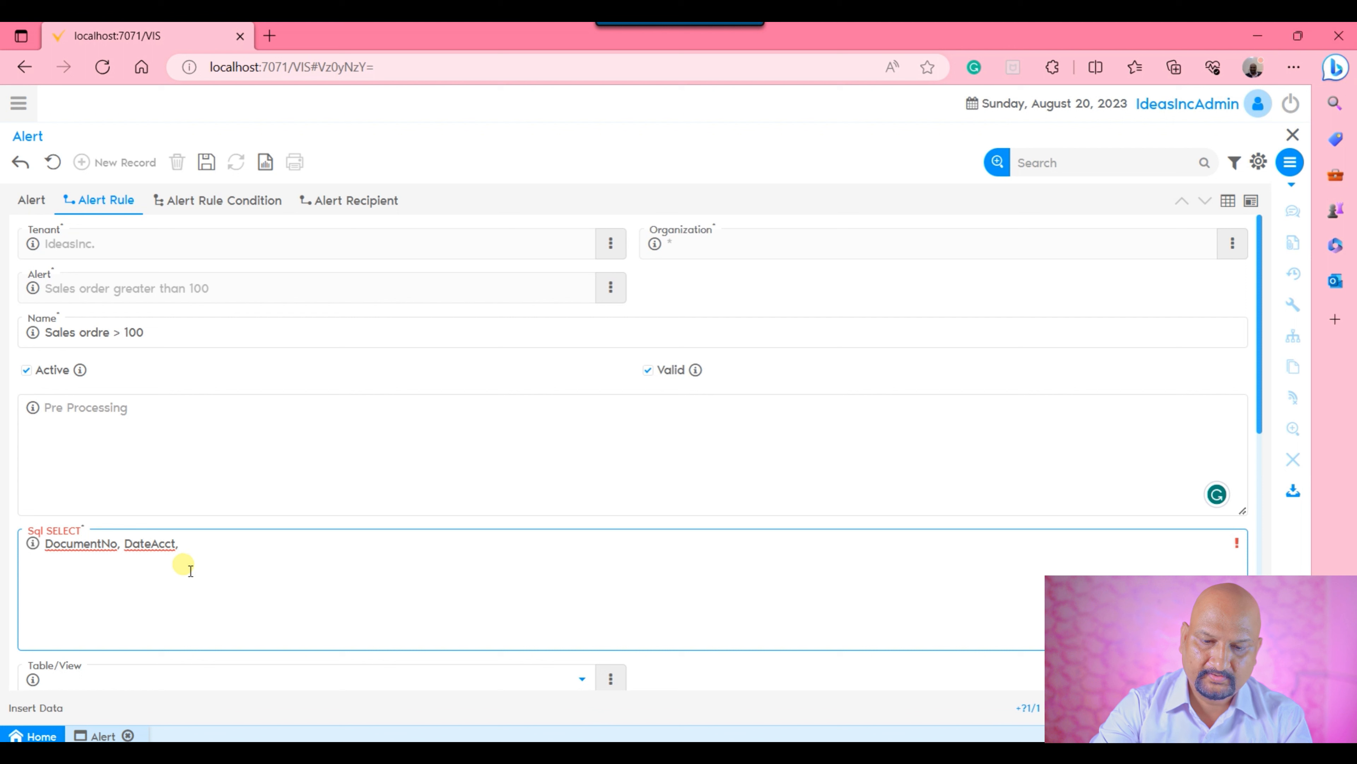
# Complete the Sql SELECT clause with the columns "SubTotal, GrandTotal".
pyautogui.write('GrandToita')
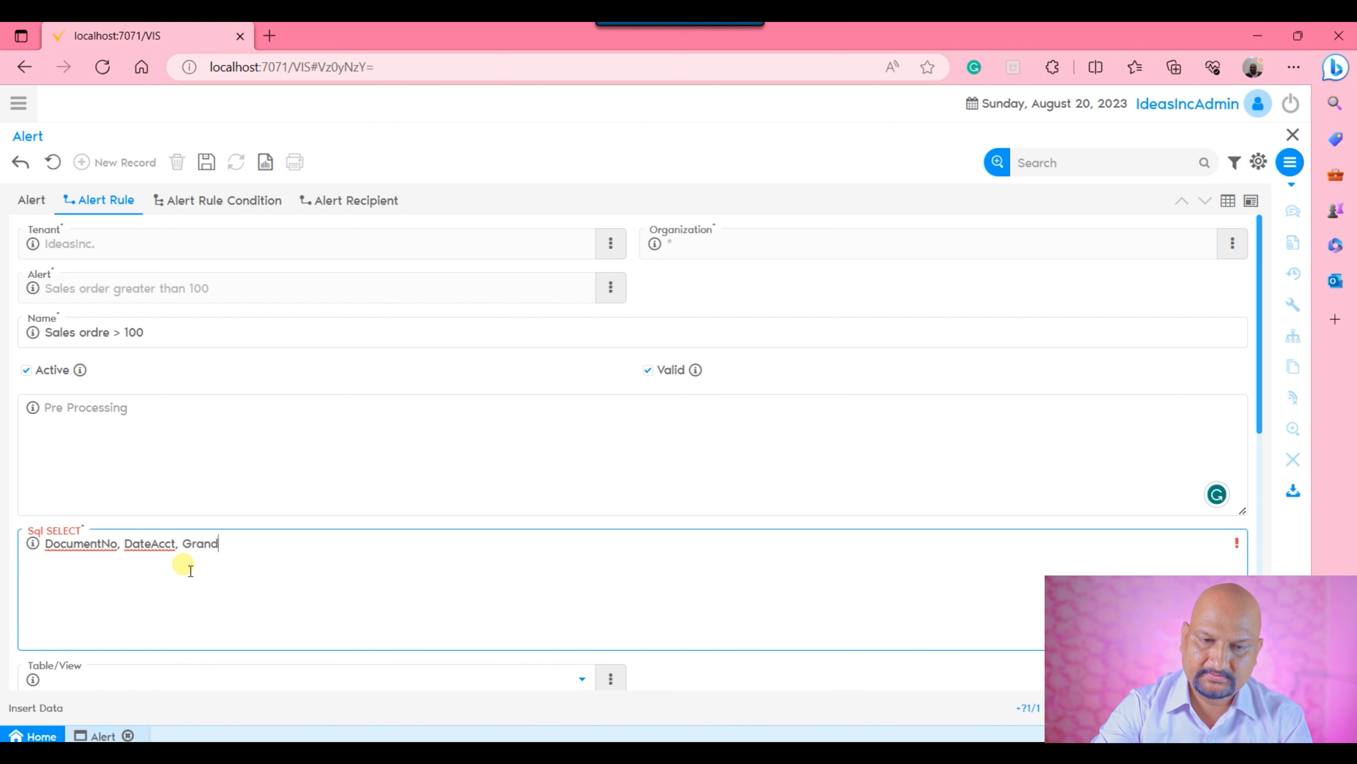
pyautogui.press('BackSpace')
pyautogui.press('BackSpace')
pyautogui.press('BackSpace')
pyautogui.press('BackSpace')
pyautogui.press('BackSpace')
pyautogui.press('BackSpace')
pyautogui.press('BackSpace')
pyautogui.press('BackSpace')
pyautogui.press('BackSpace')
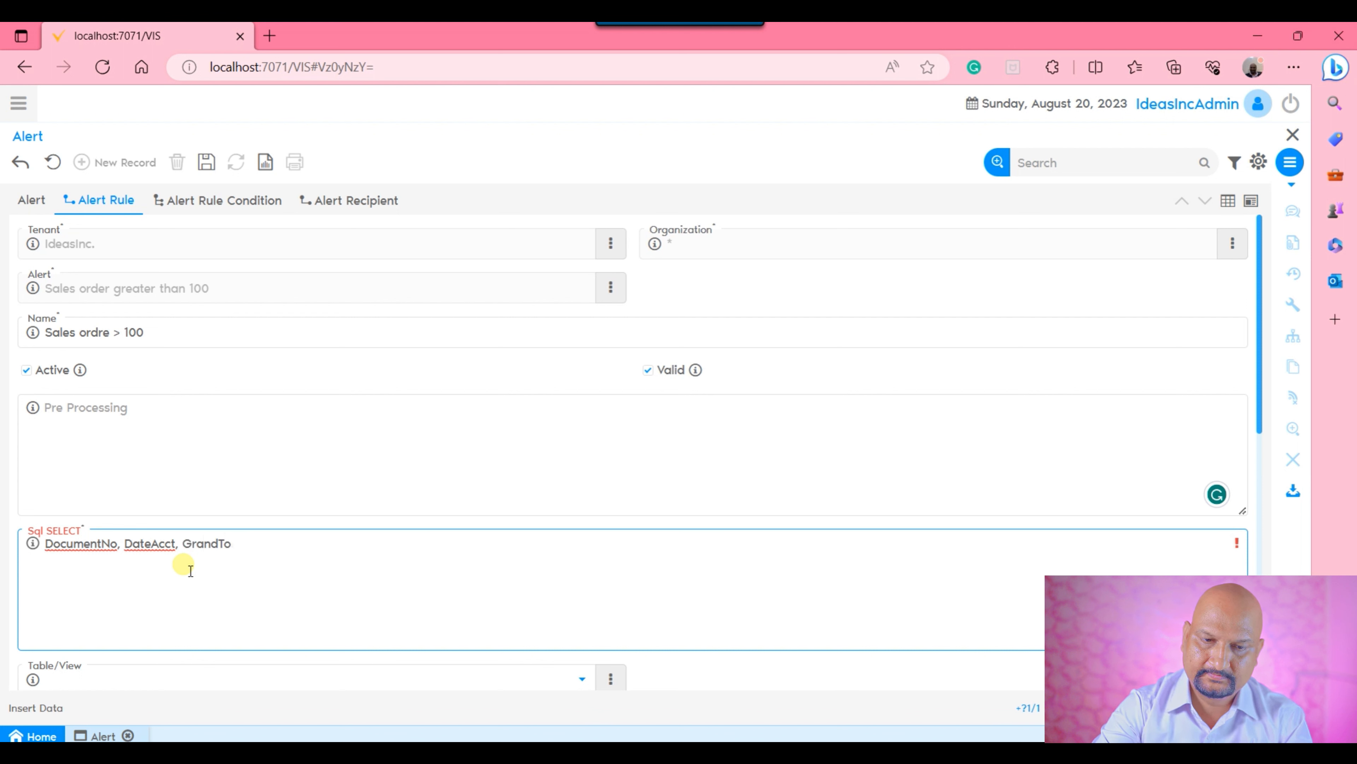
pyautogui.press('BackSpace')
pyautogui.write('SubTota')
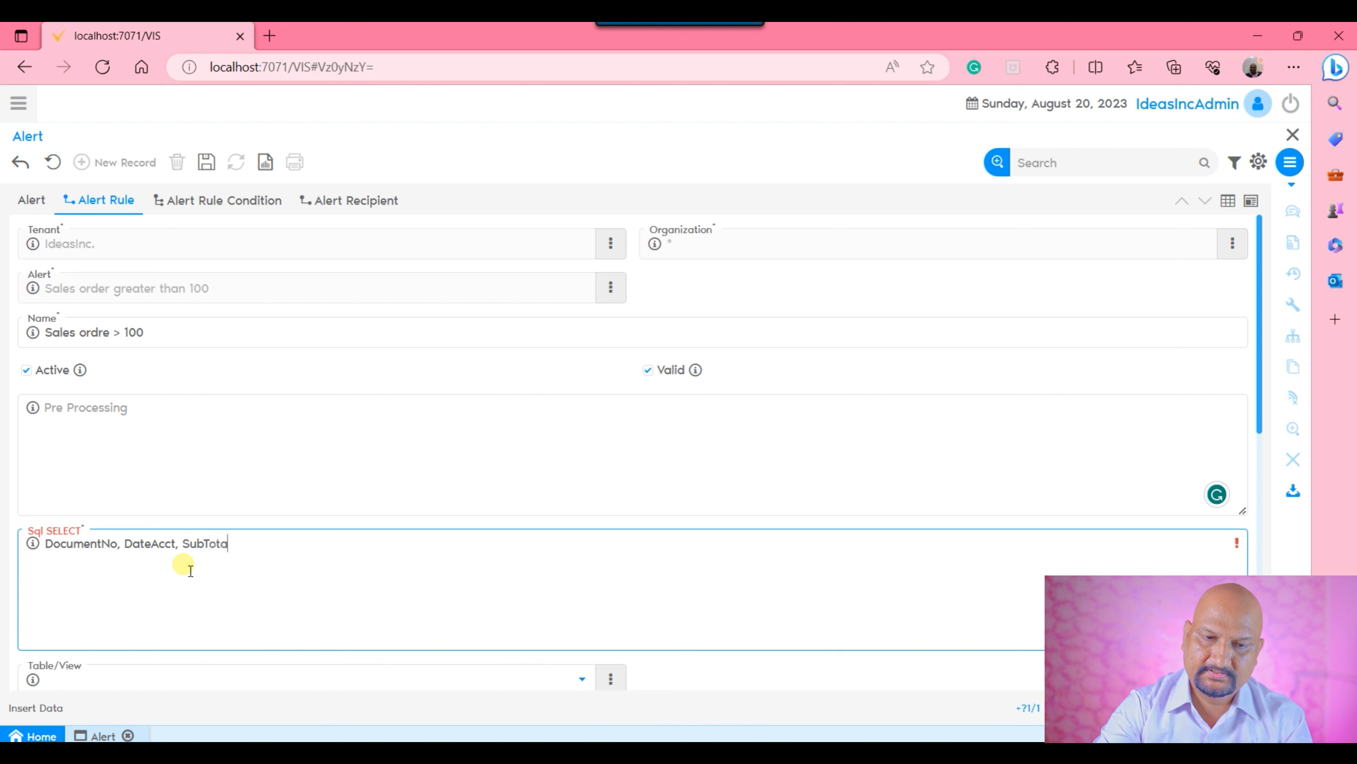
pyautogui.write('l, Grandt')
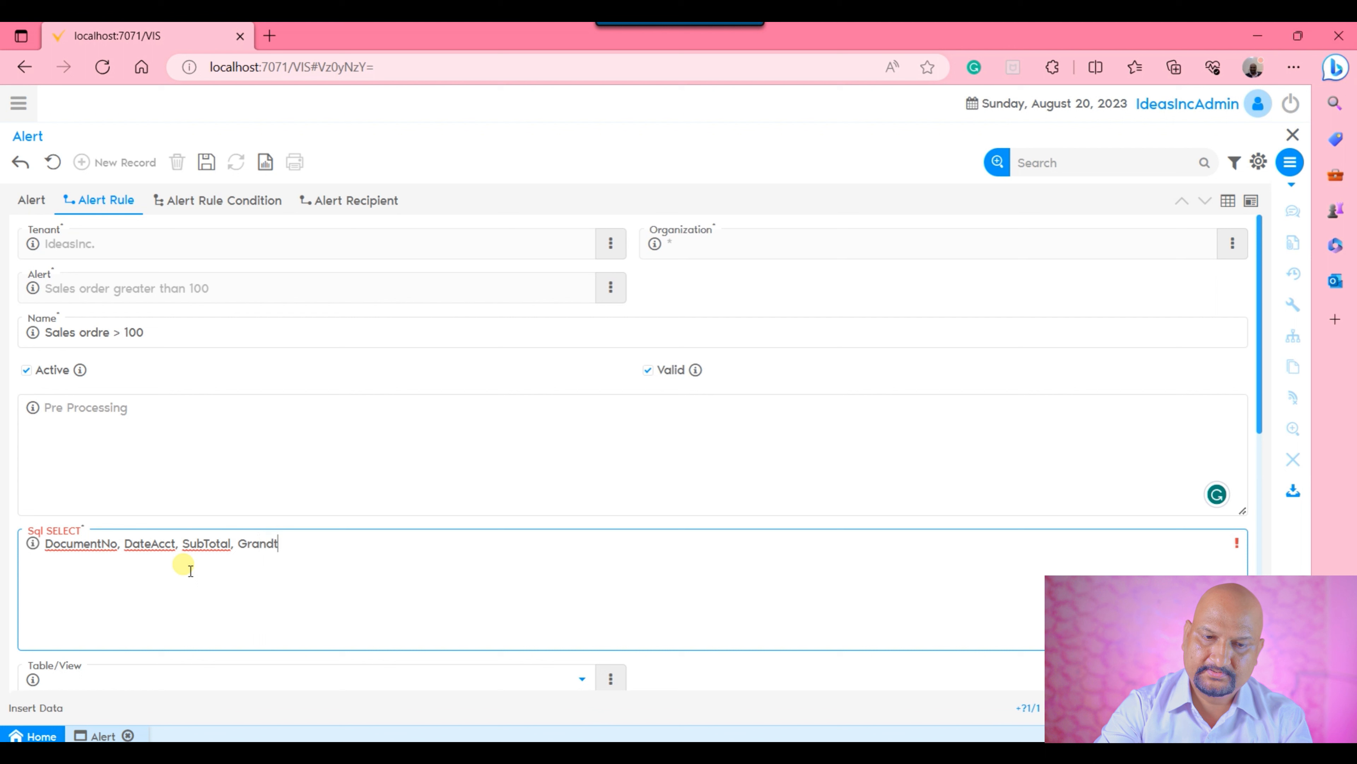
pyautogui.press('BackSpace')
pyautogui.write('Total')
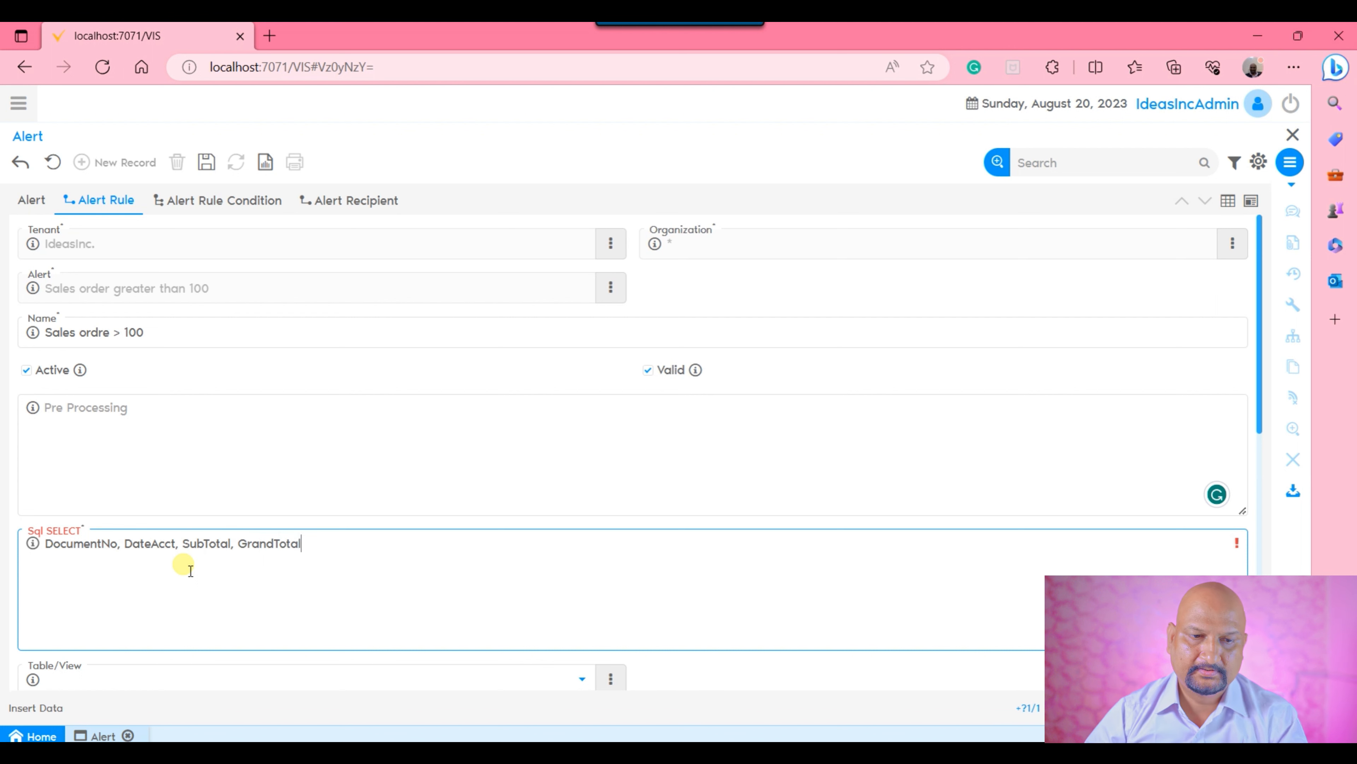
# Set the alert rule's Table/View to C_Order_Order.
pyautogui.scroll(-3, 342, 491)
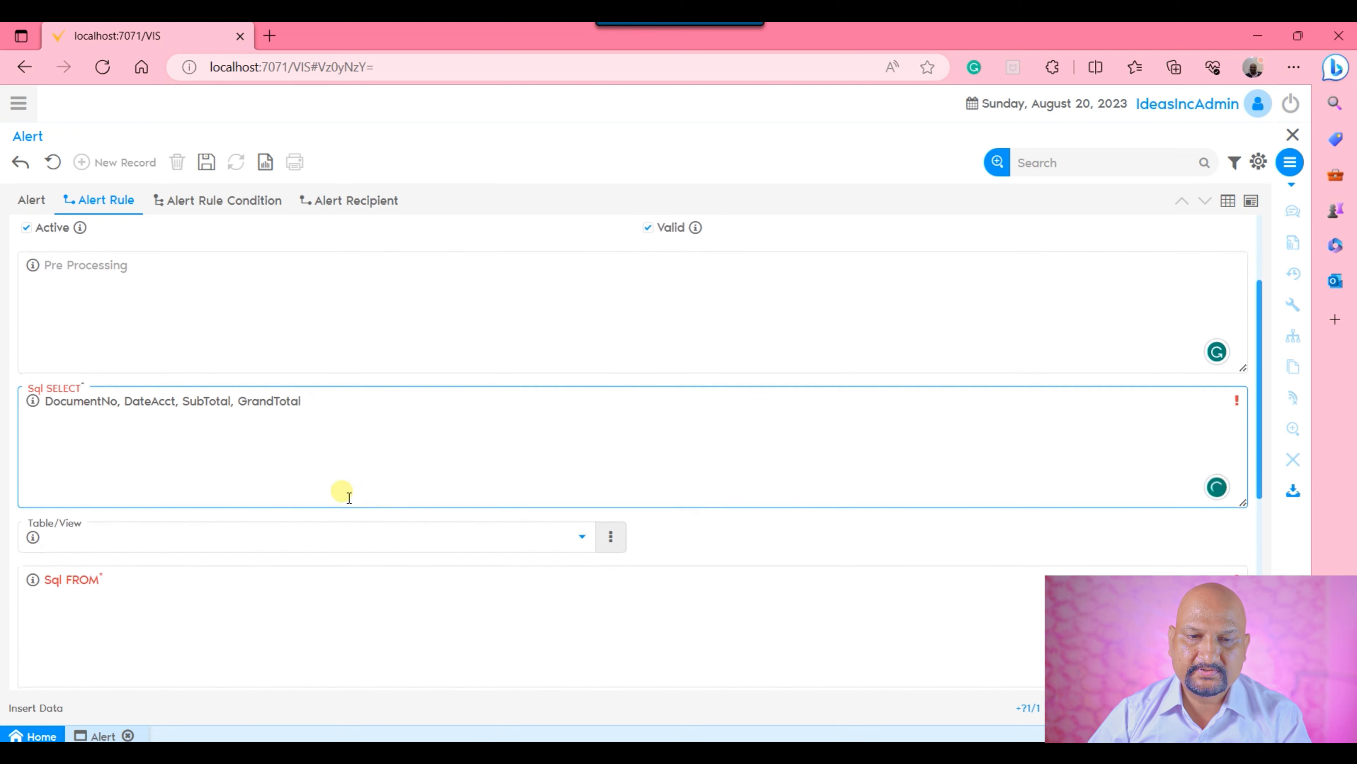
pyautogui.click(330, 535)
pyautogui.write('c_or')
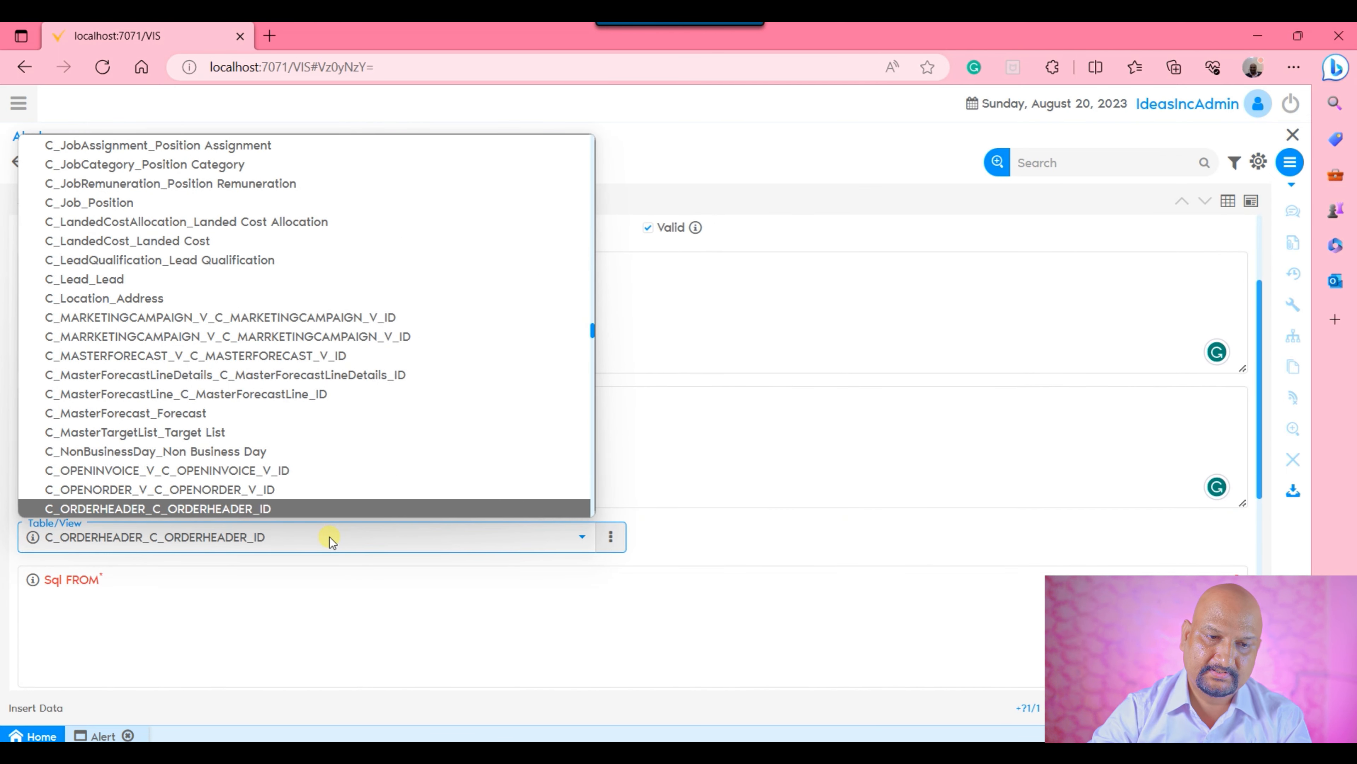
pyautogui.press('Down')
pyautogui.press('Down')
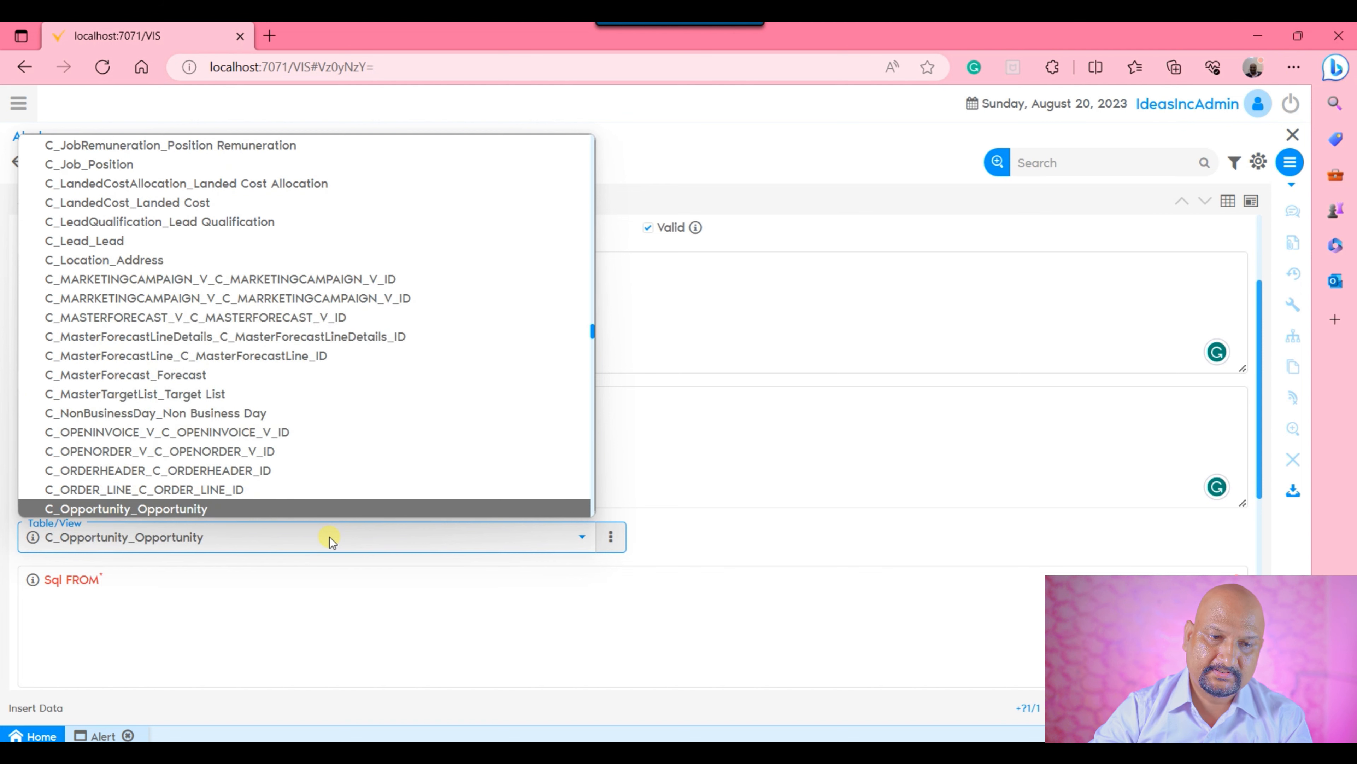
pyautogui.press('Down')
pyautogui.press('Down')
pyautogui.press('Down')
pyautogui.press('Down')
pyautogui.press('Down')
pyautogui.press('Down')
pyautogui.press('Down')
pyautogui.press('Down')
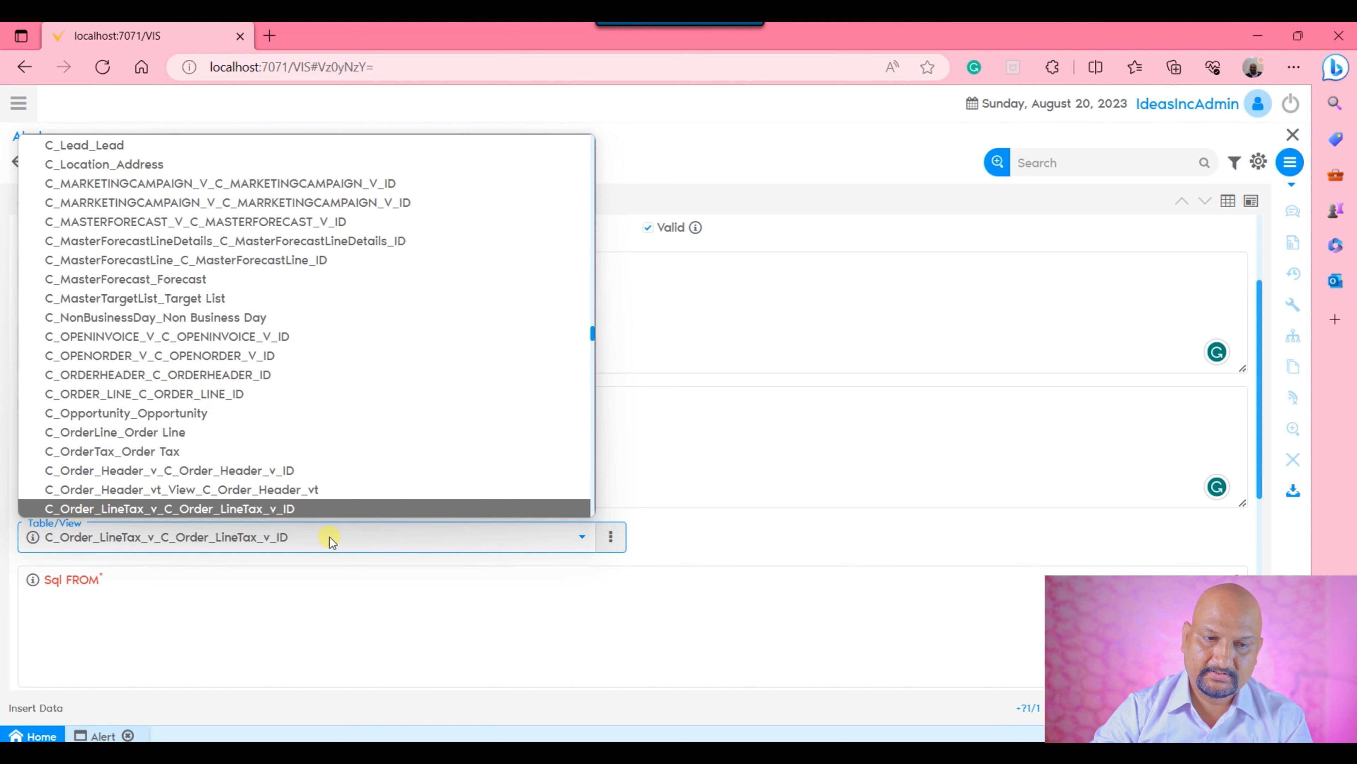
pyautogui.press('Up')
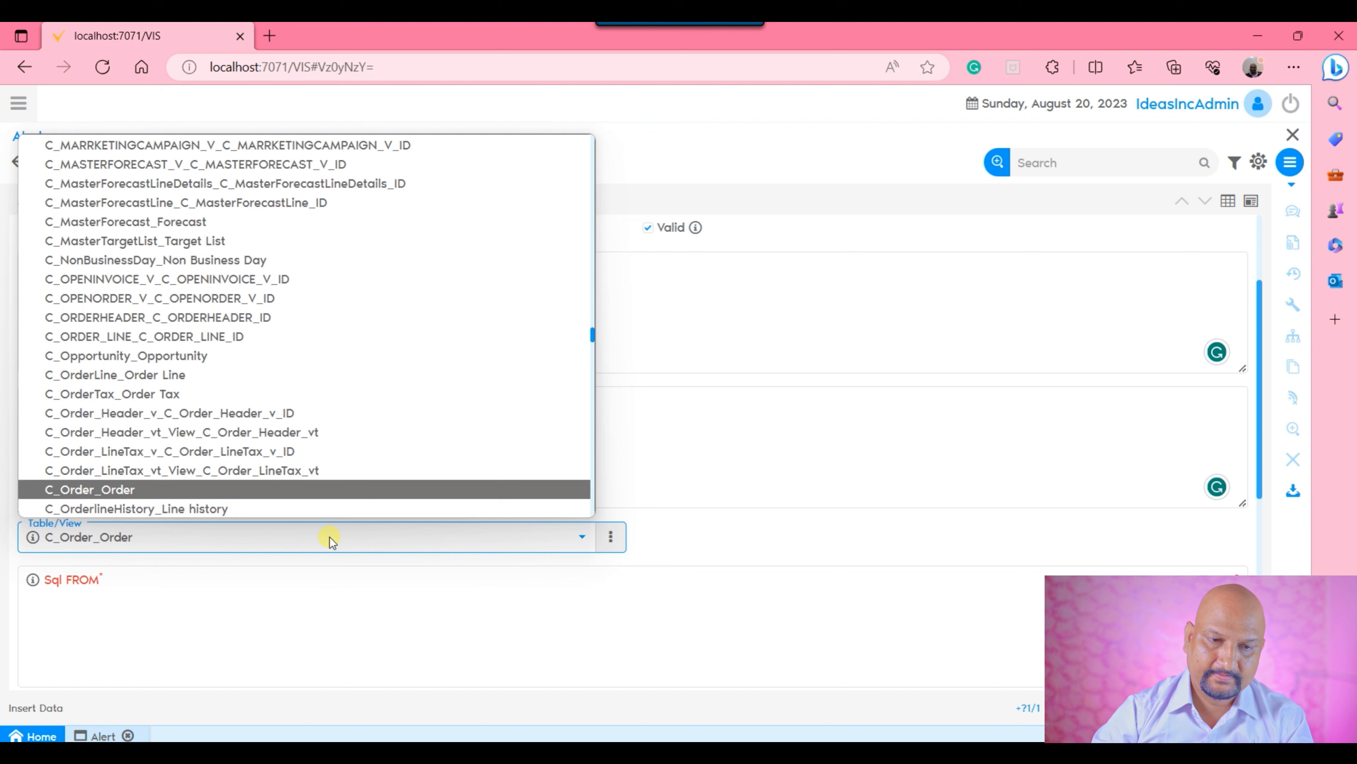
pyautogui.press('Return')
pyautogui.click(504, 408)
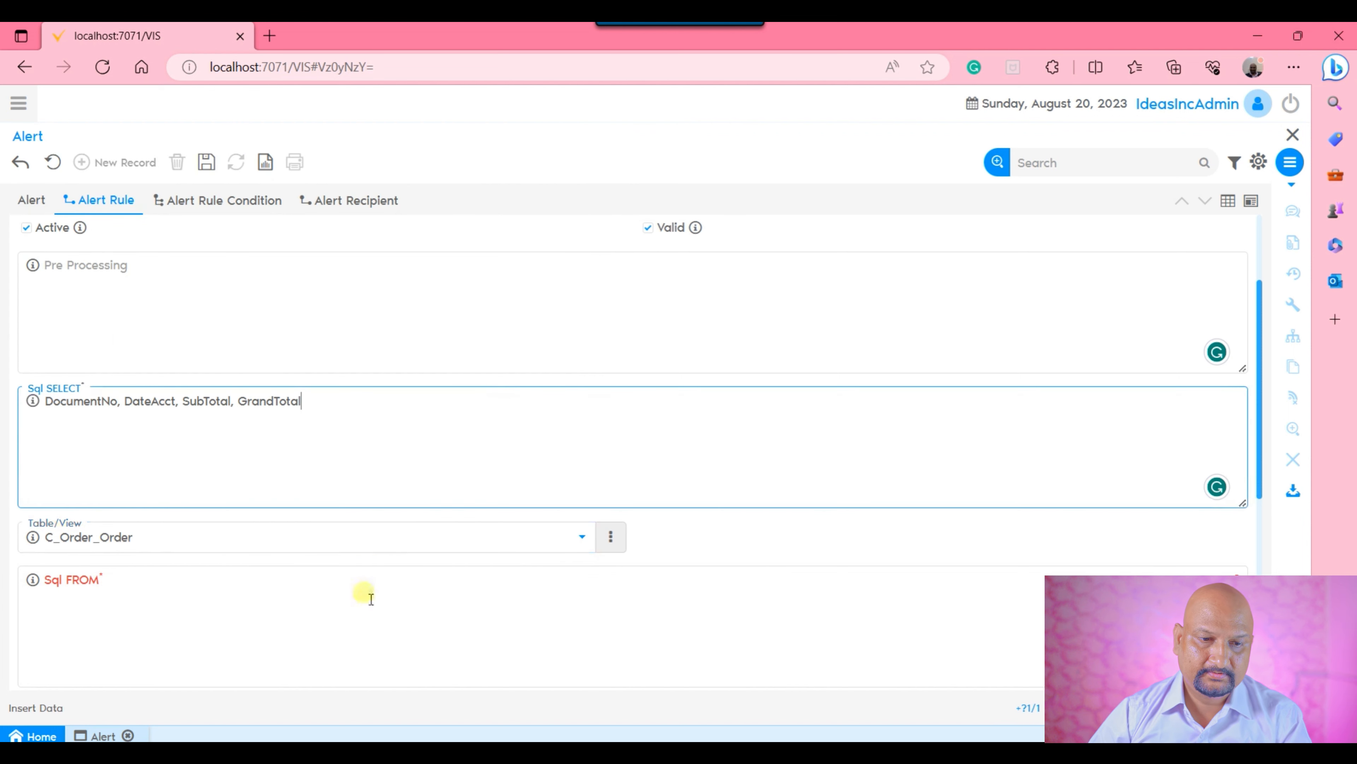
# Clear the alert rule's Table/View selection by choosing the blank entry.
pyautogui.click(282, 638)
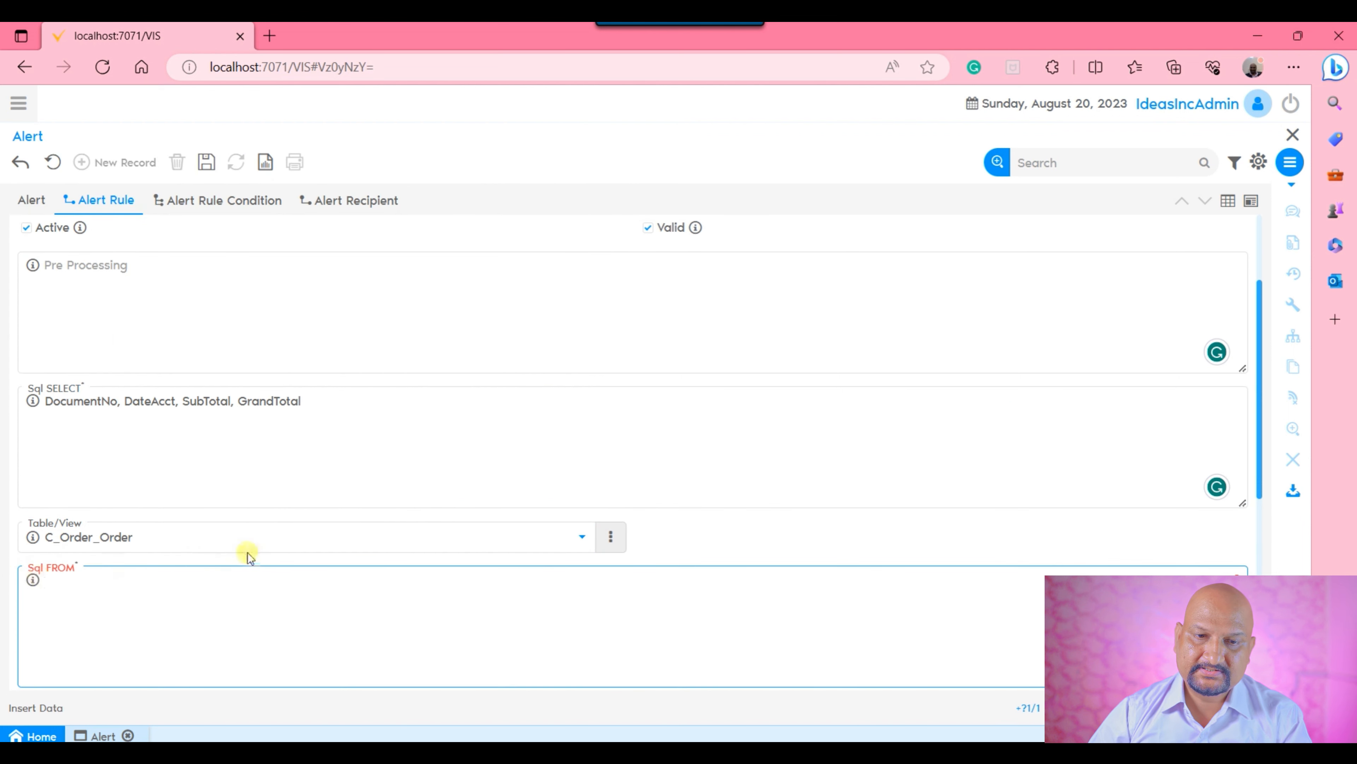
pyautogui.scroll(-2, 240, 553)
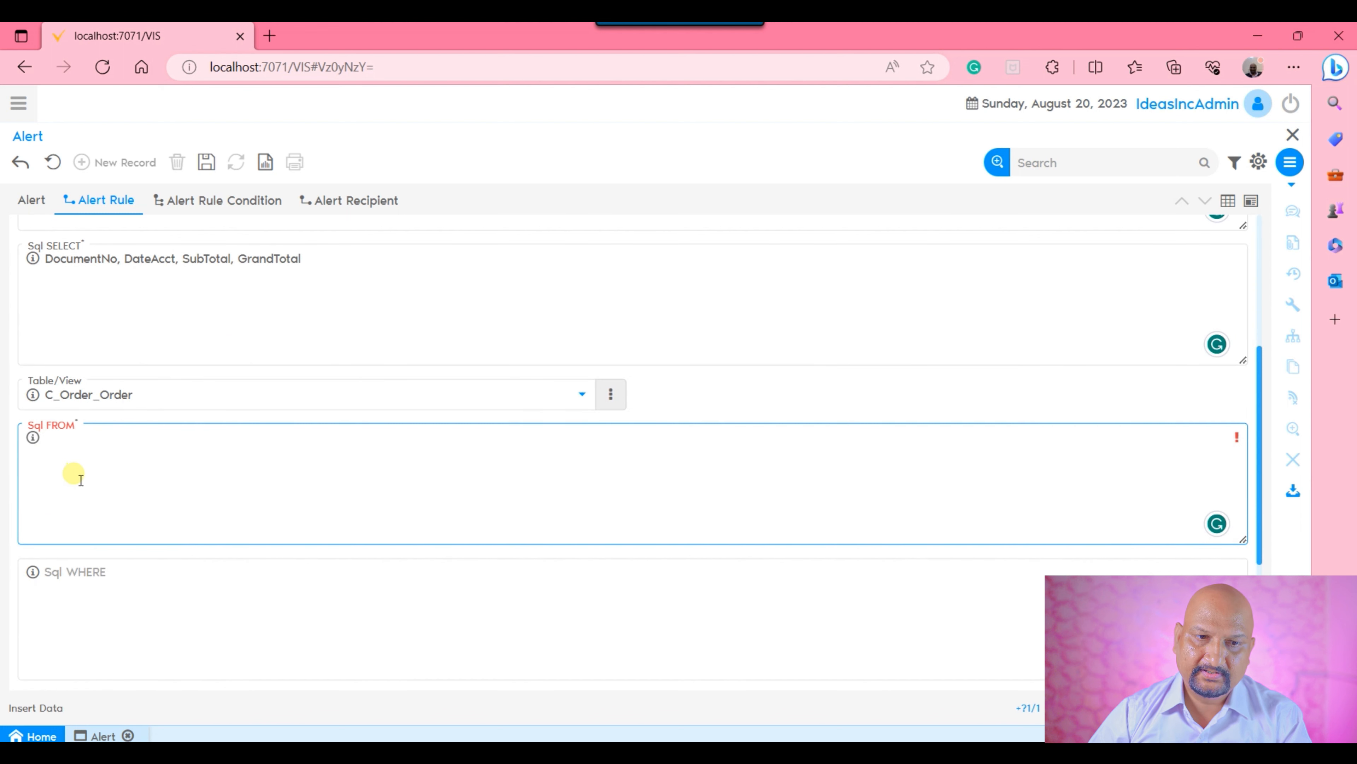
pyautogui.click(176, 396)
pyautogui.scroll(2, 374, 339)
pyautogui.scroll(8, 374, 340)
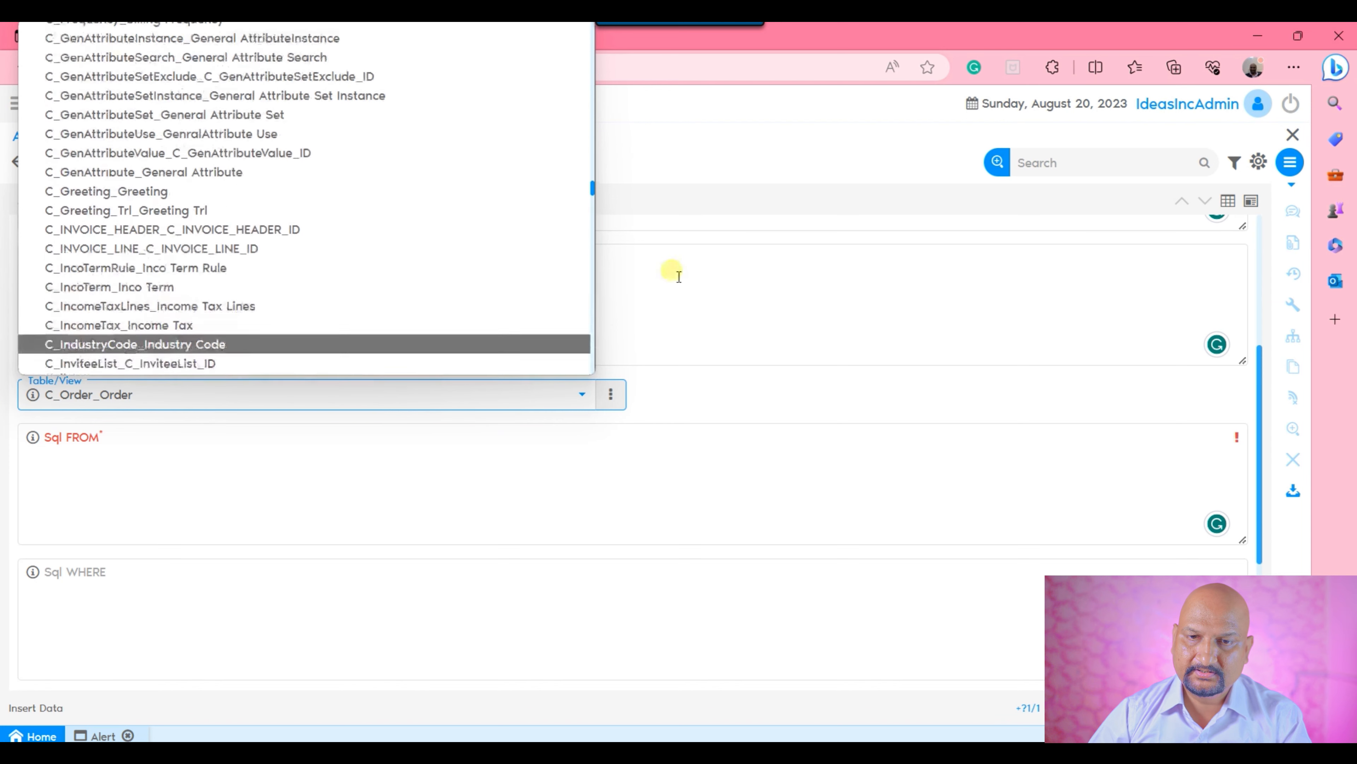
pyautogui.moveTo(592, 190); pyautogui.dragTo(575, 24)
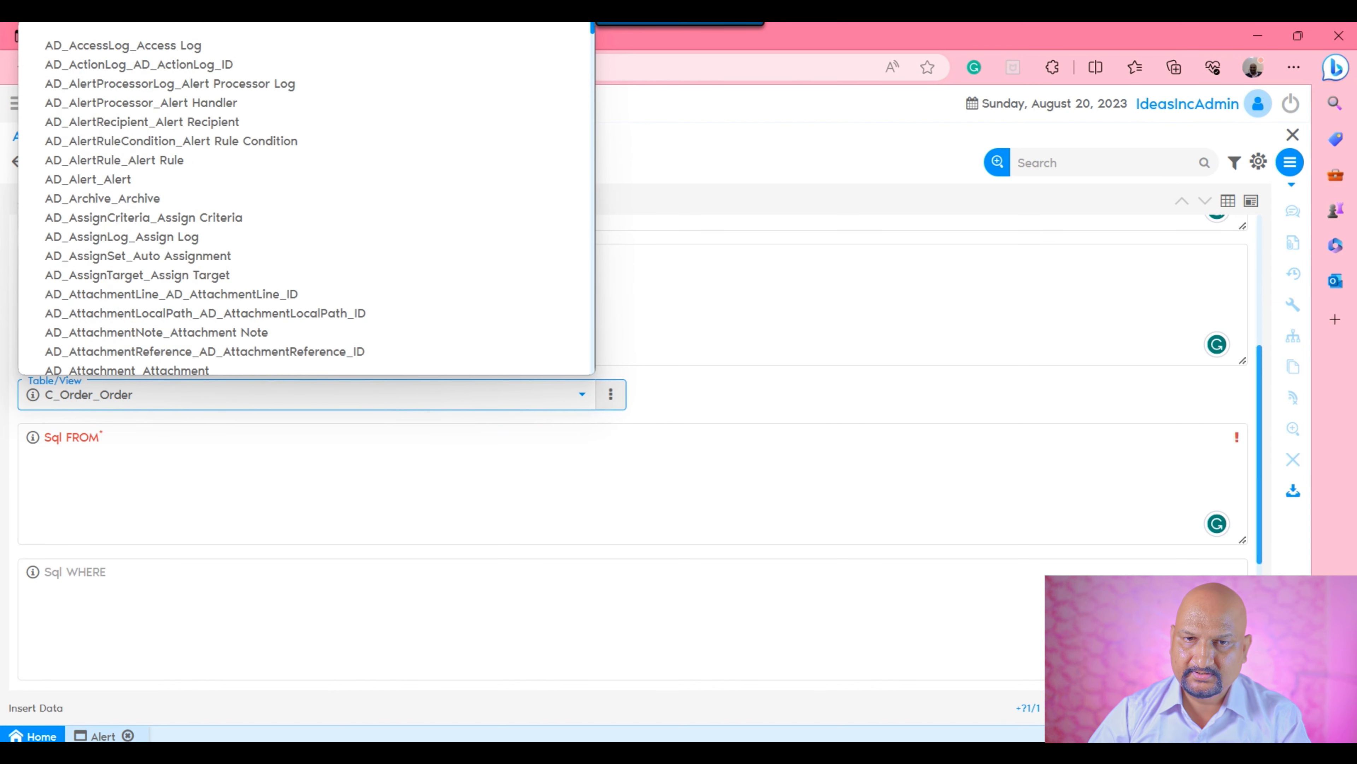
pyautogui.click(542, 31)
# Enter "C_Order" as the alert rule's Sql FROM clause.
pyautogui.click(140, 485)
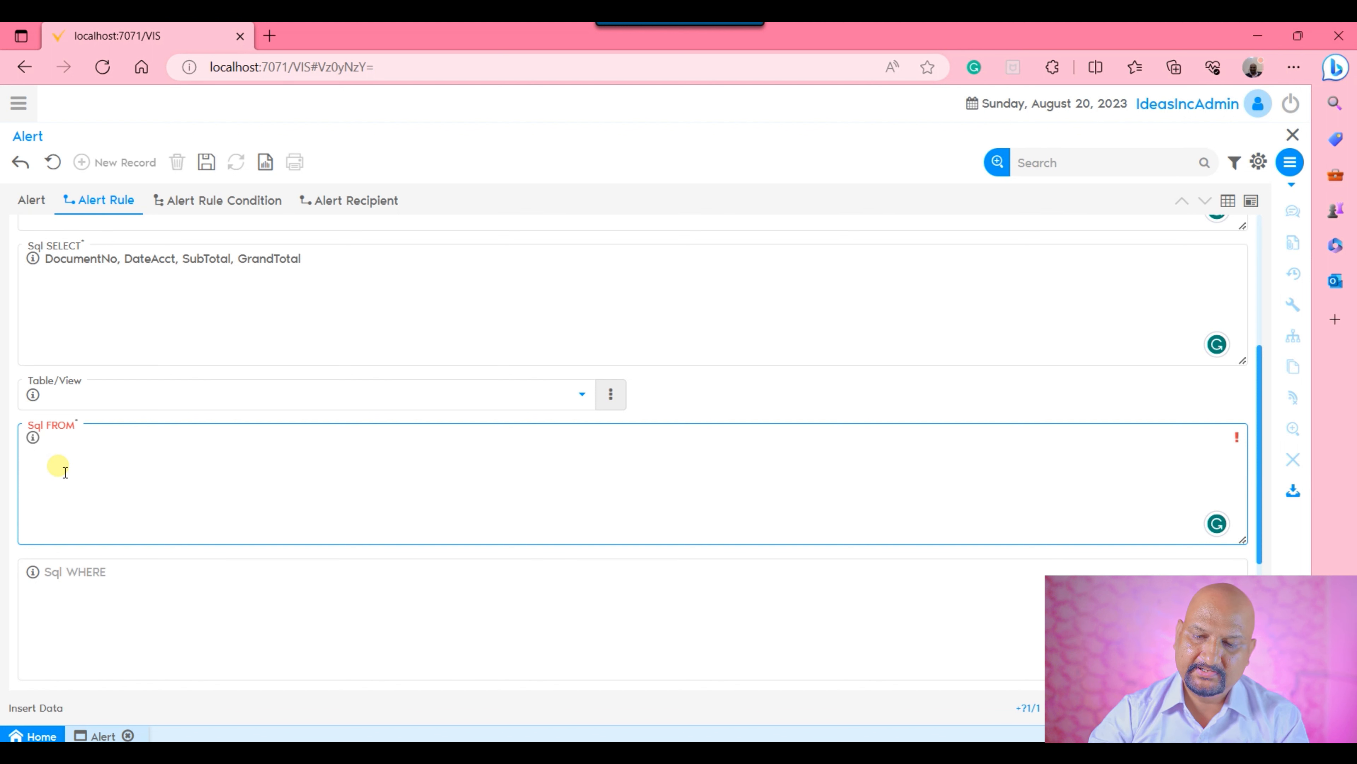
pyautogui.write('C_Order')
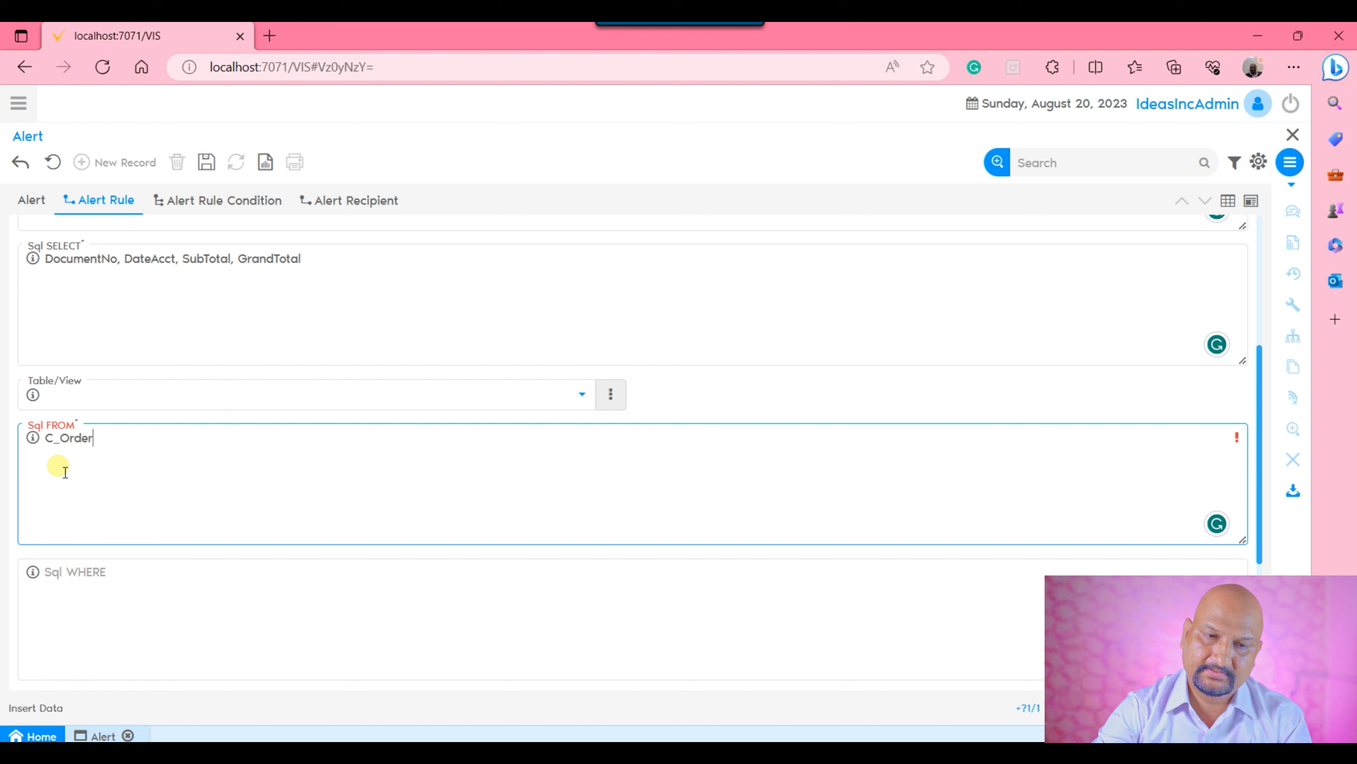
# Enter the condition "IsSoTrx='Y'" in the alert rule's Sql WHERE clause.
pyautogui.click(233, 614)
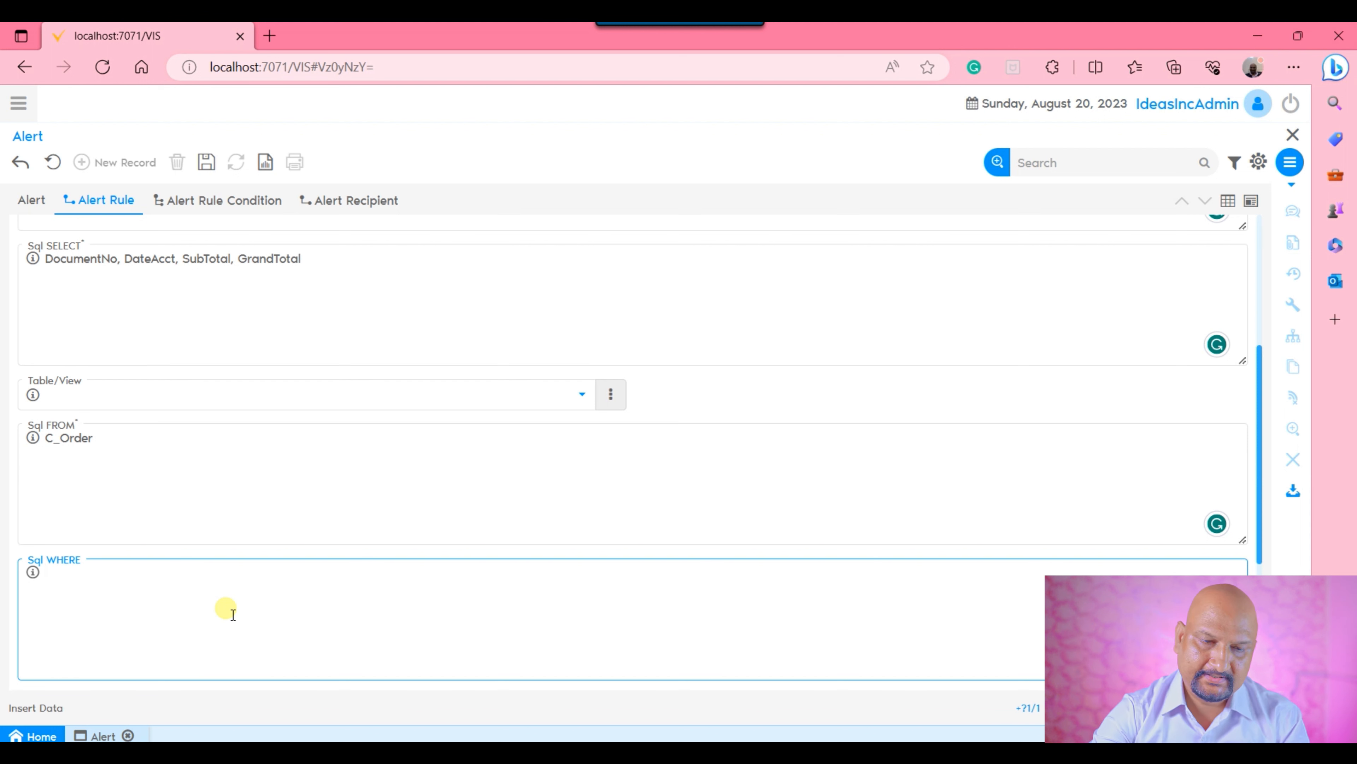
pyautogui.write('sSo')
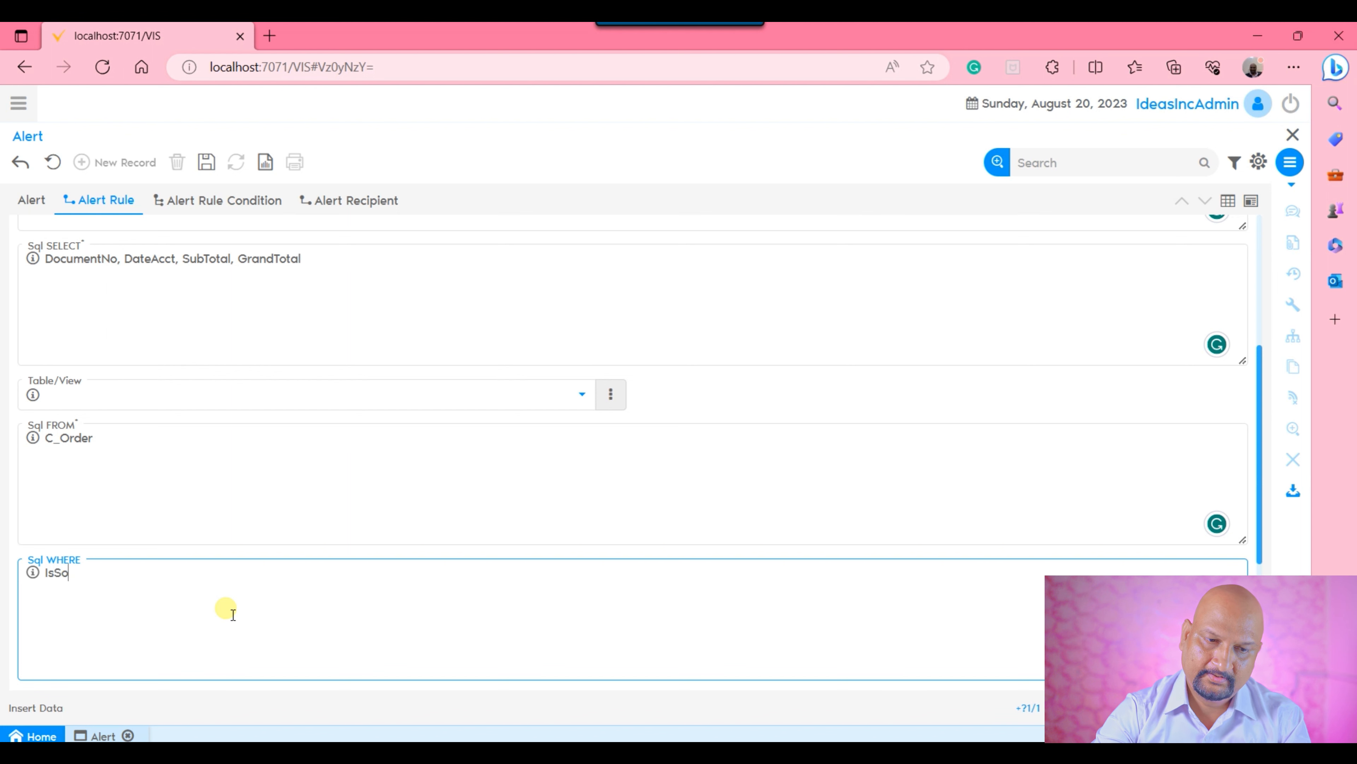
pyautogui.write('tr')
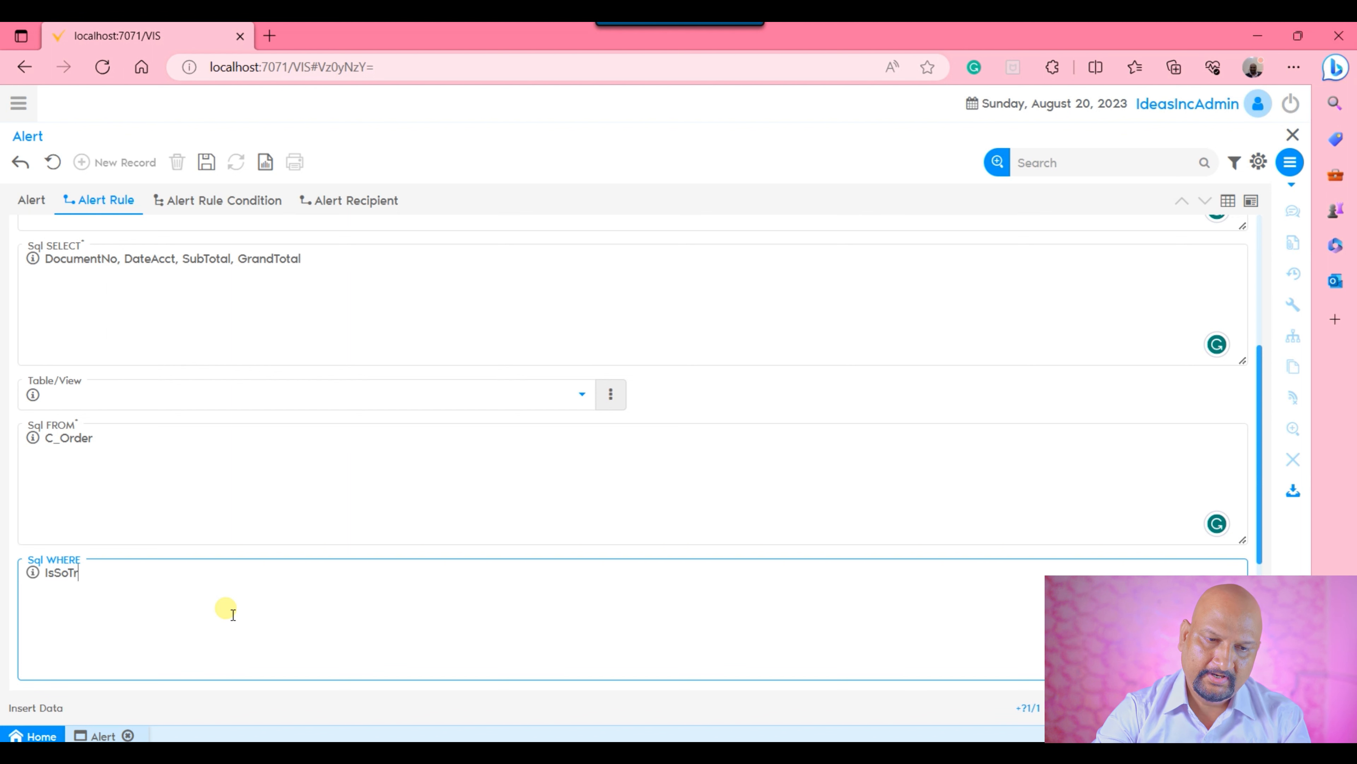
pyautogui.write("x='Y")
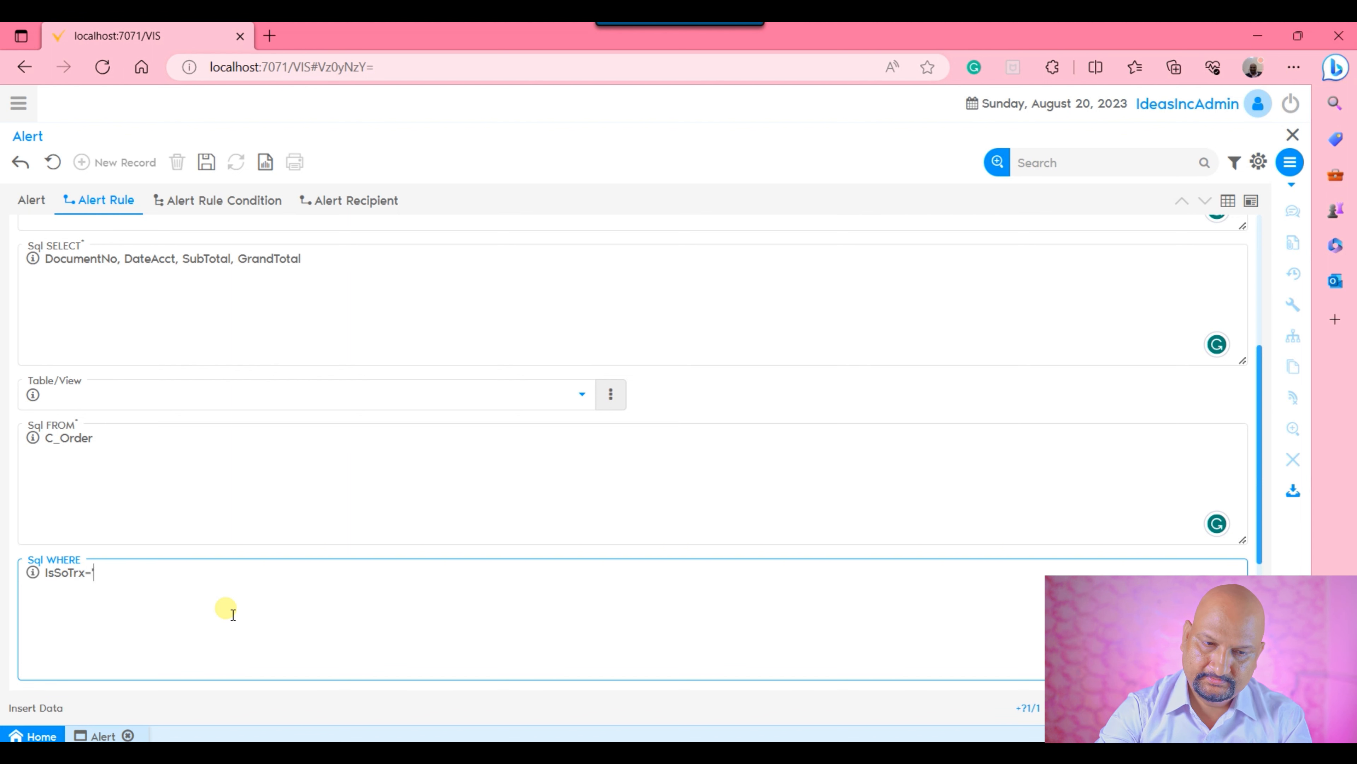
pyautogui.write("'")
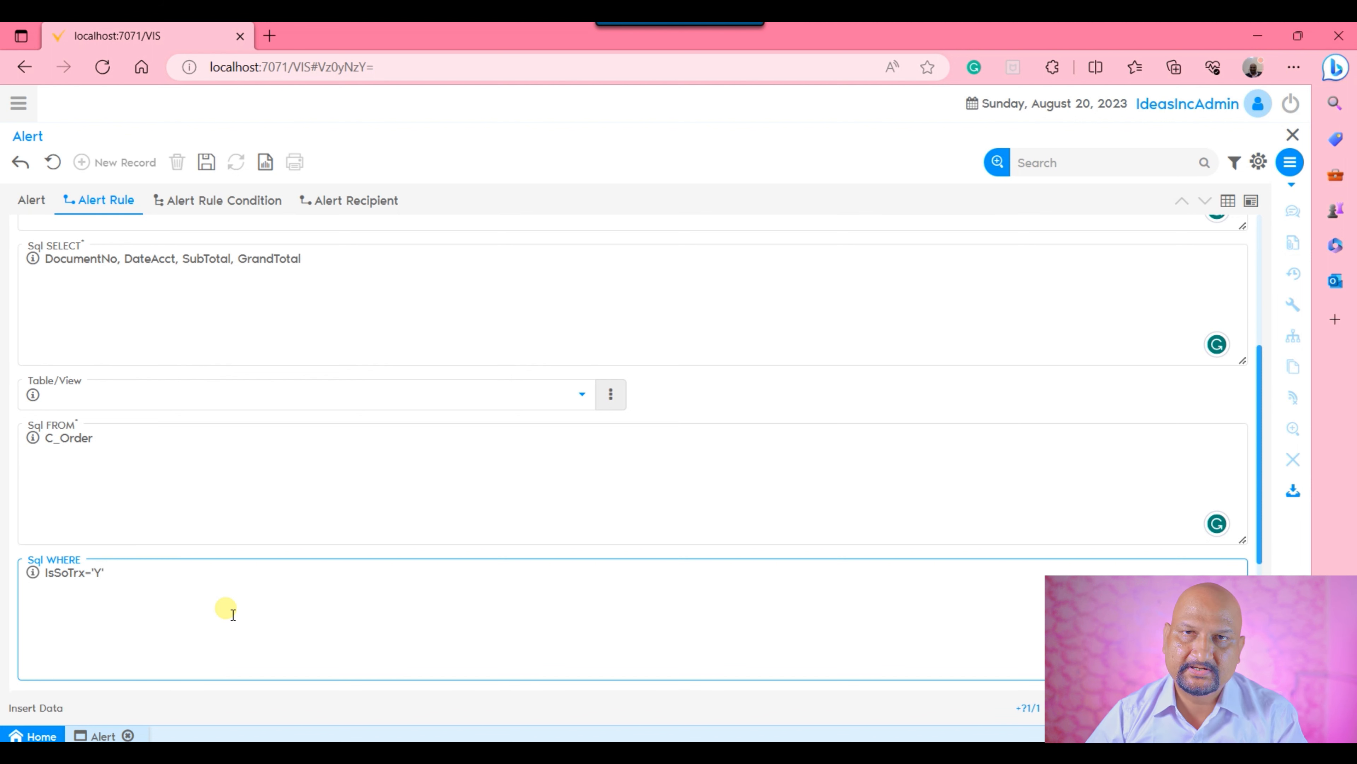
# Examine the alert rule's Other SQL Clause and Post Processing fields and review the columns in its Sql SELECT clause.
pyautogui.scroll(-1, 261, 558)
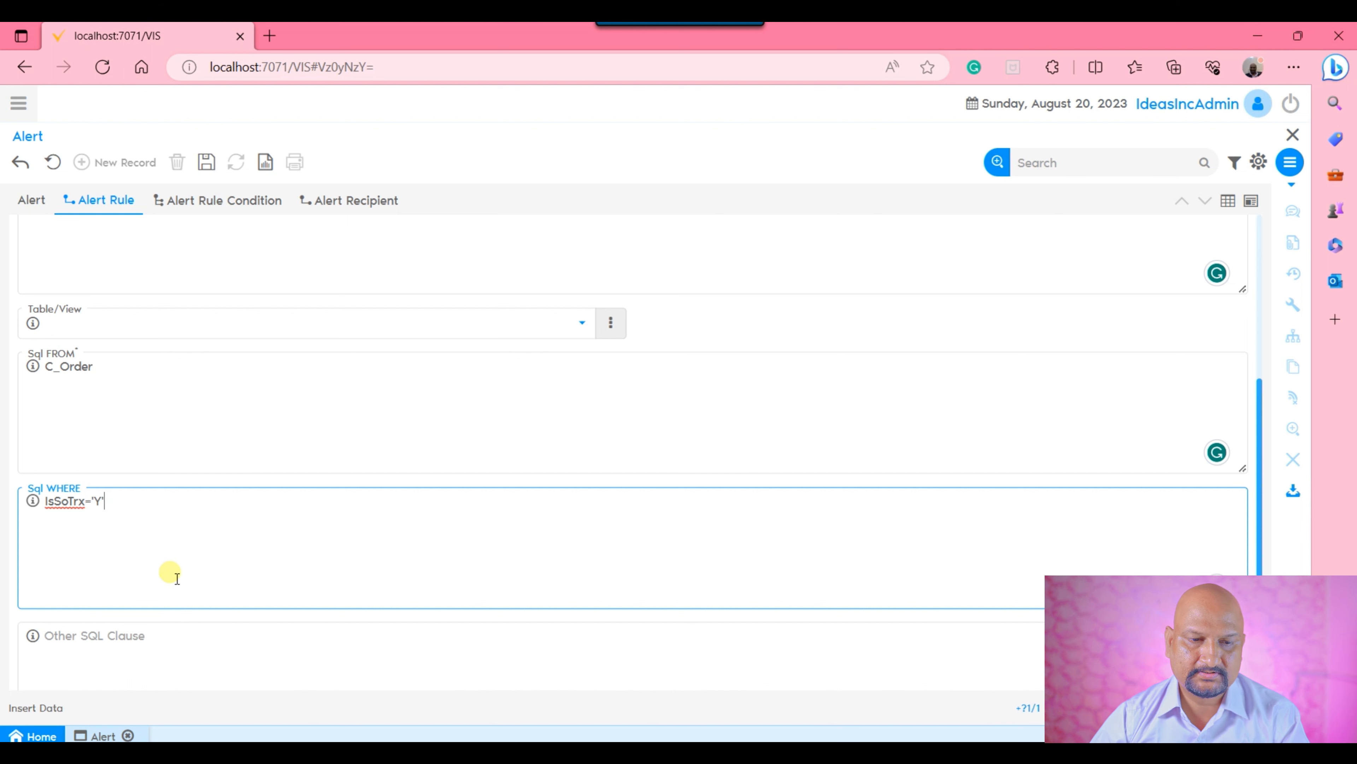
pyautogui.scroll(-4, 272, 524)
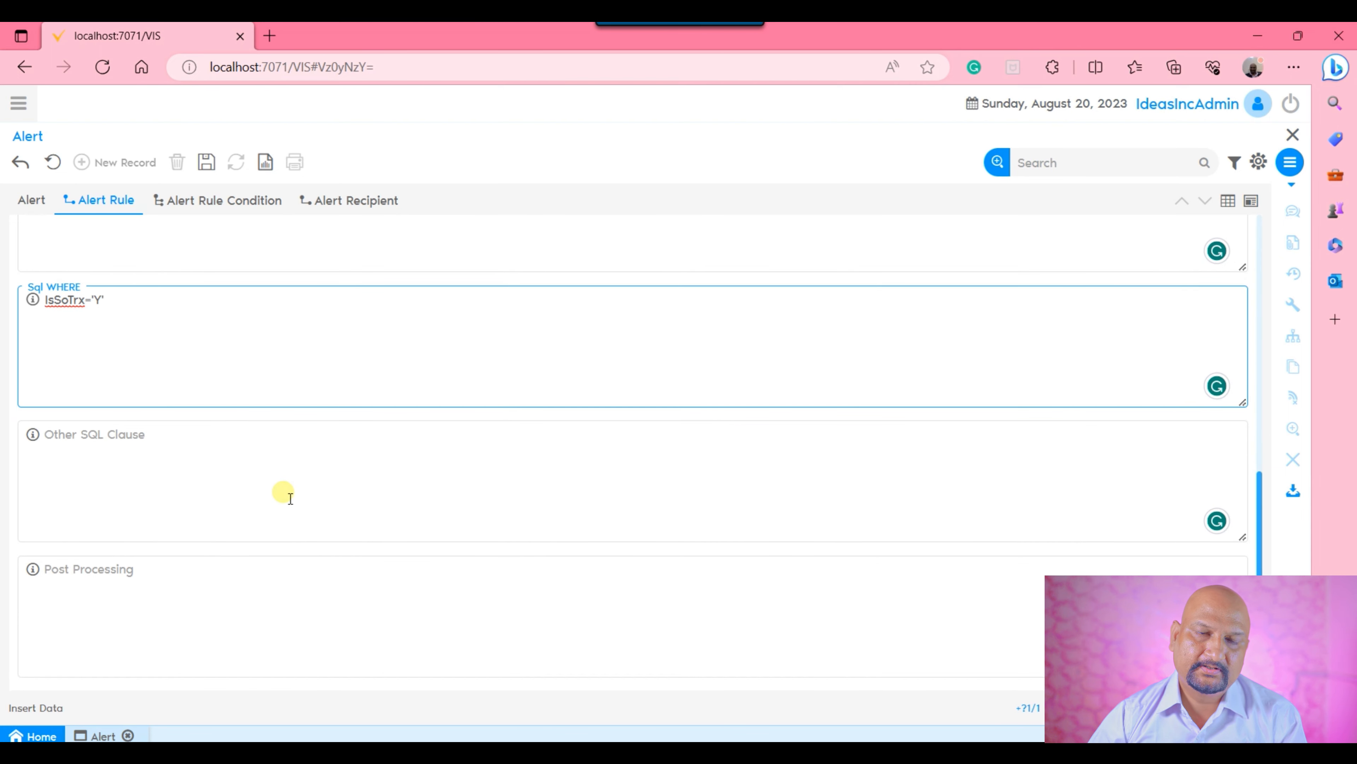
pyautogui.scroll(8, 290, 497)
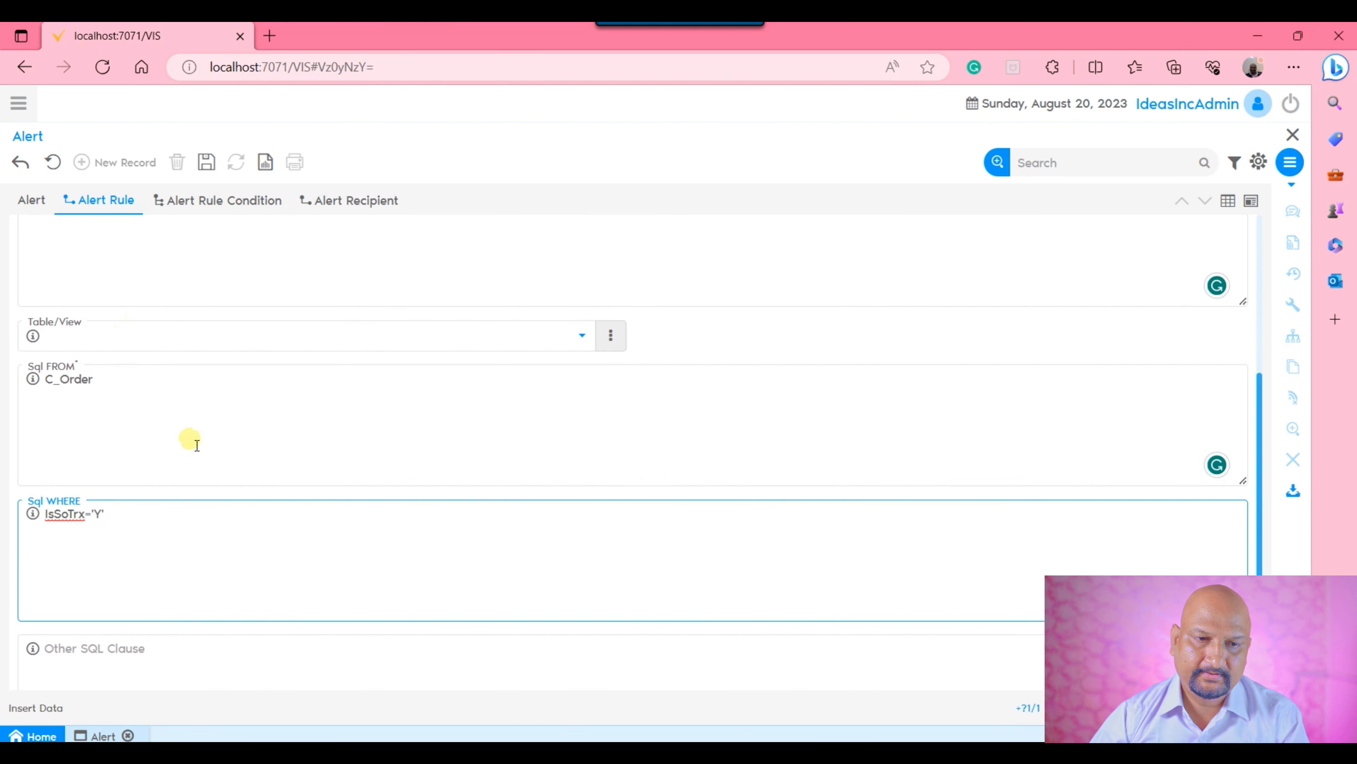
pyautogui.doubleClick(79, 414)
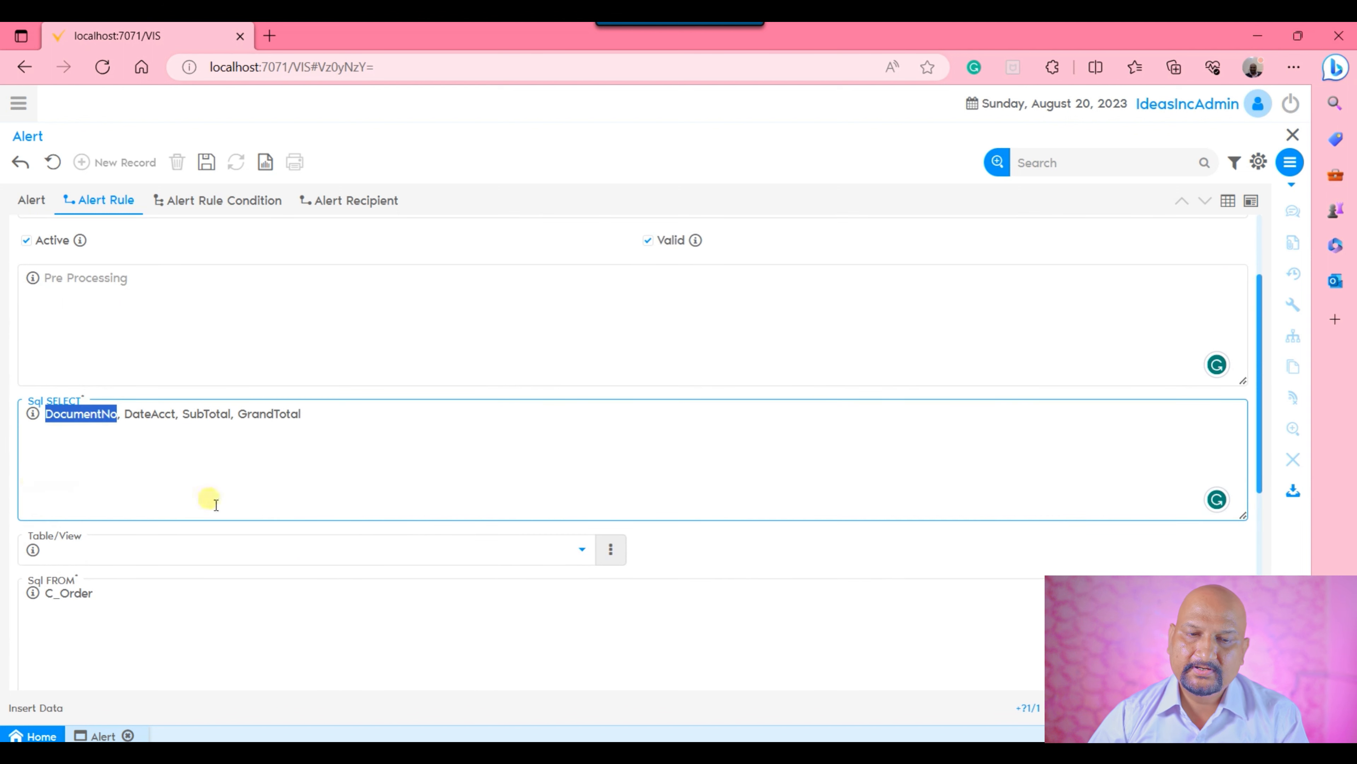
pyautogui.scroll(-6, 290, 455)
pyautogui.scroll(-1, 291, 455)
pyautogui.click(246, 552)
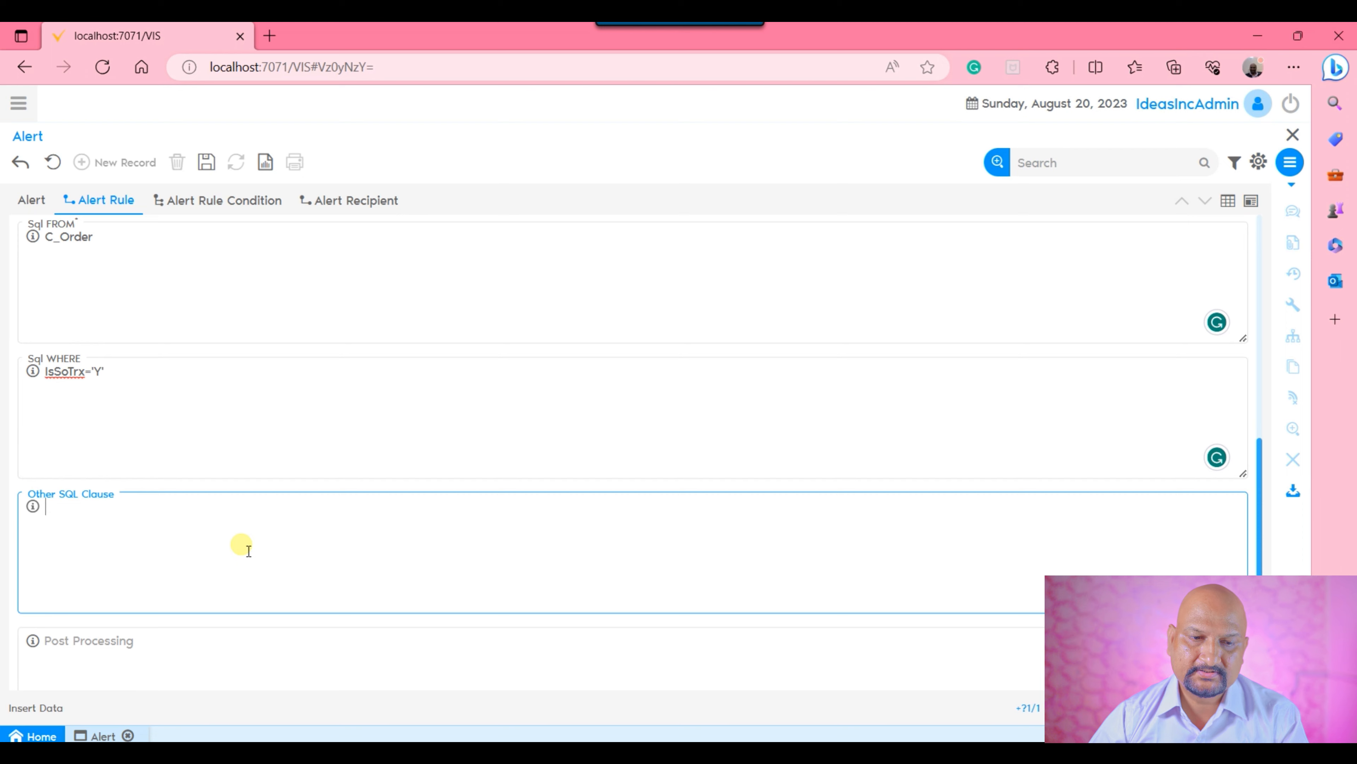
pyautogui.scroll(-2, 249, 551)
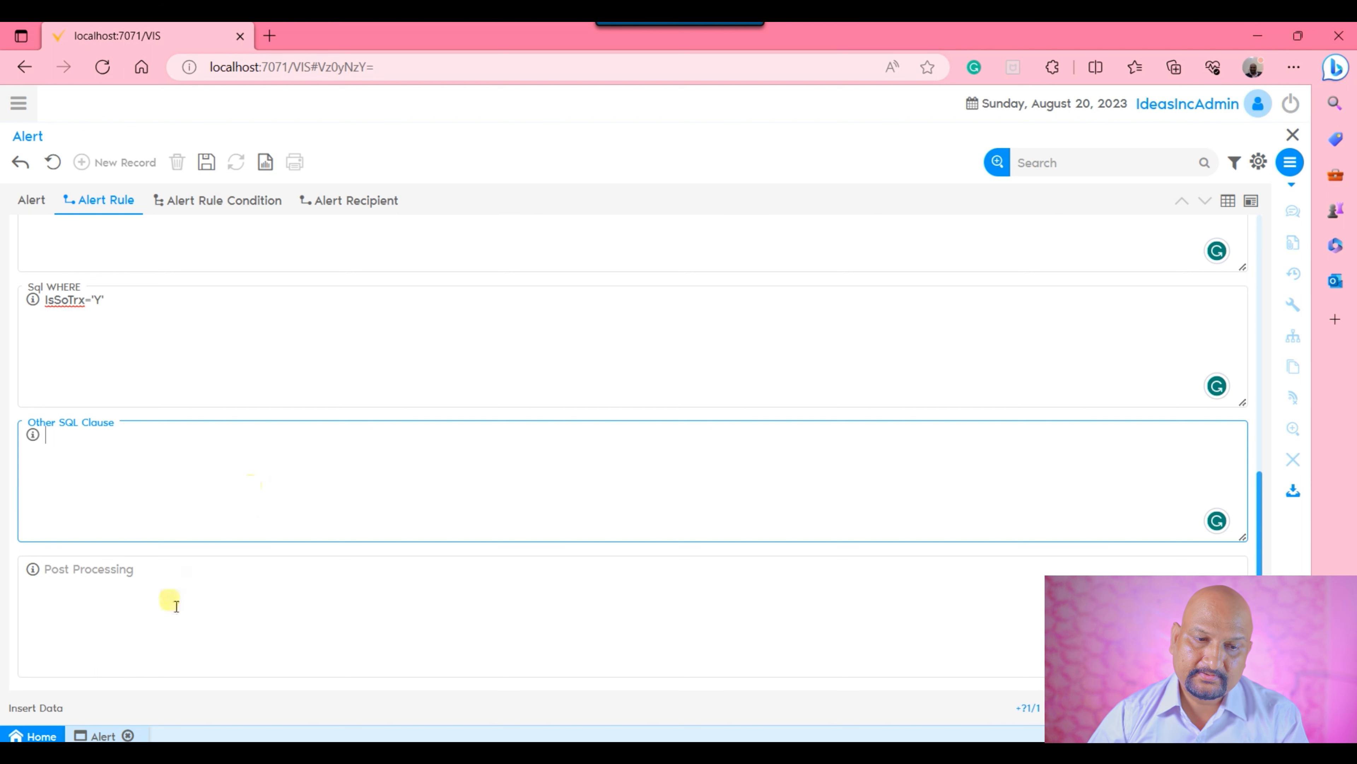
pyautogui.click(143, 618)
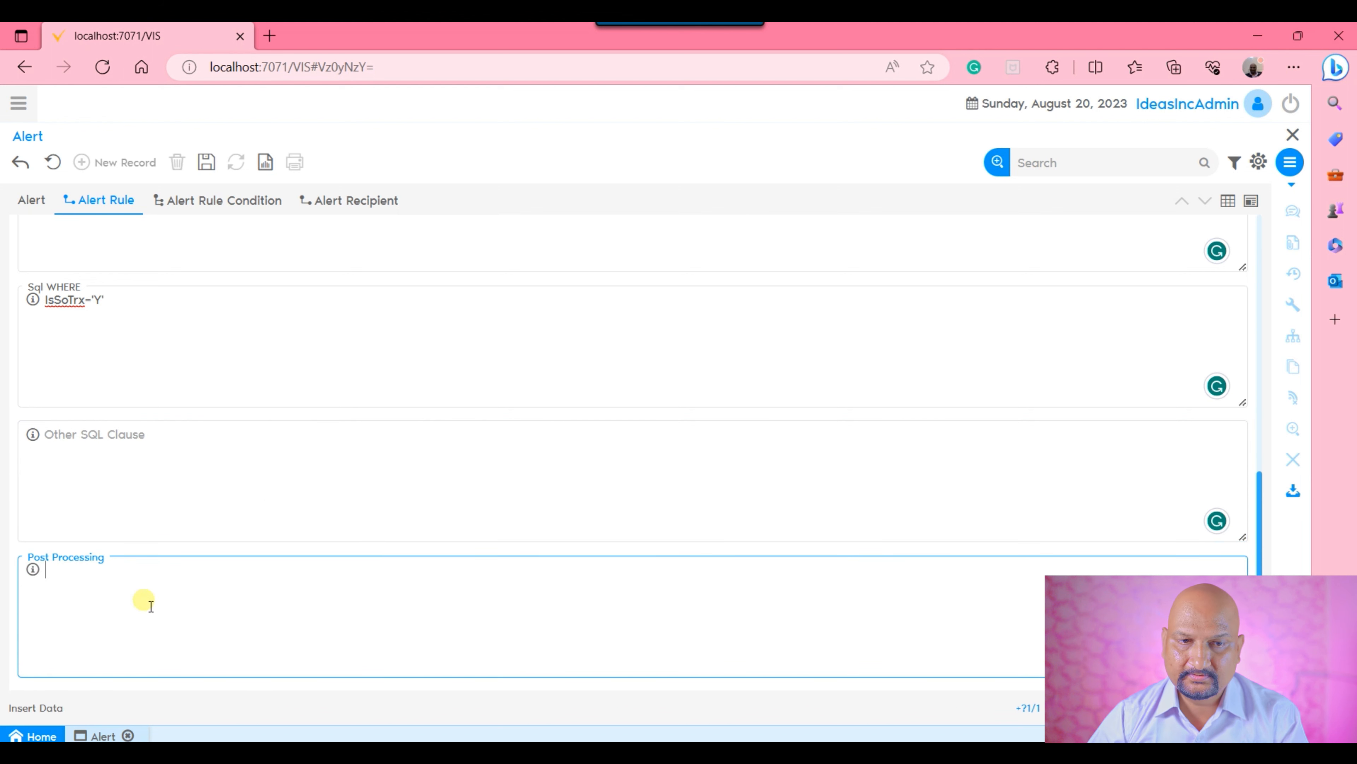
pyautogui.scroll(8, 330, 513)
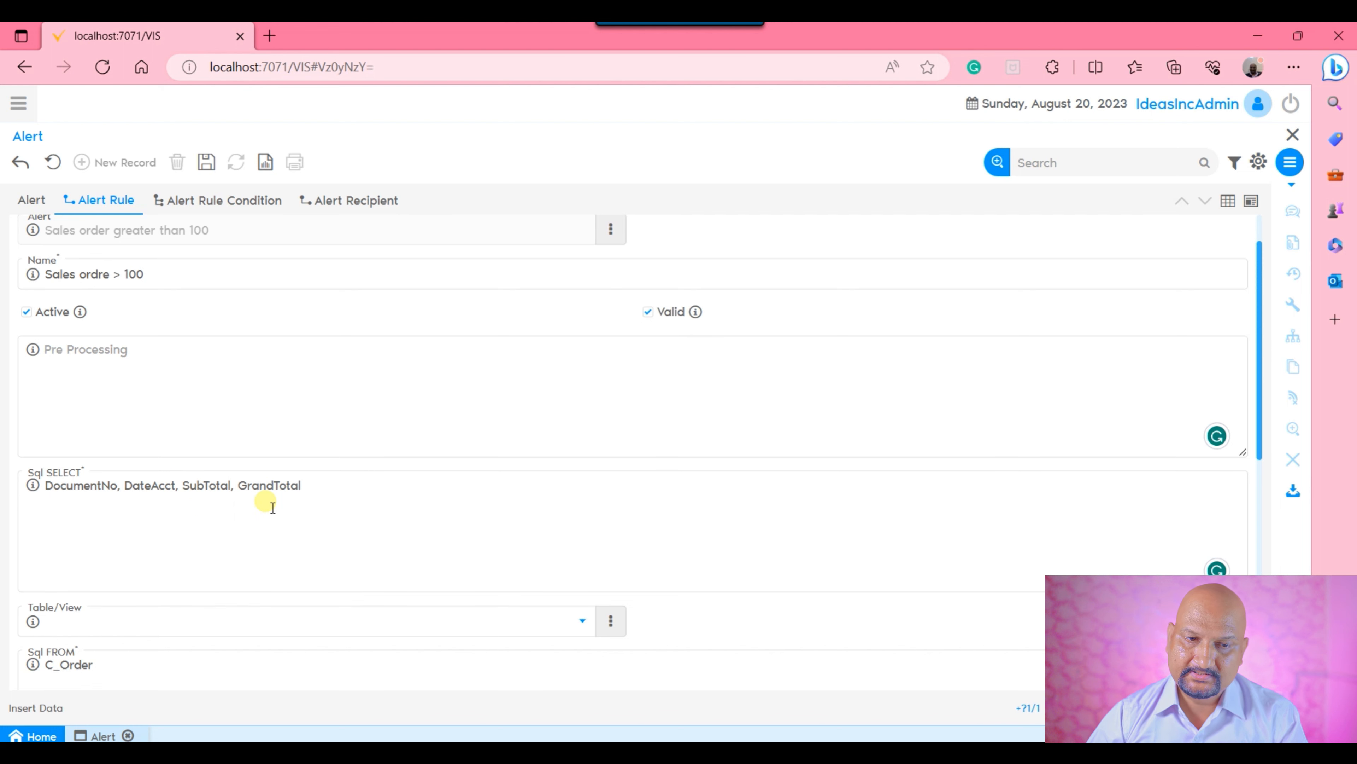
pyautogui.click(144, 494)
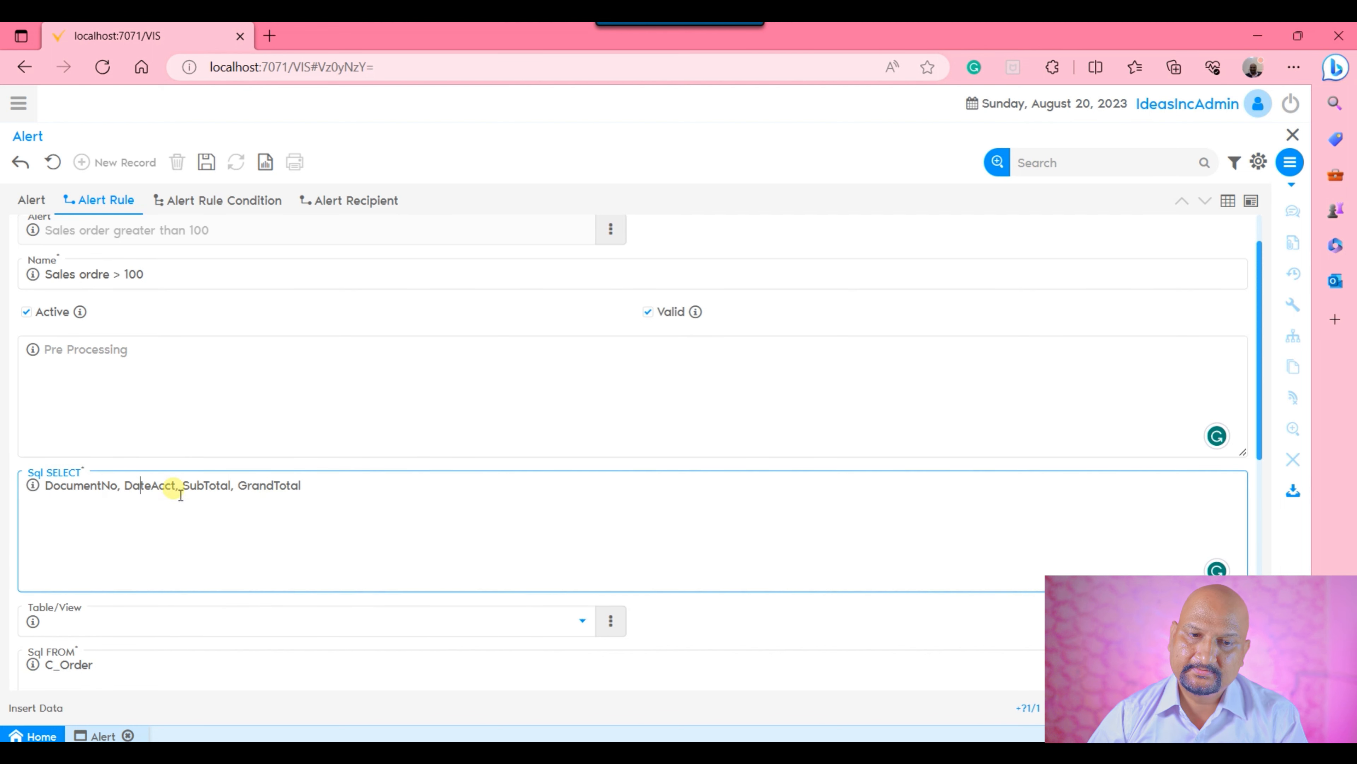
pyautogui.click(219, 494)
pyautogui.click(260, 492)
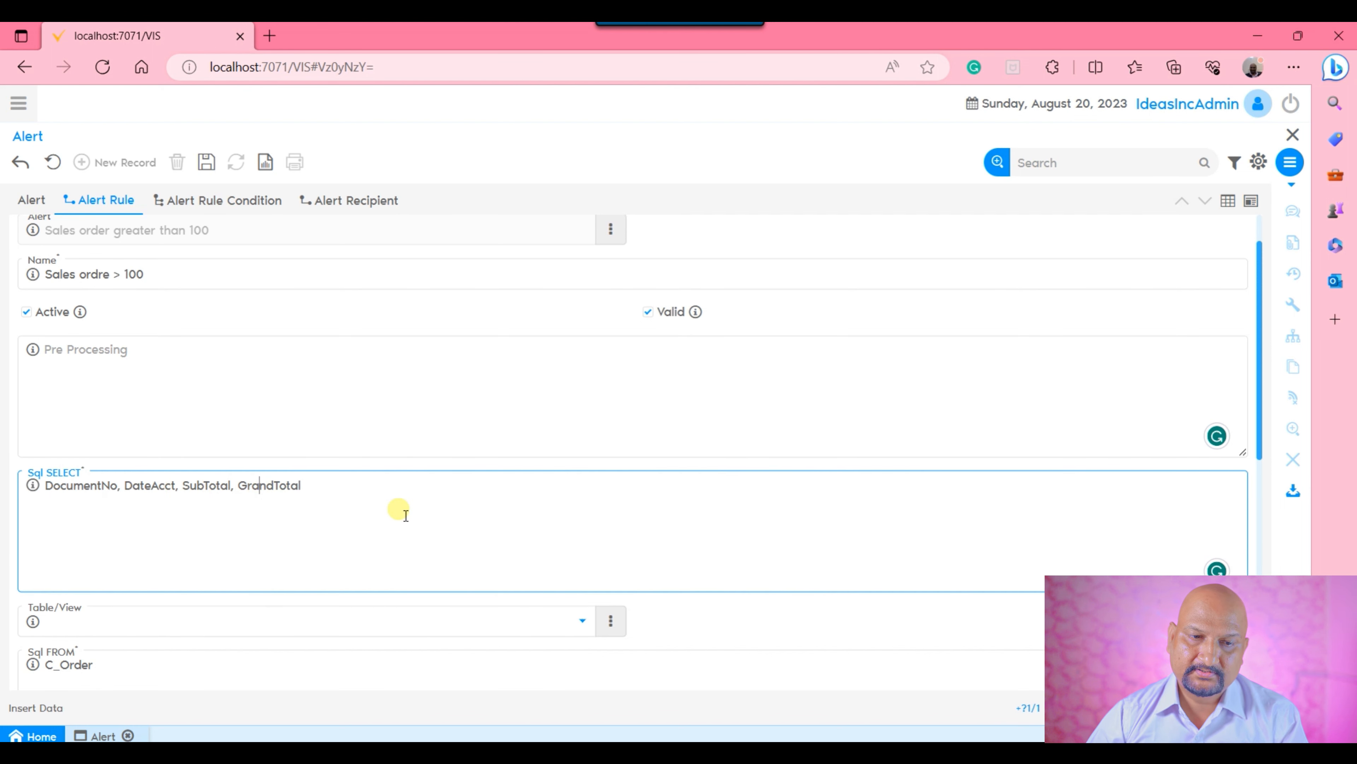
# Extend the Sql WHERE clause with "and GrandTotal>100" and save the alert rule.
pyautogui.scroll(-3, 397, 509)
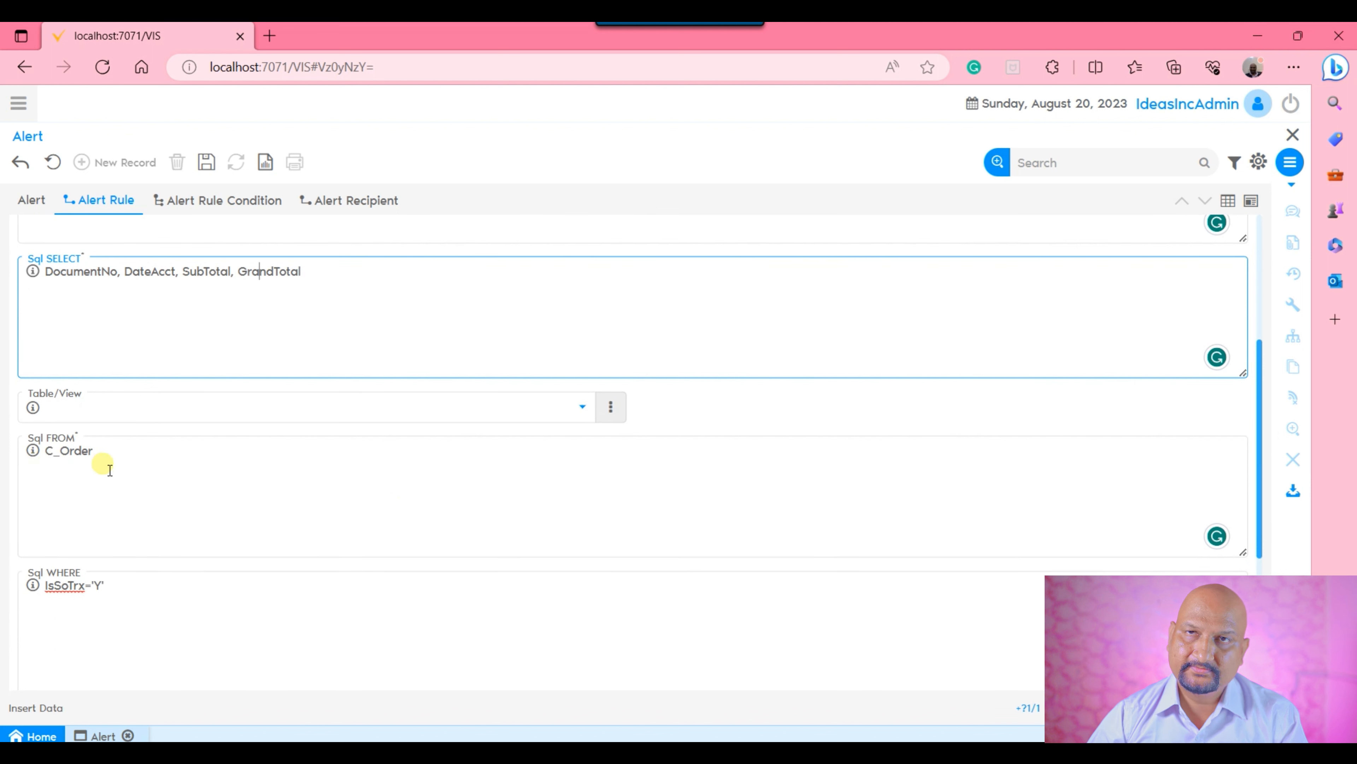
pyautogui.click(137, 595)
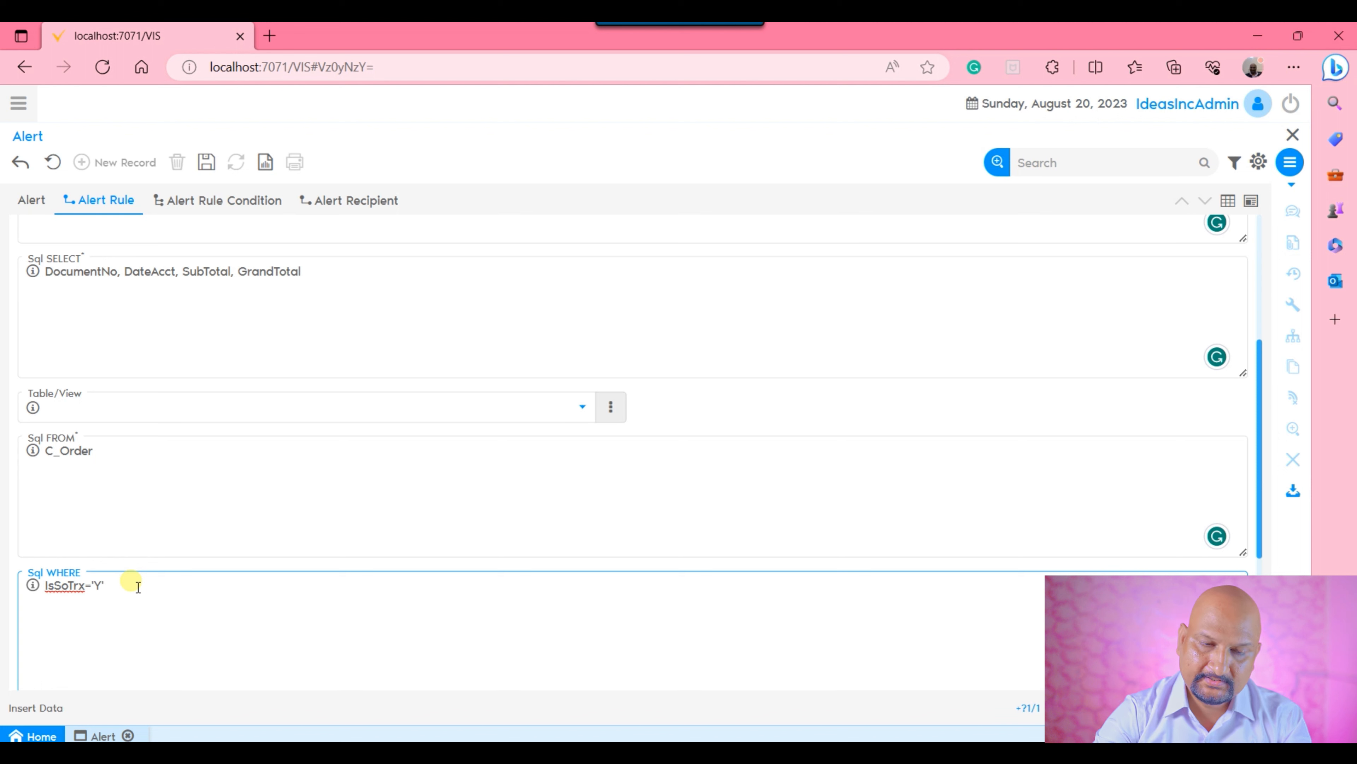
pyautogui.write('and GrandTotal')
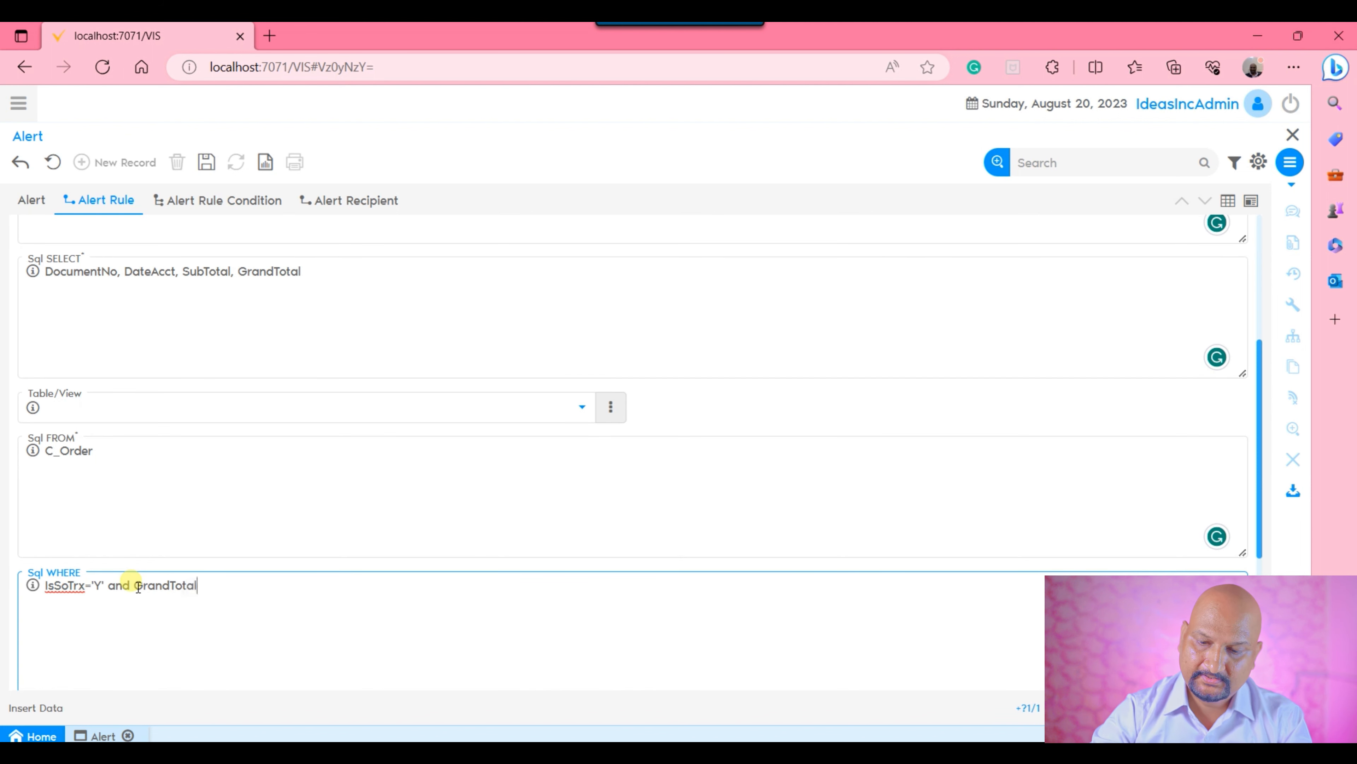
pyautogui.write('100')
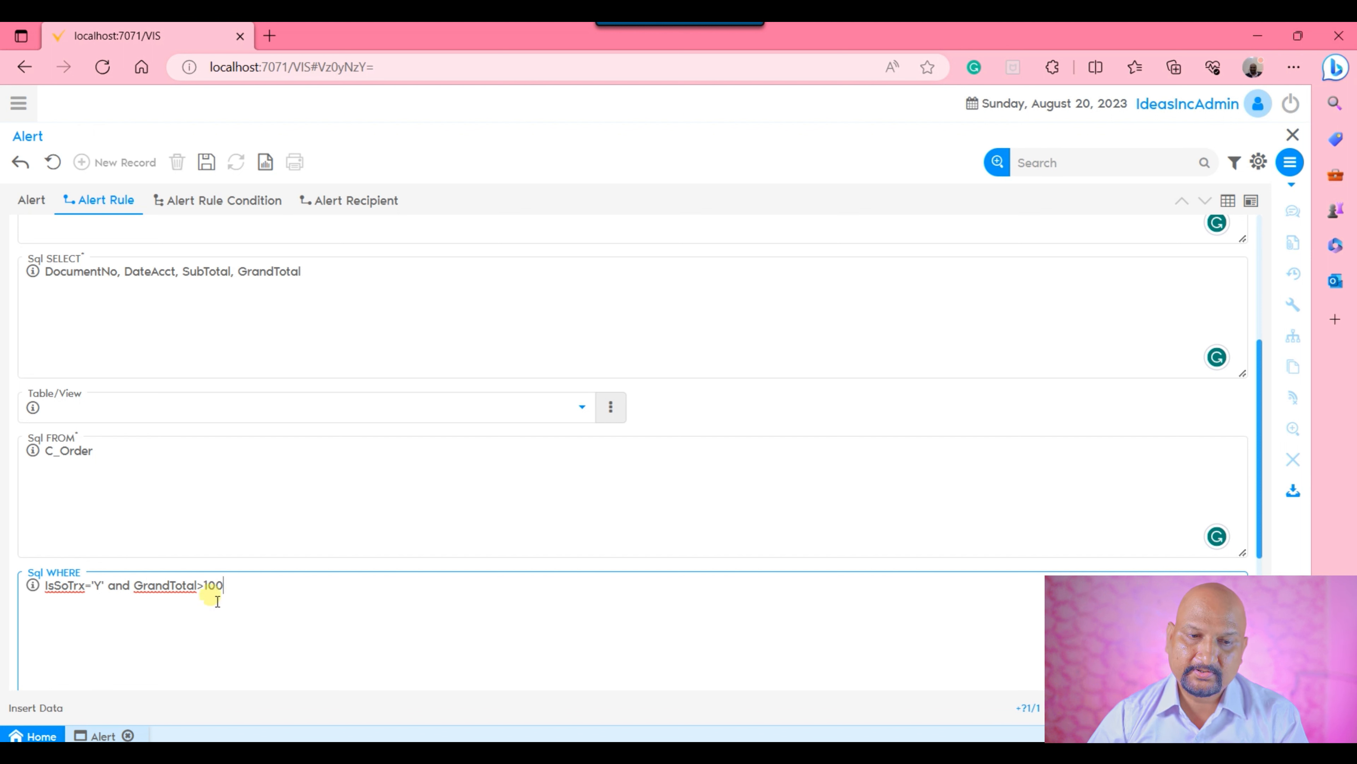
pyautogui.moveTo(134, 589); pyautogui.dragTo(236, 594)
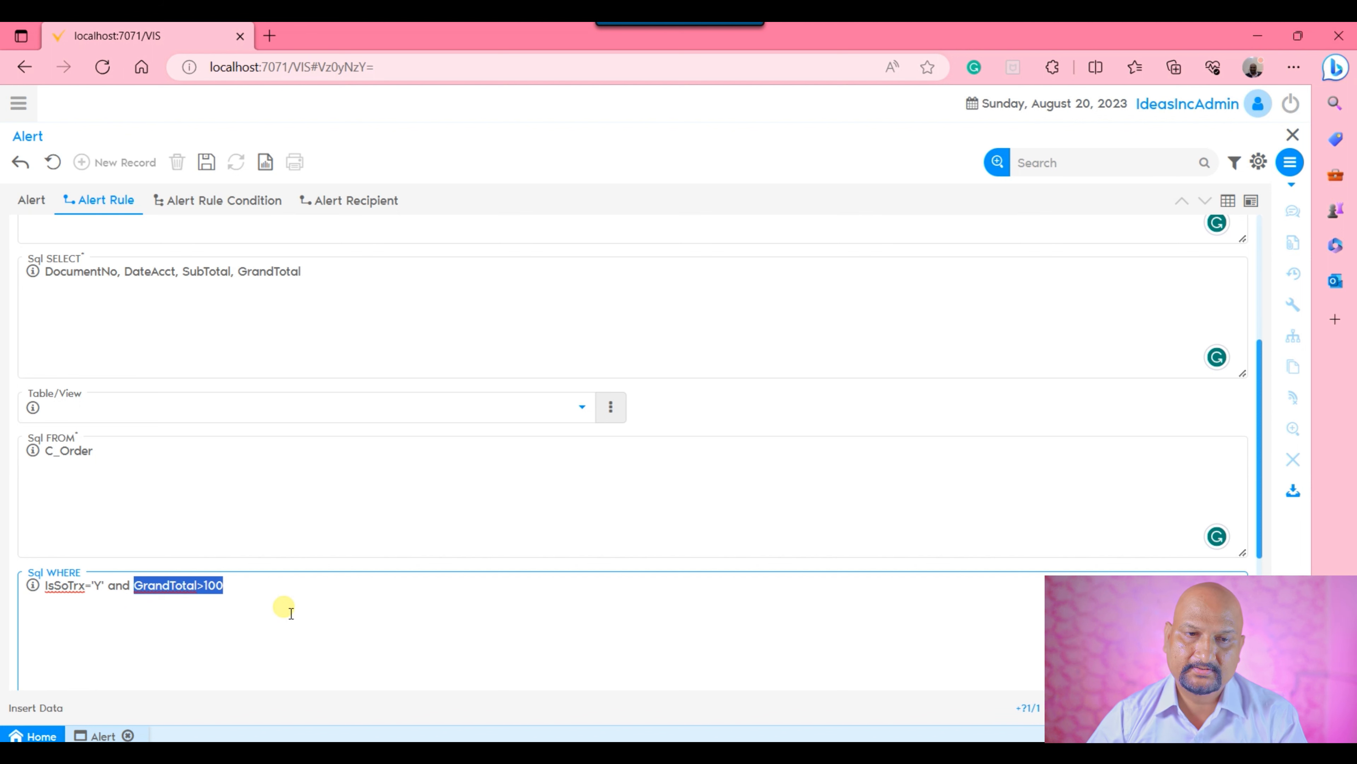
pyautogui.click(209, 164)
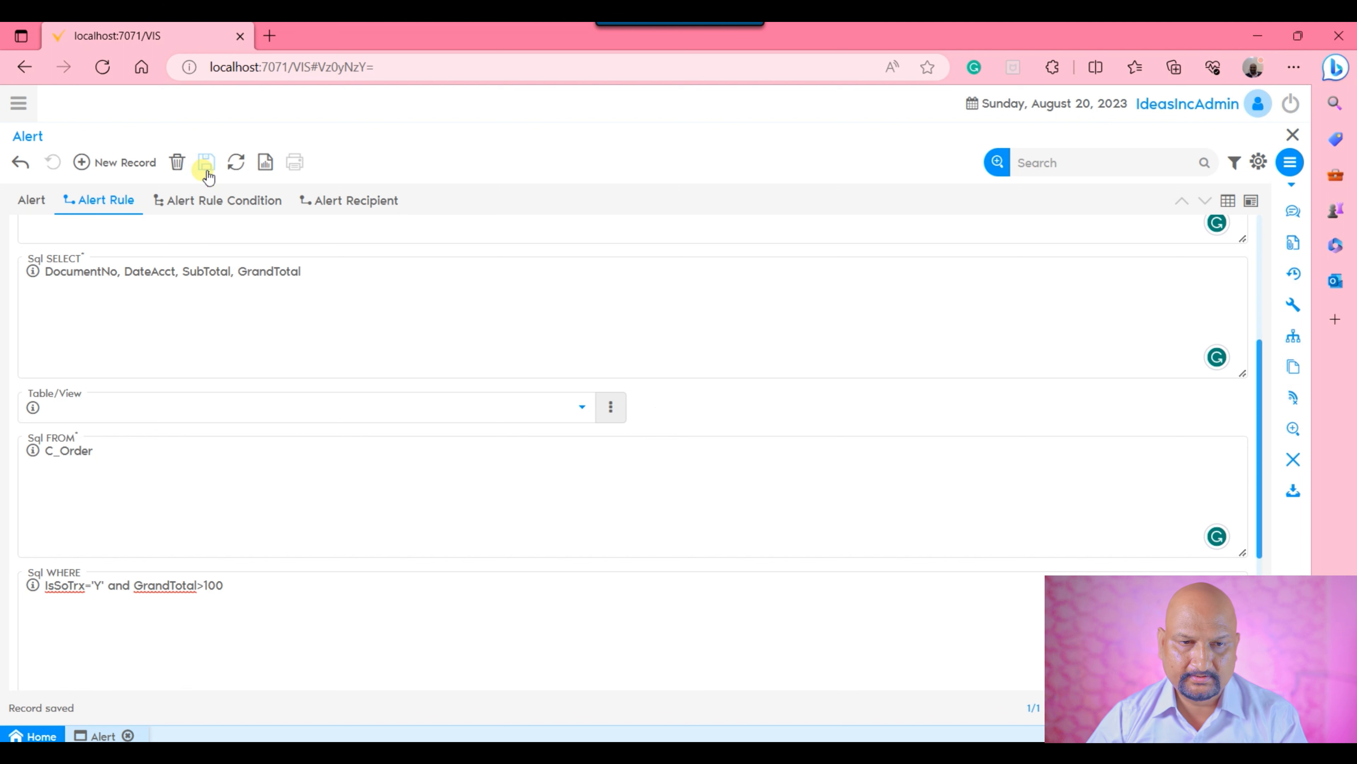
pyautogui.scroll(5, 413, 505)
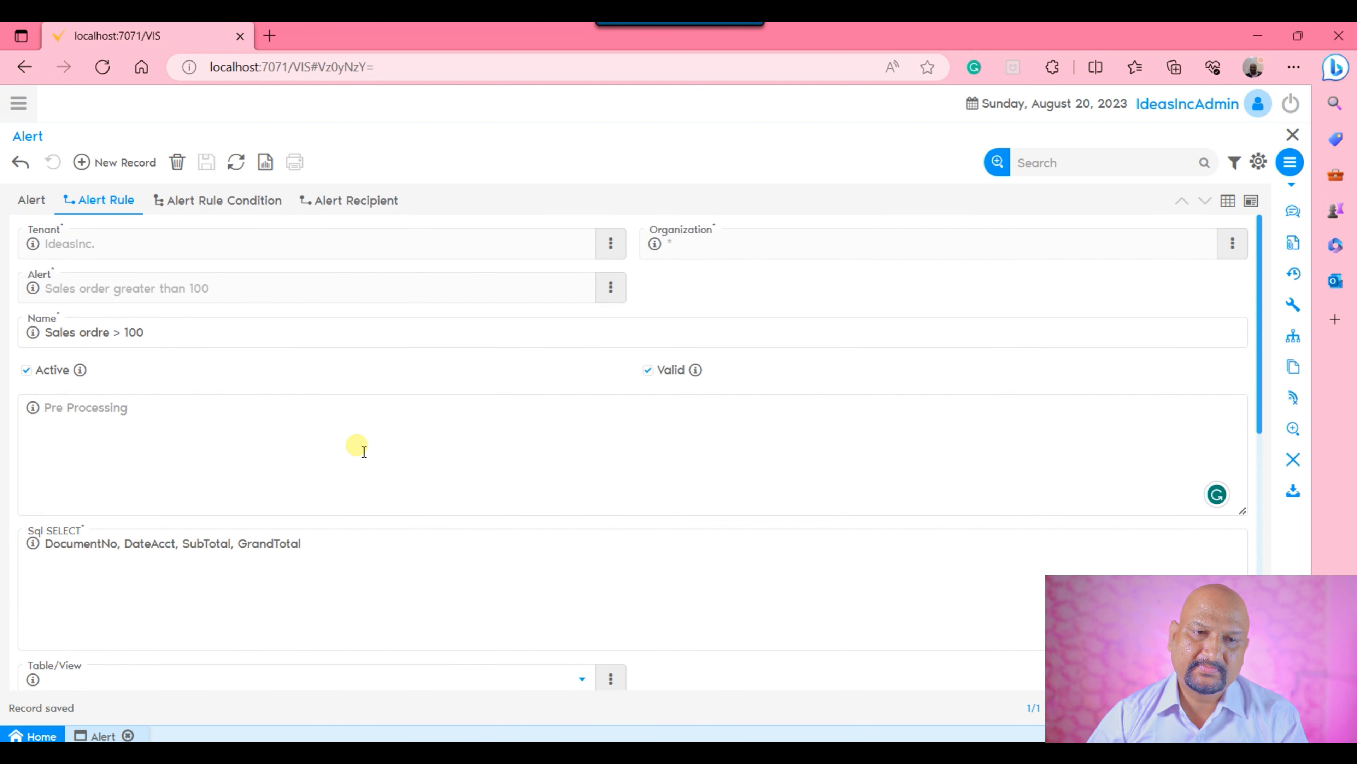
pyautogui.click(262, 200)
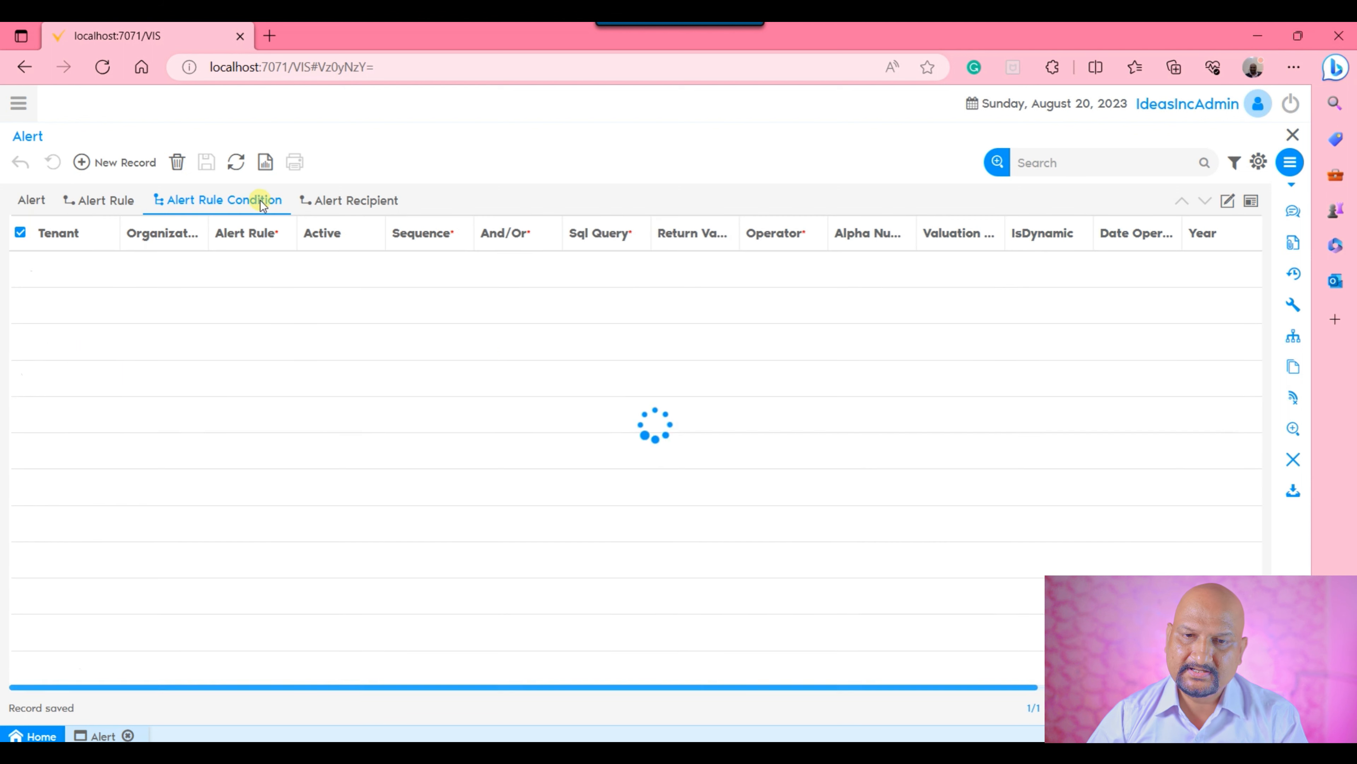
pyautogui.click(1229, 201)
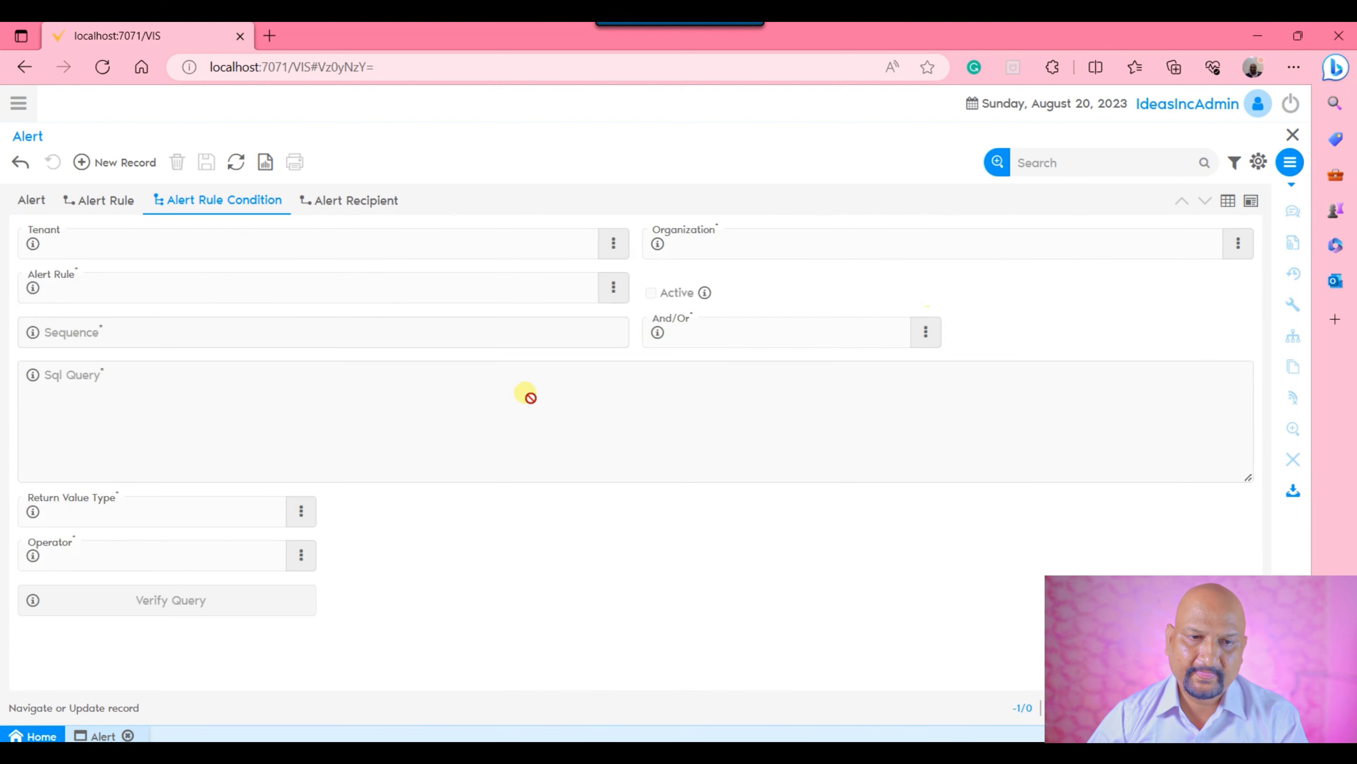
pyautogui.click(123, 163)
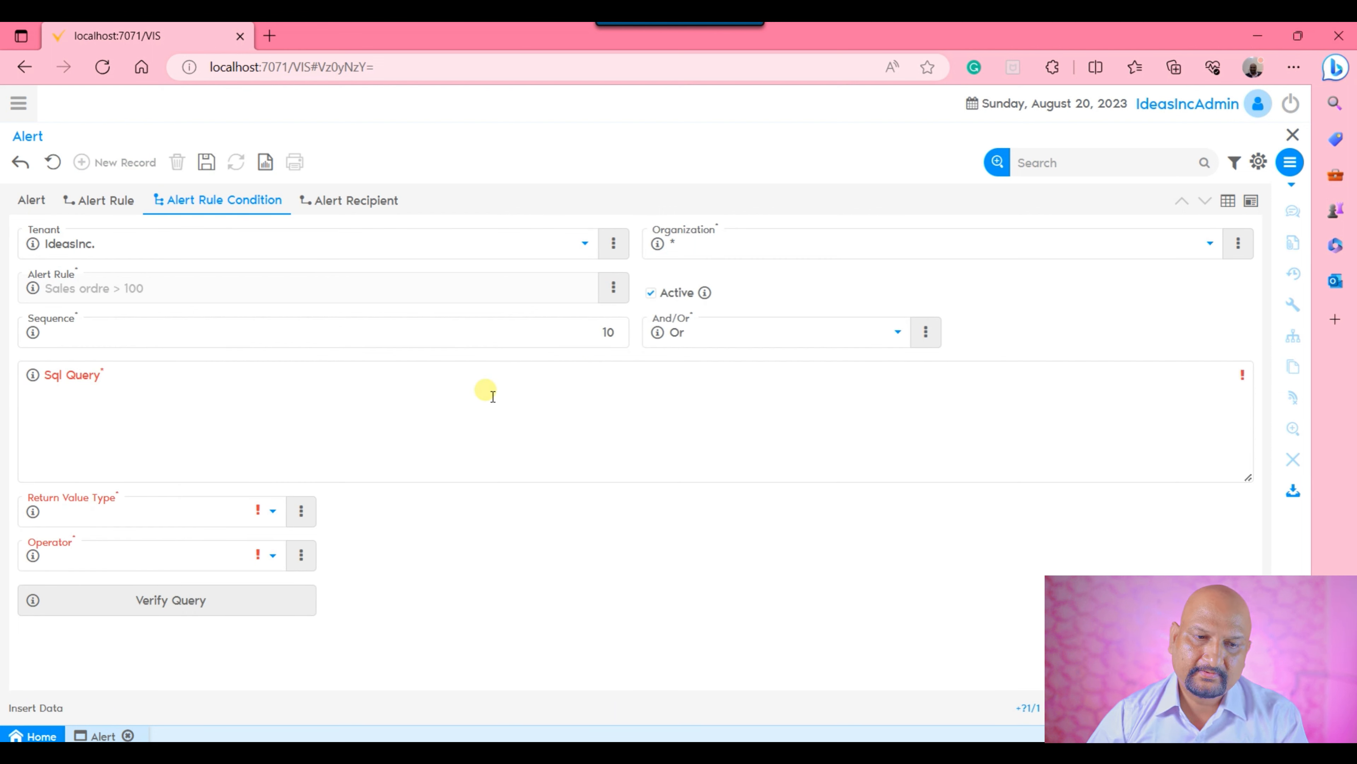
pyautogui.click(199, 514)
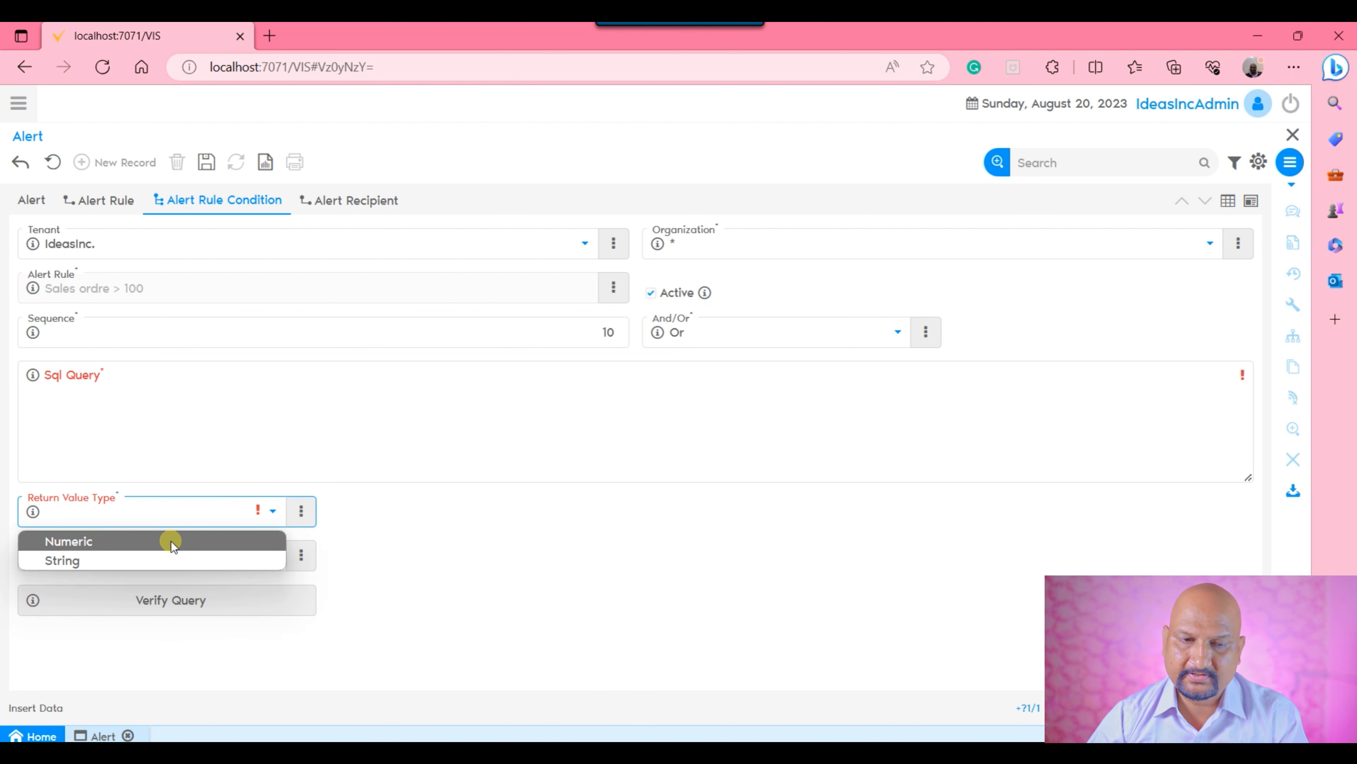
pyautogui.click(439, 546)
pyautogui.click(229, 554)
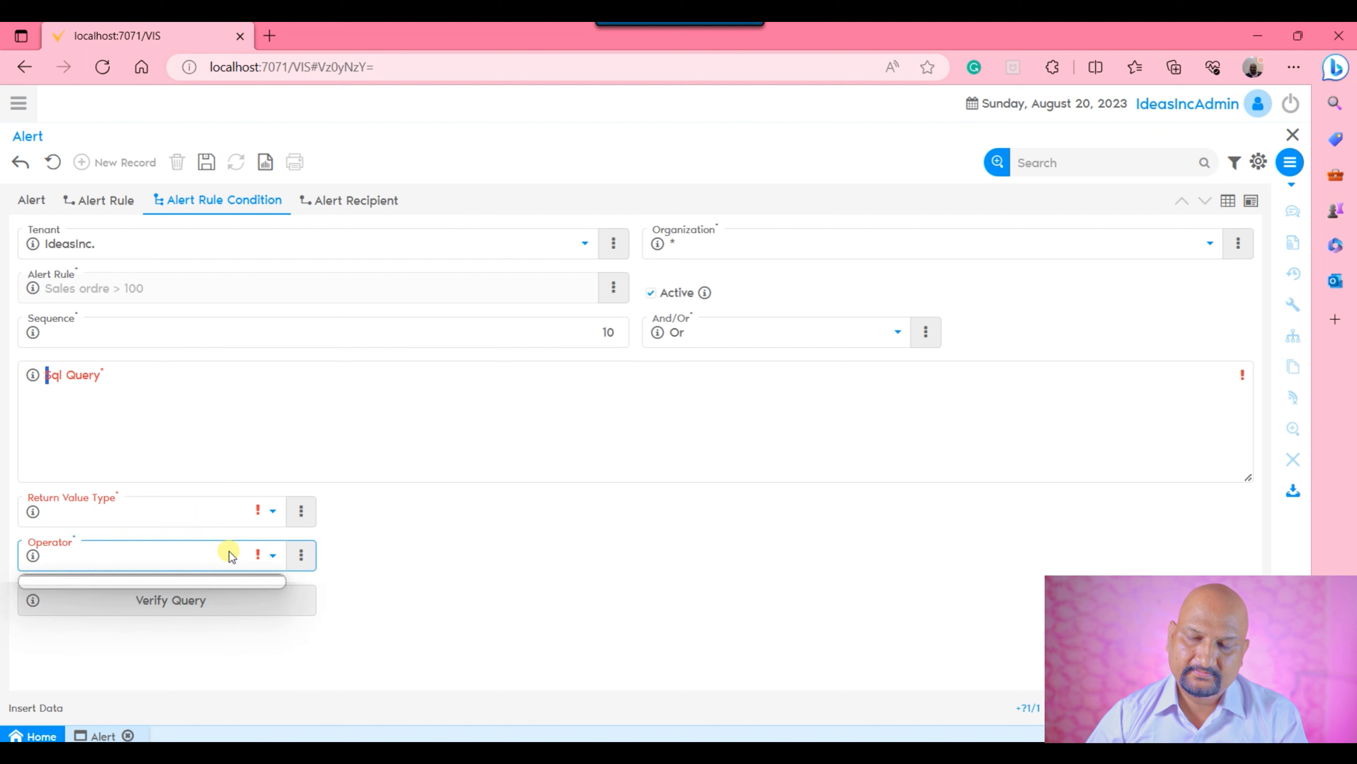
pyautogui.click(396, 550)
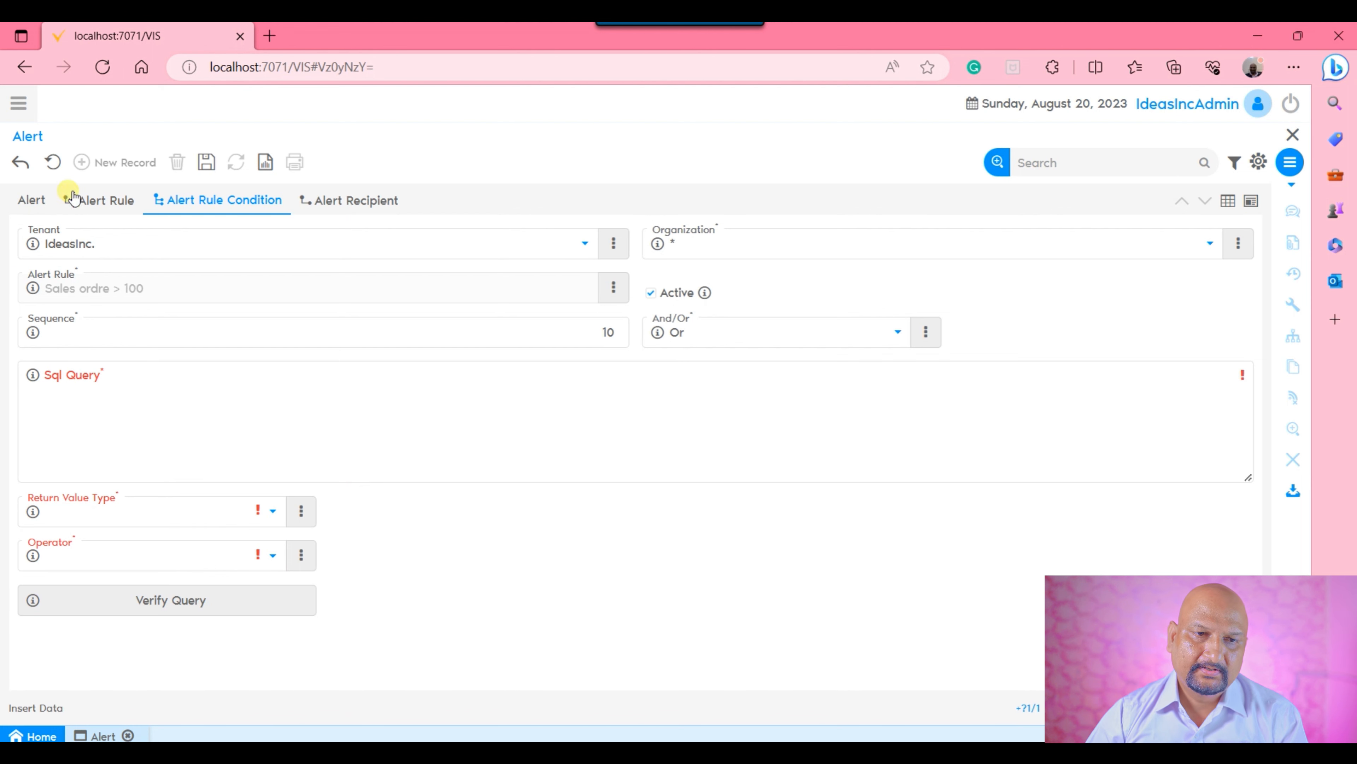
pyautogui.click(53, 162)
# Add an alert recipient record with user IdeasIncAdmin, clear its Role, and save it.
pyautogui.click(394, 203)
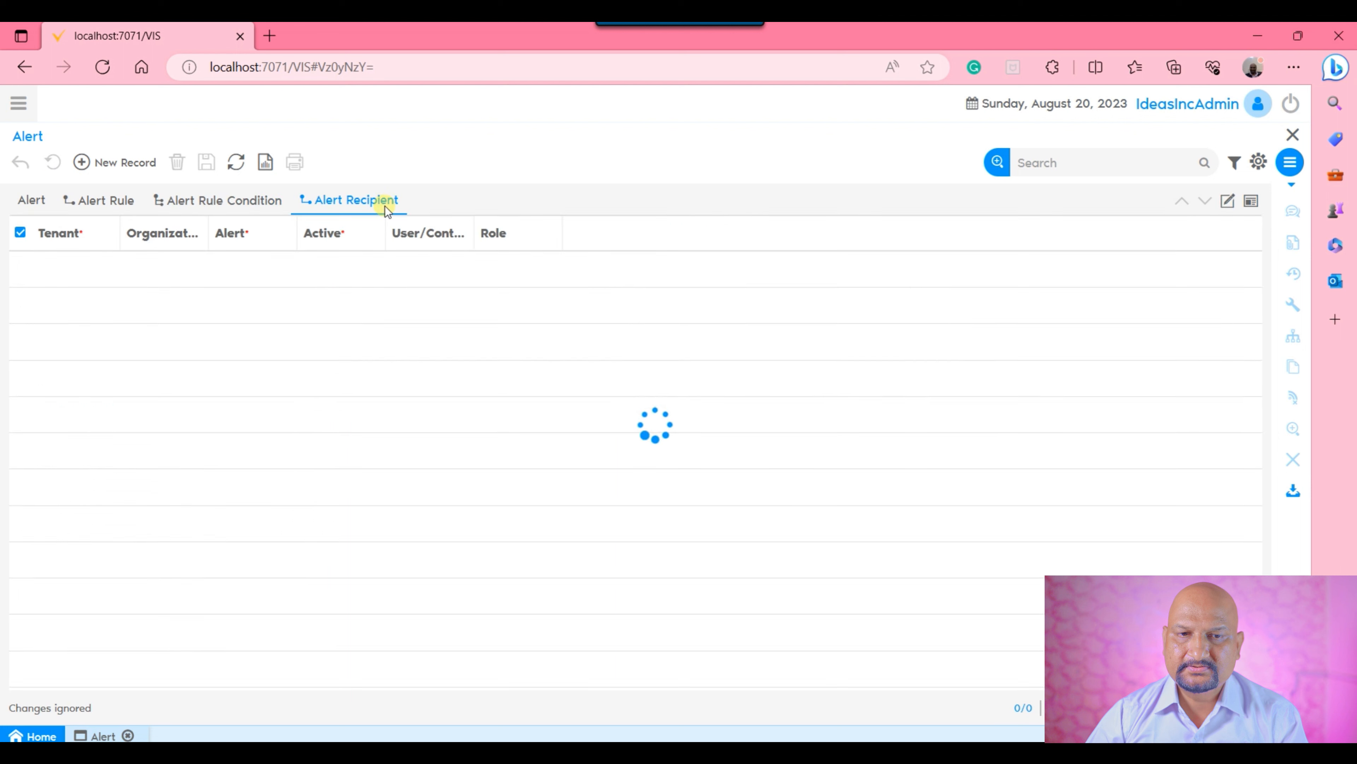
pyautogui.click(1227, 201)
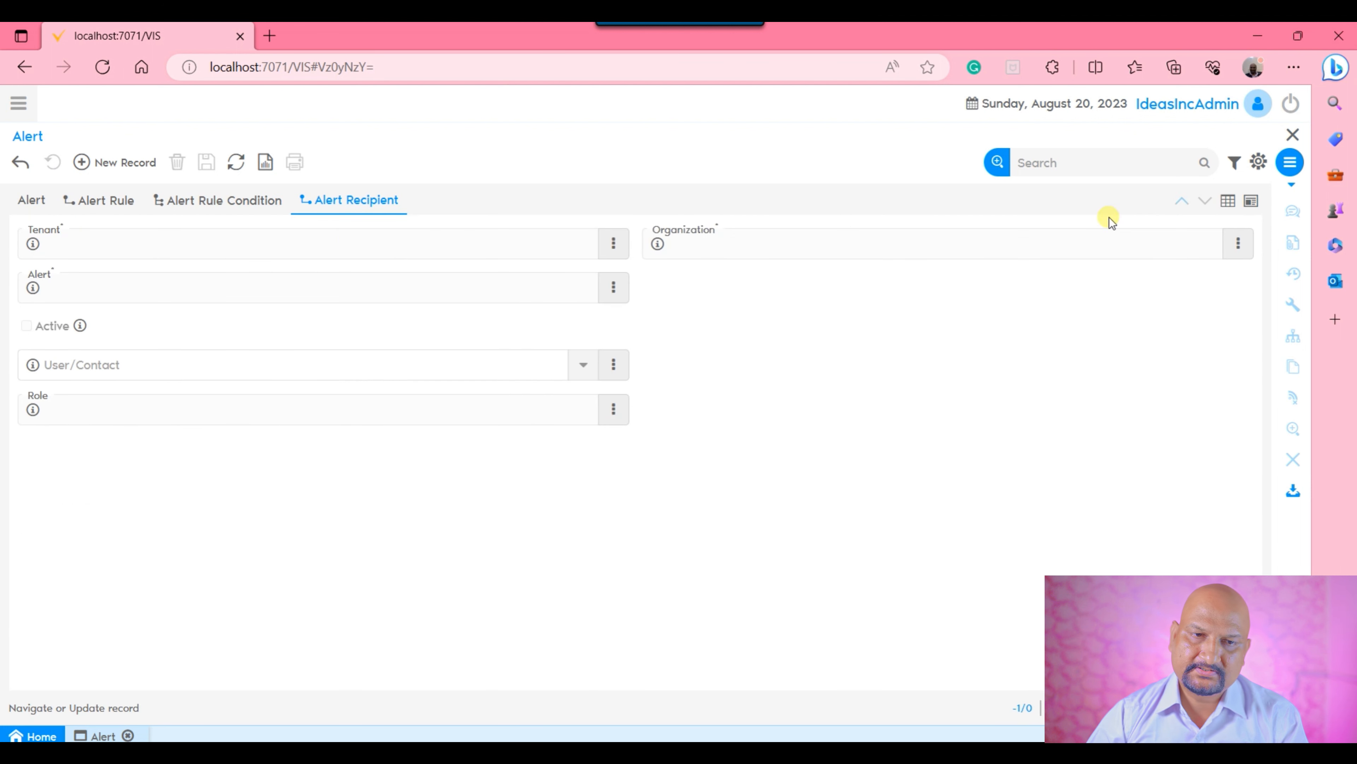
pyautogui.click(115, 162)
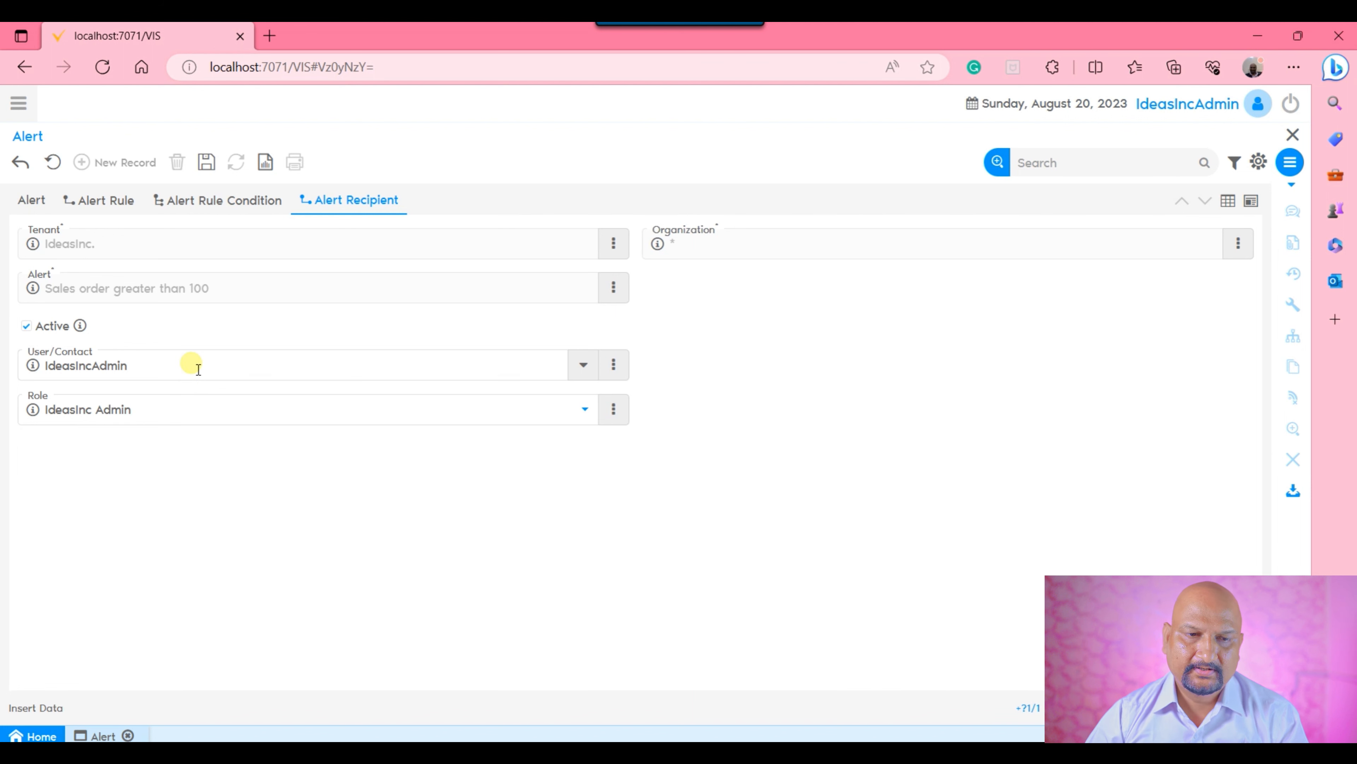
pyautogui.click(184, 414)
pyautogui.click(167, 437)
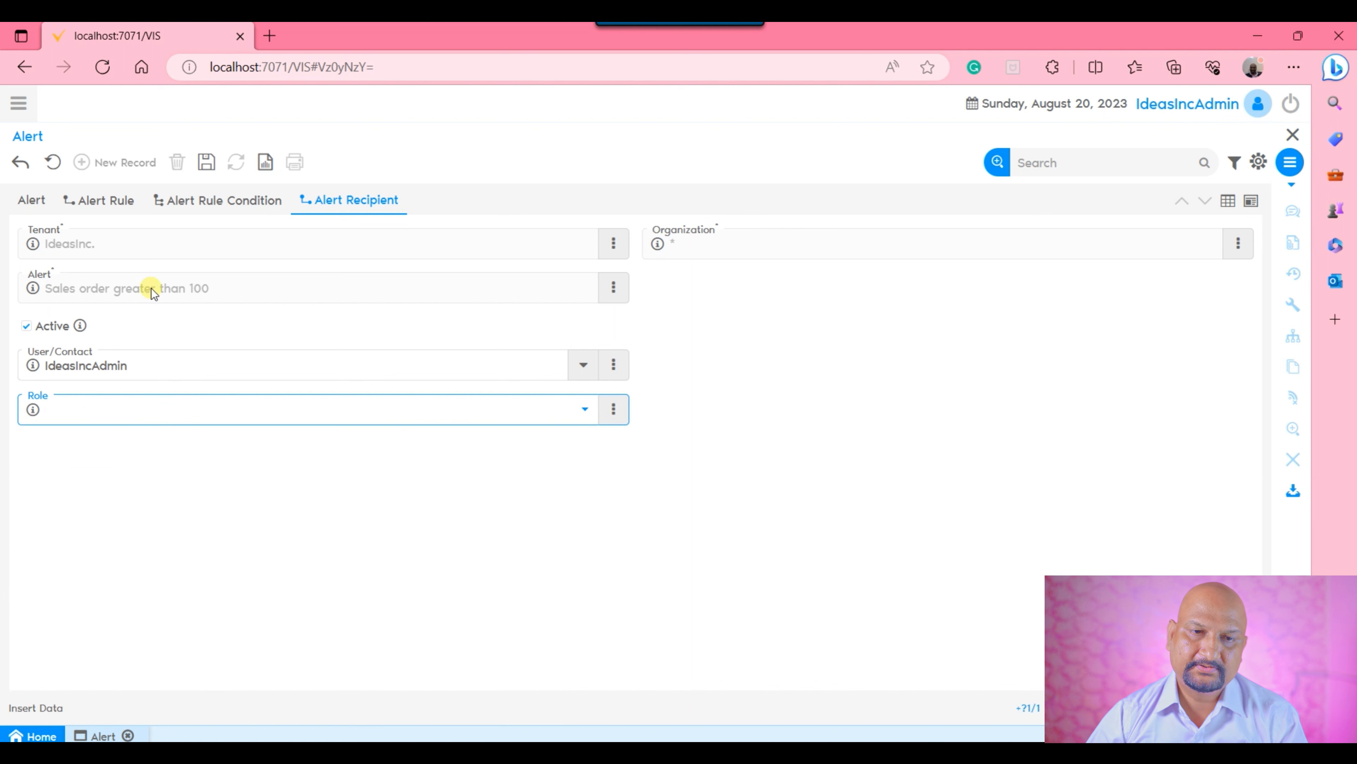
pyautogui.click(207, 162)
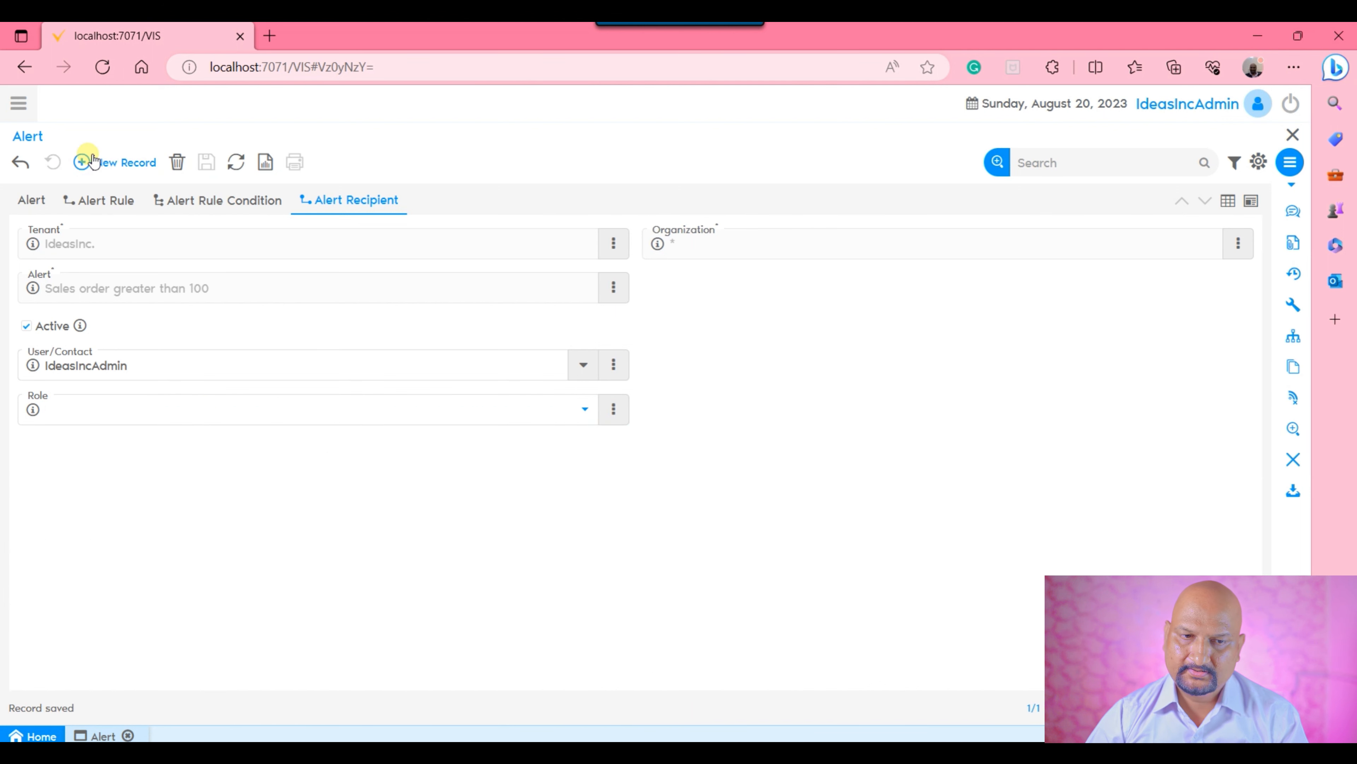
# Add a second alert recipient with role IdeasInc Admin, clear its User/Contact, and save it.
pyautogui.click(84, 162)
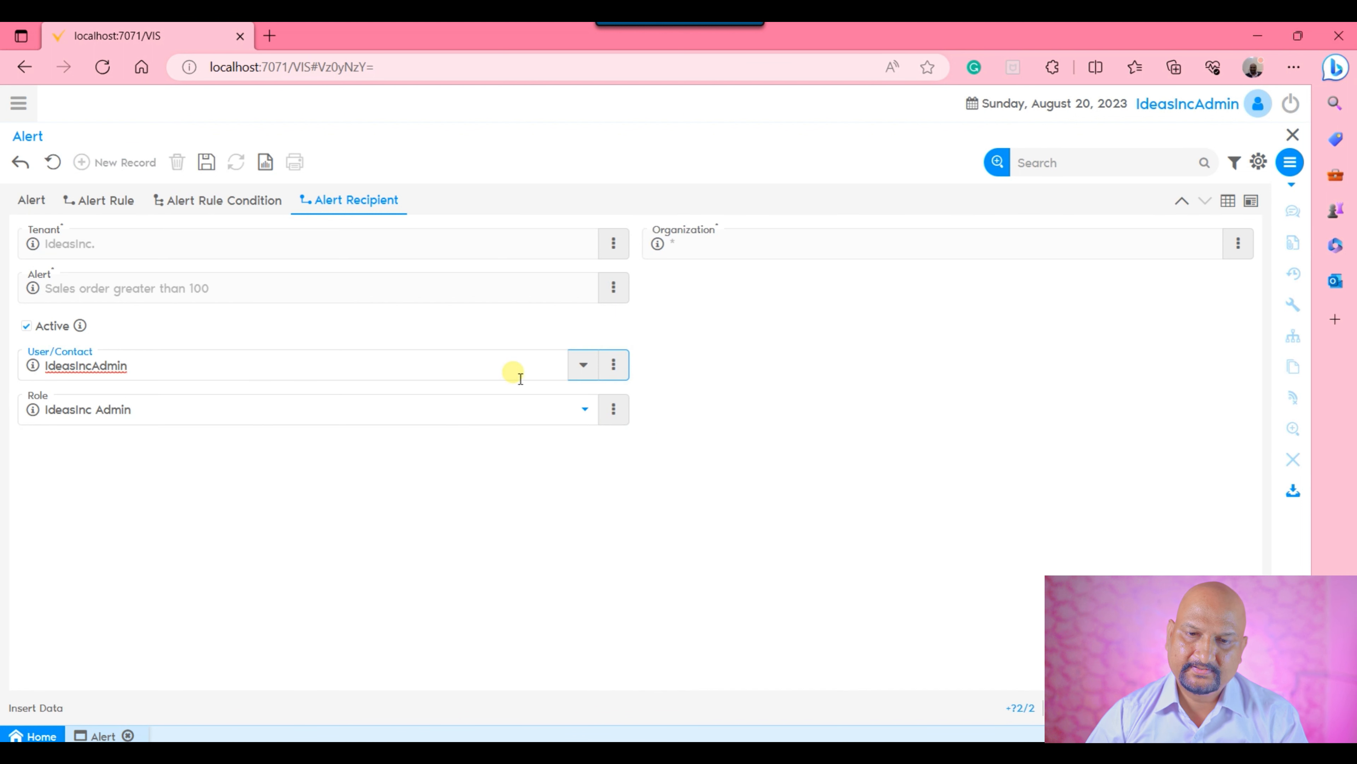
pyautogui.click(612, 371)
pyautogui.click(631, 498)
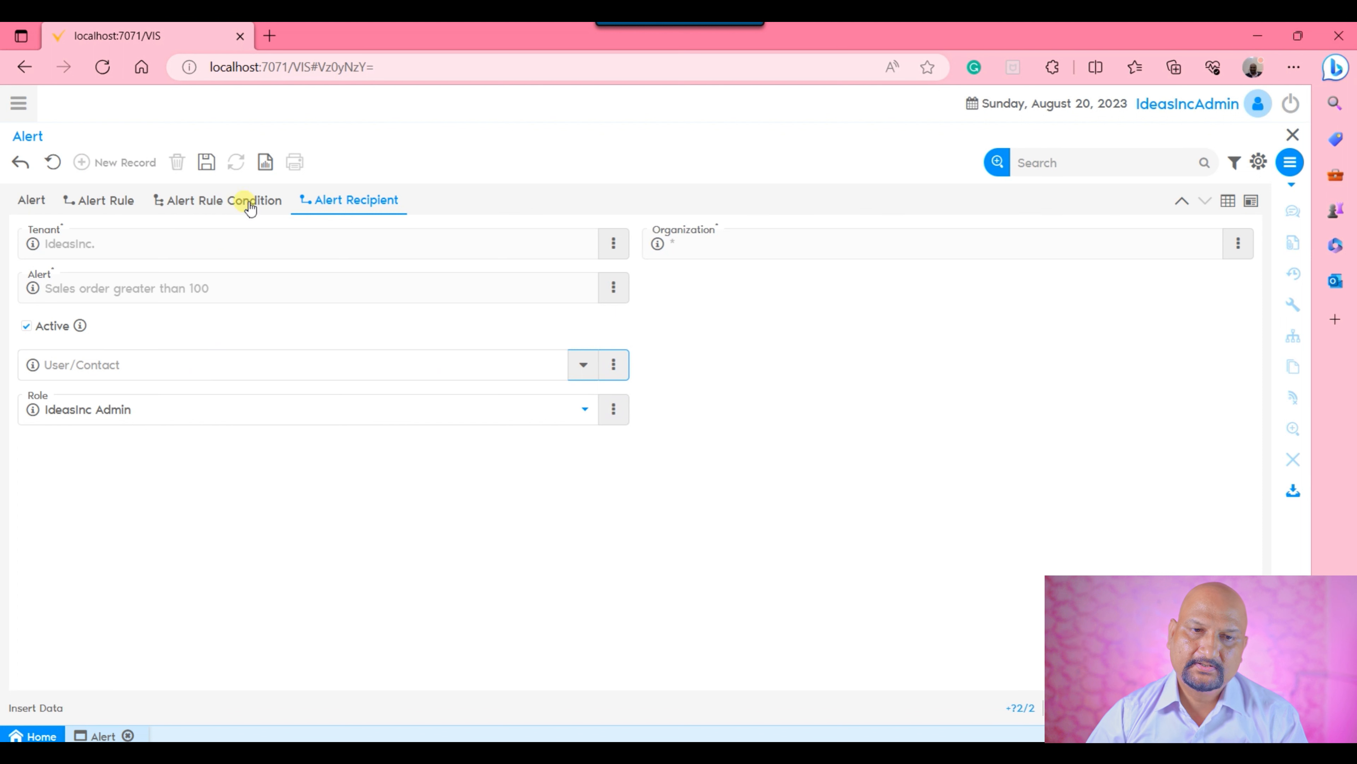
pyautogui.click(215, 170)
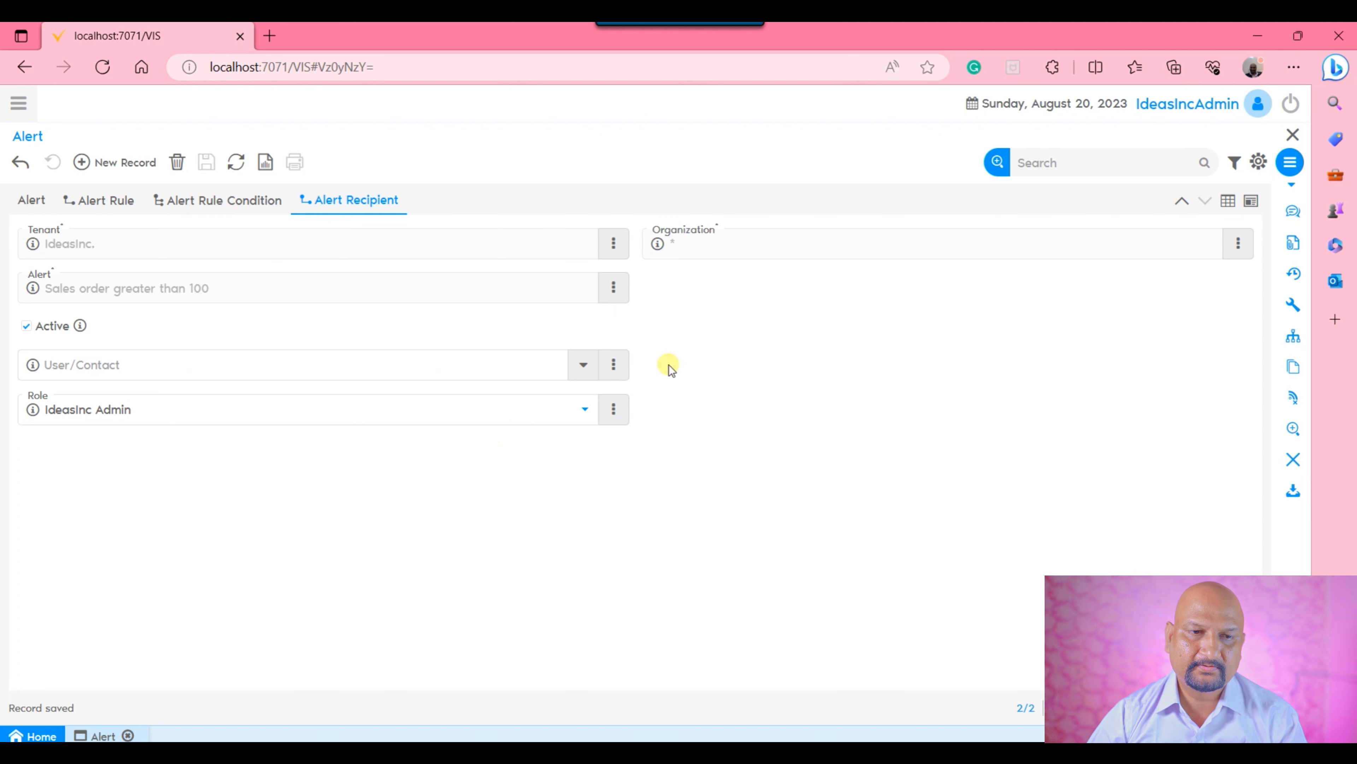
# Return to the main alert record and zoom from its Alert Handler field to a new handler record in form view.
pyautogui.click(31, 200)
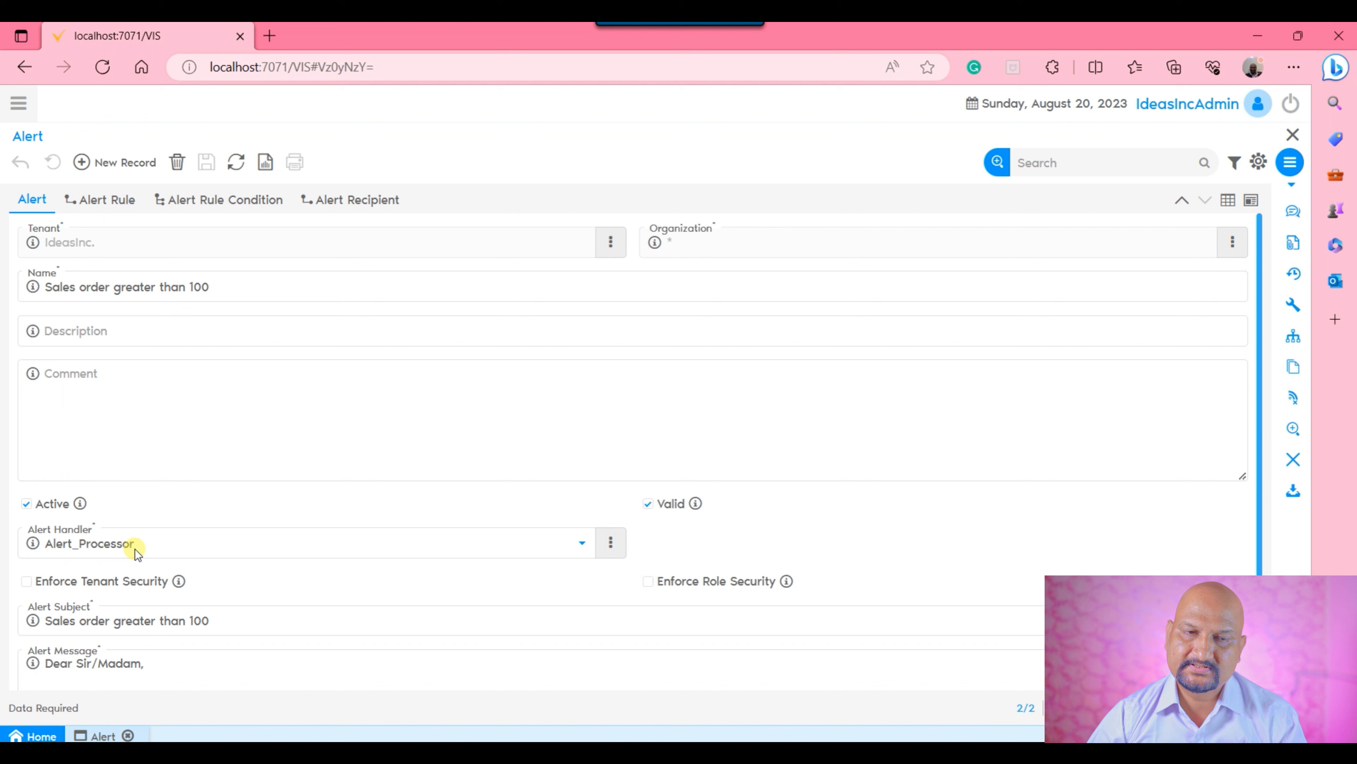
pyautogui.click(611, 542)
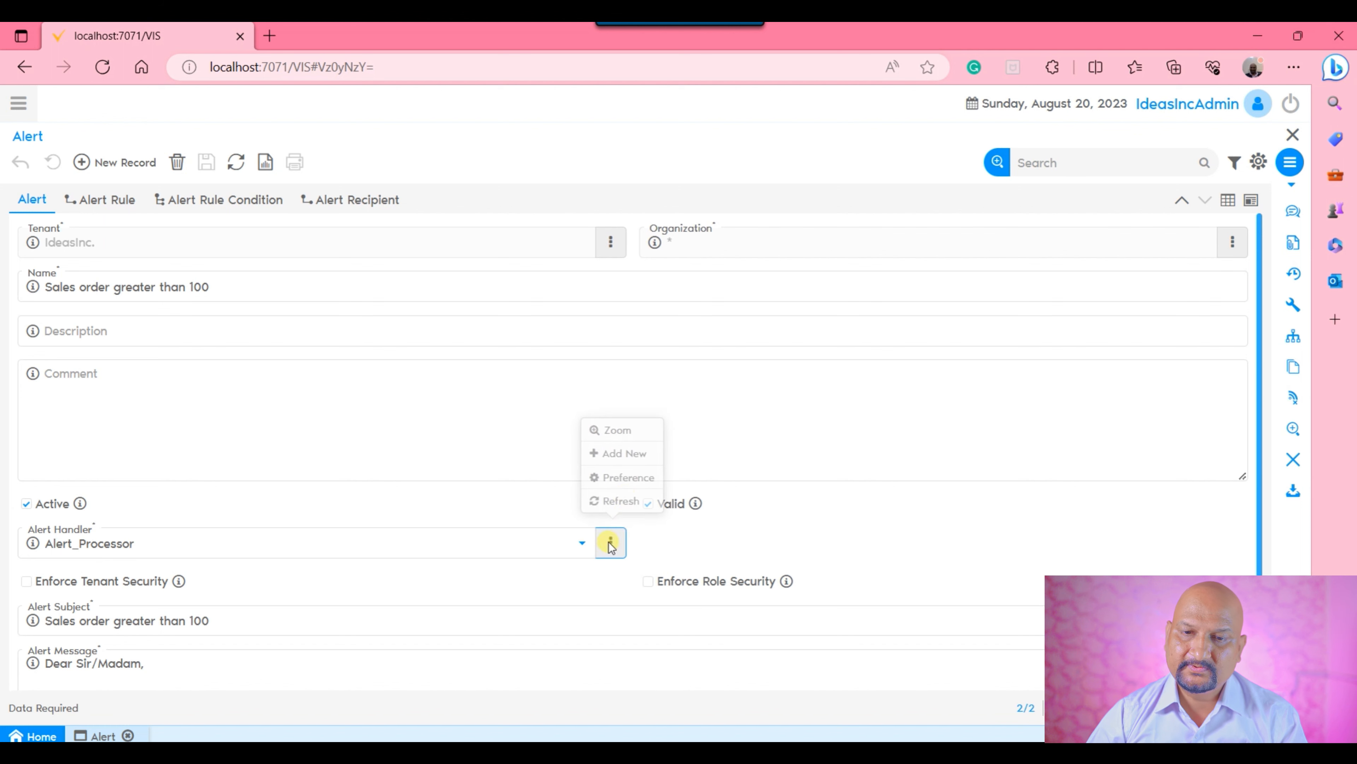
pyautogui.click(632, 433)
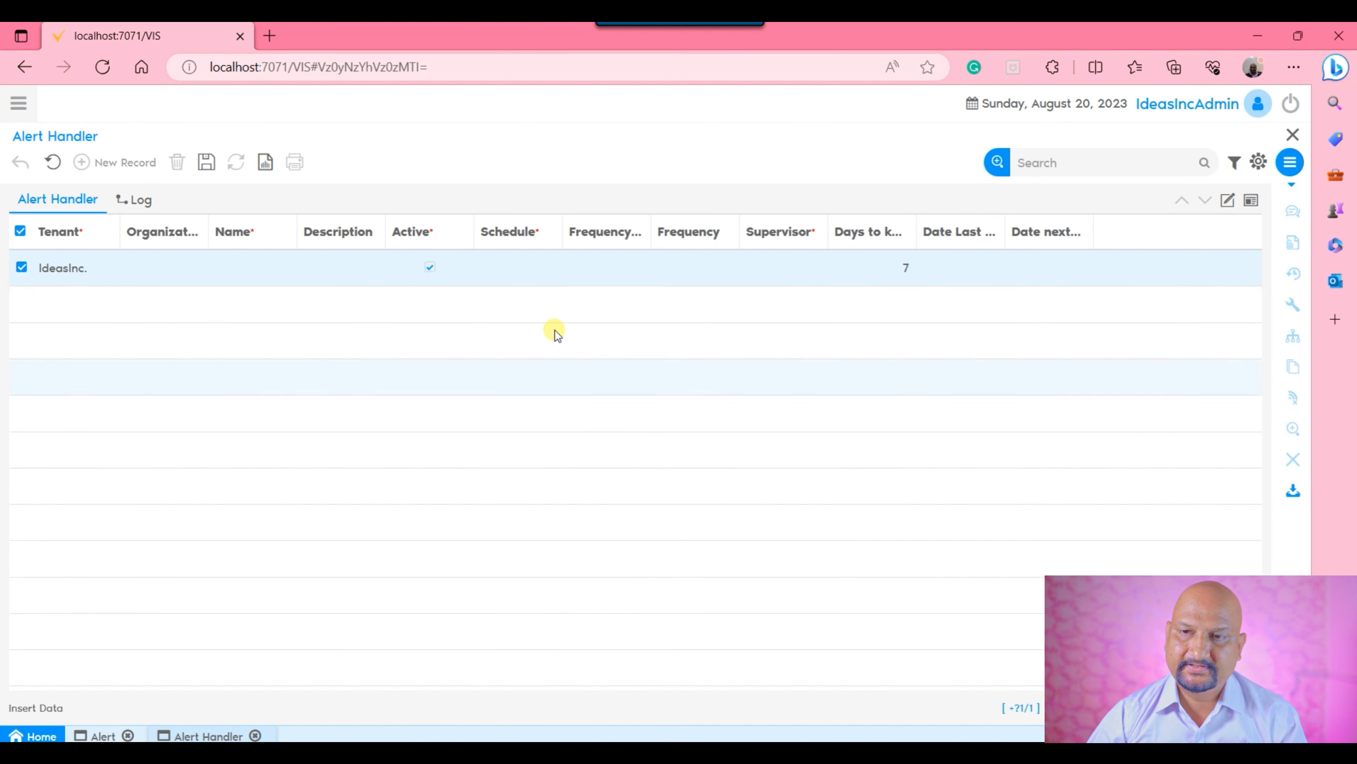
pyautogui.click(1228, 200)
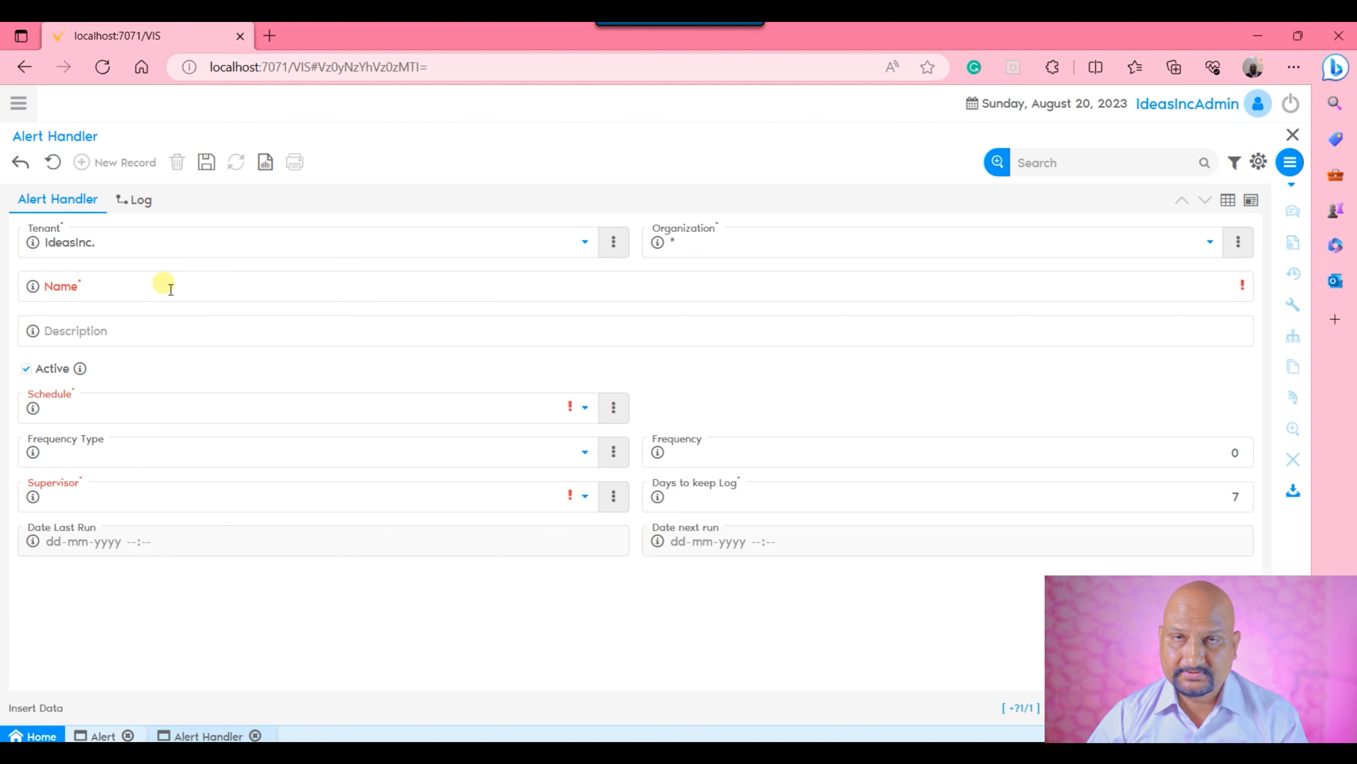
# Name the new alert handler "Alert Processor".
pyautogui.click(171, 289)
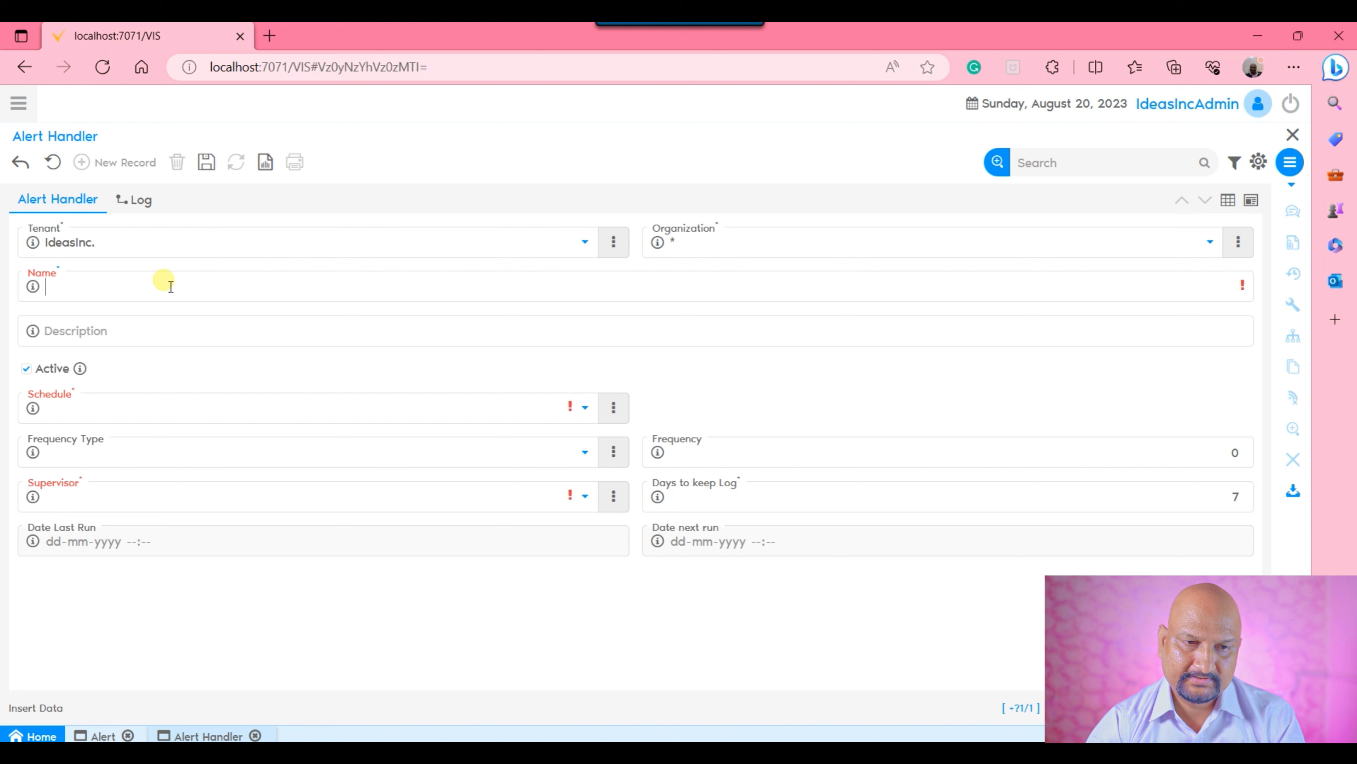
pyautogui.write('Aleter')
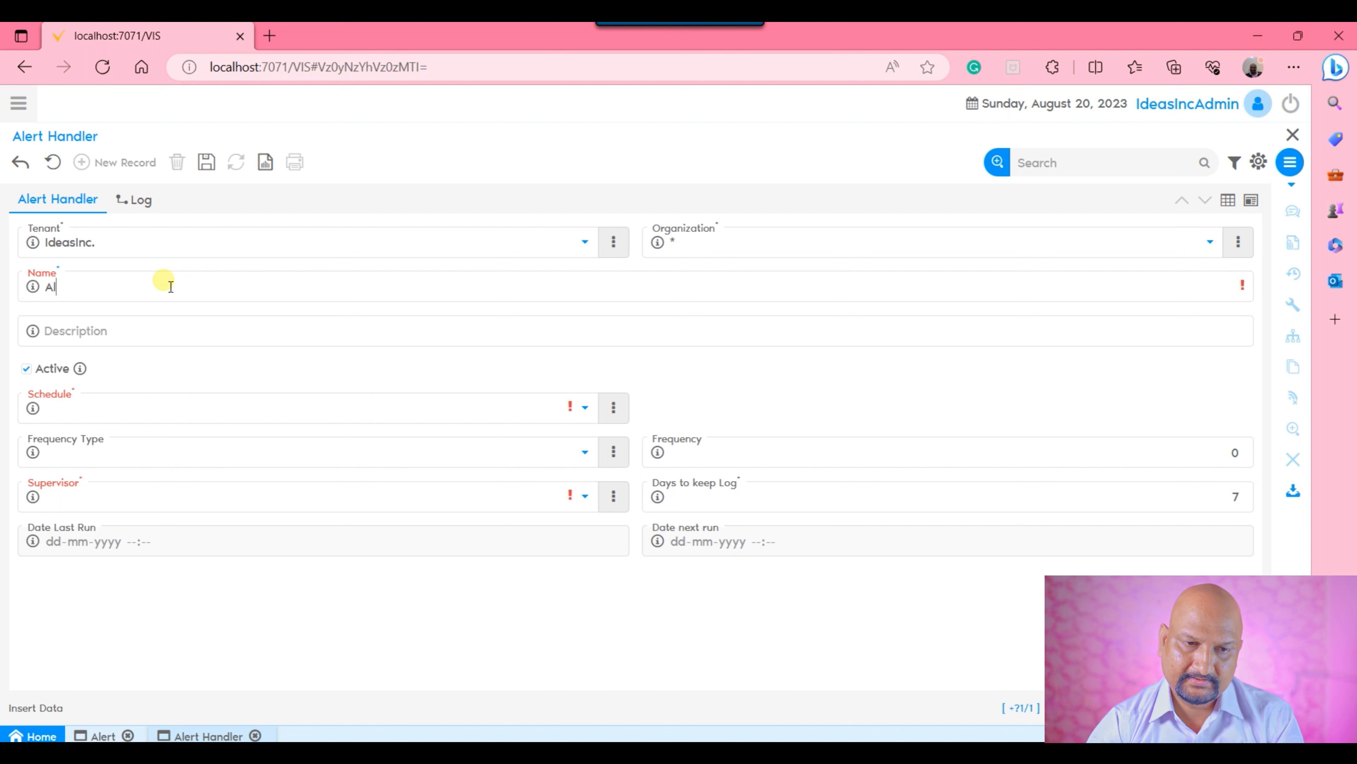
pyautogui.press('BackSpace')
pyautogui.press('BackSpace')
pyautogui.press('BackSpace')
pyautogui.press('BackSpace')
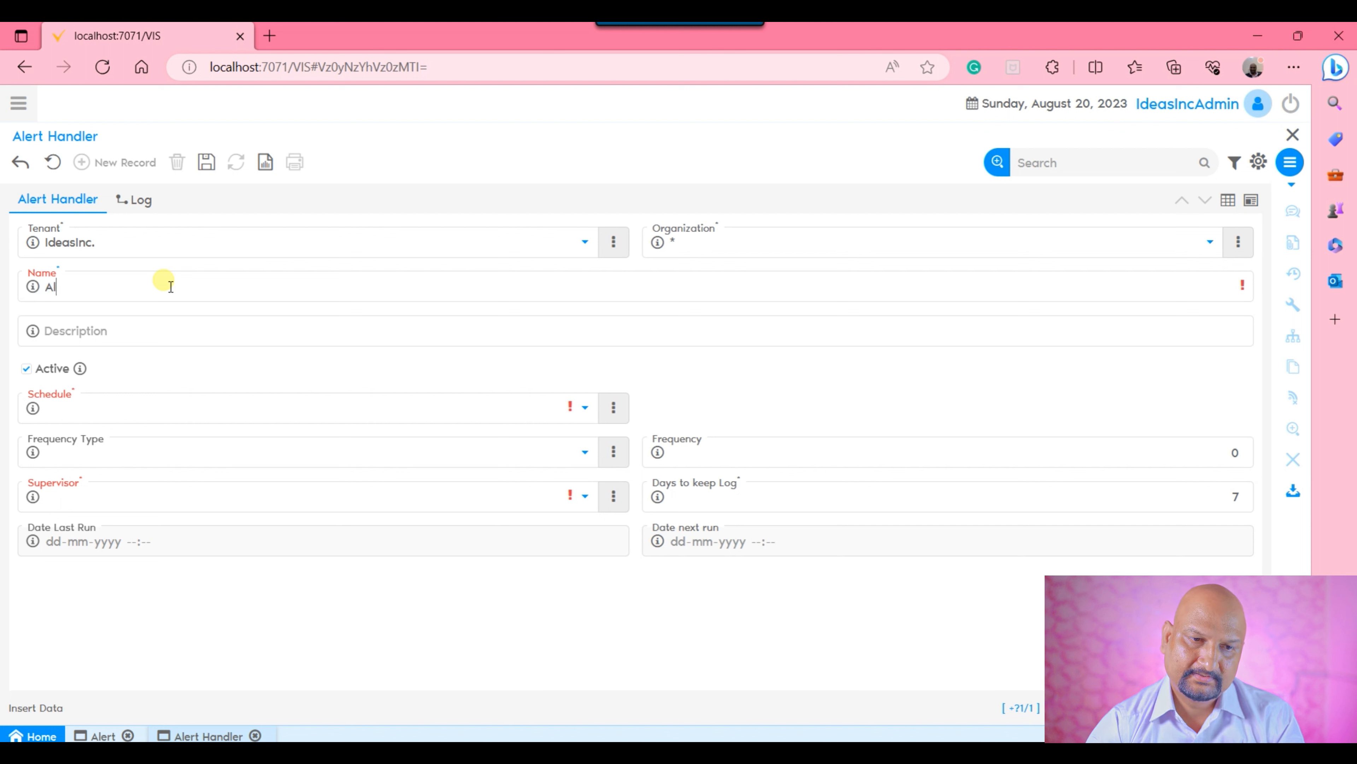
pyautogui.write('ert Pro')
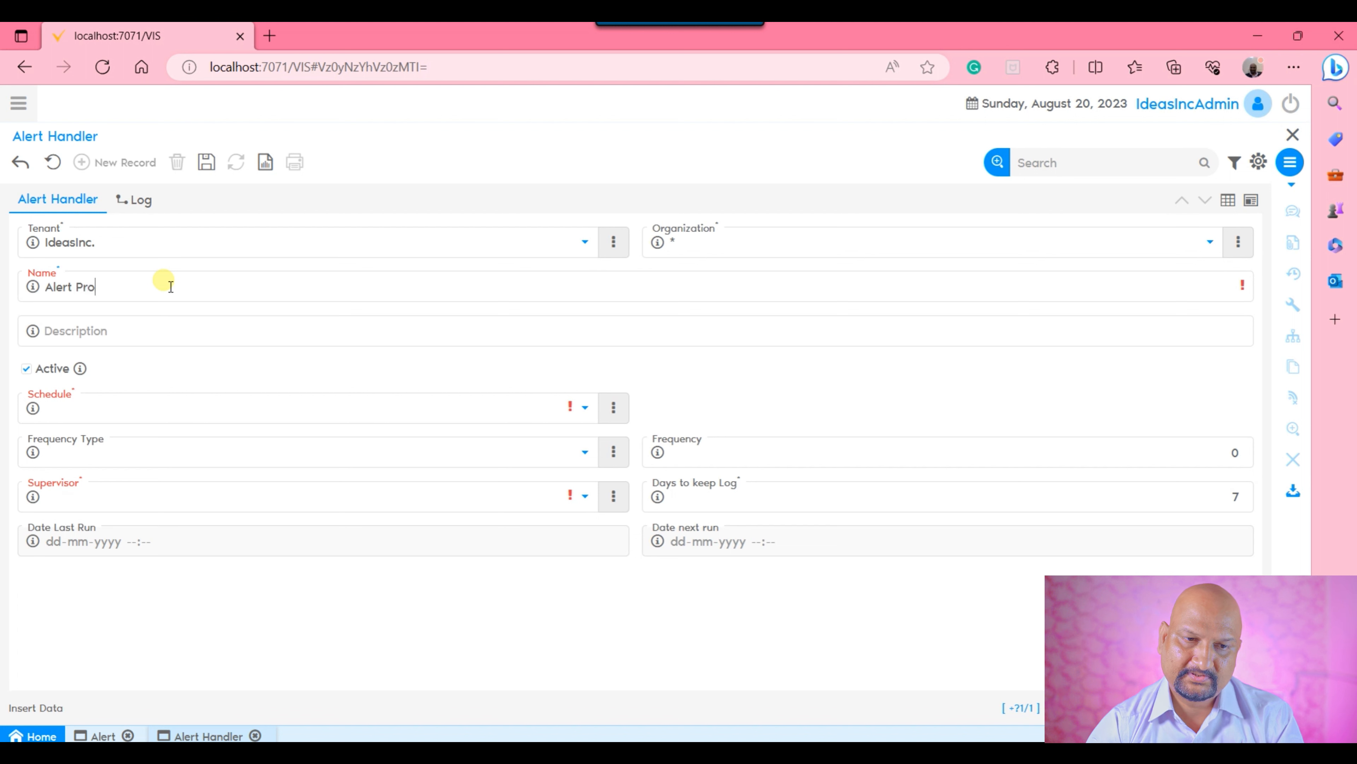
pyautogui.write('cessor')
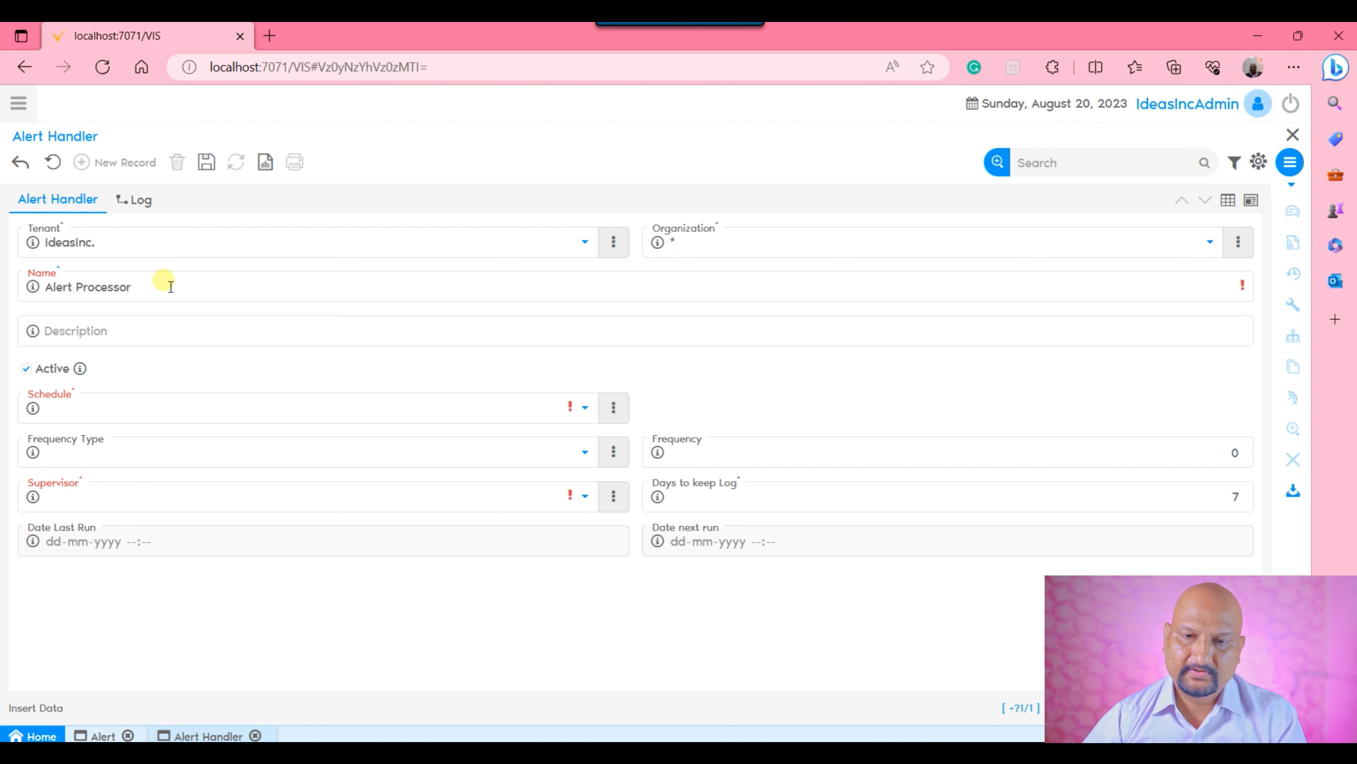
# Set the alert handler's schedule to 1 Day and its supervisor to IdeasIncAdmin, and save the record.
pyautogui.click(424, 408)
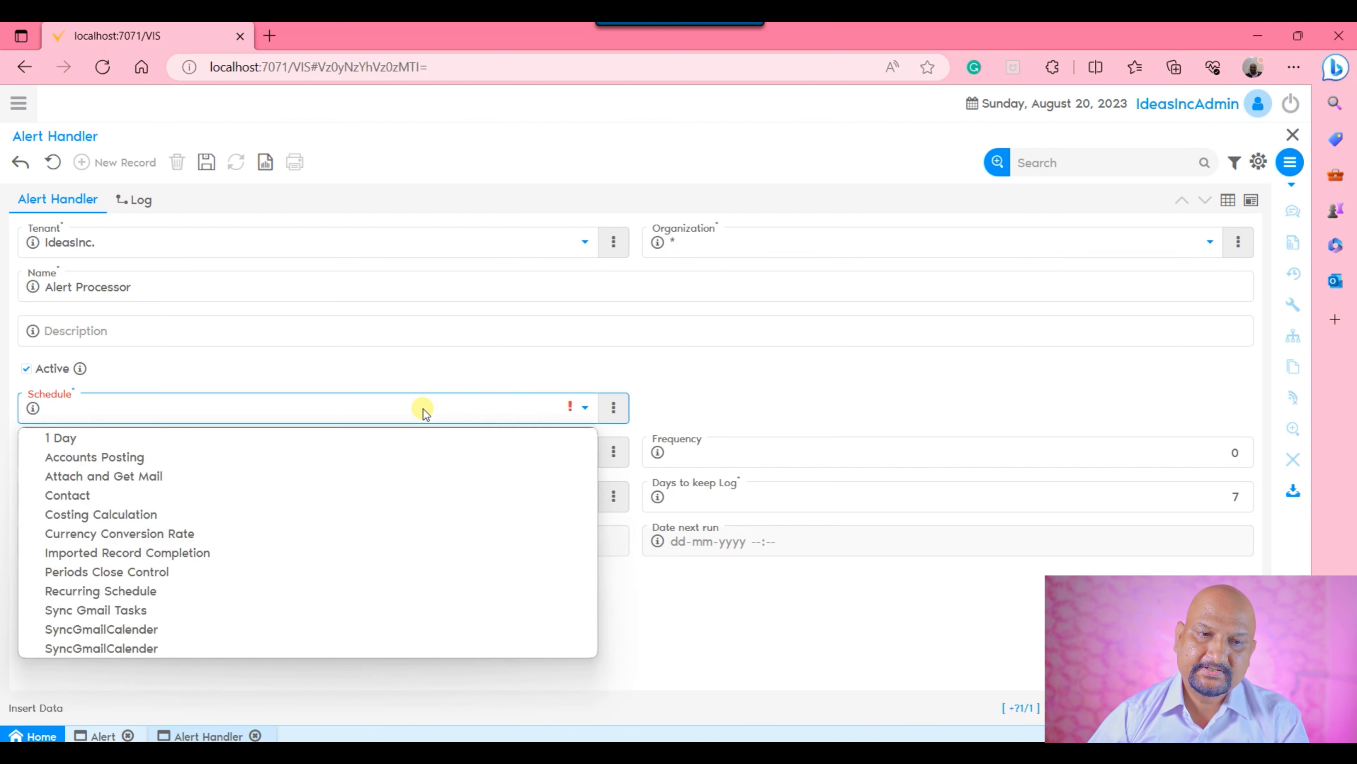
pyautogui.click(185, 437)
pyautogui.click(793, 389)
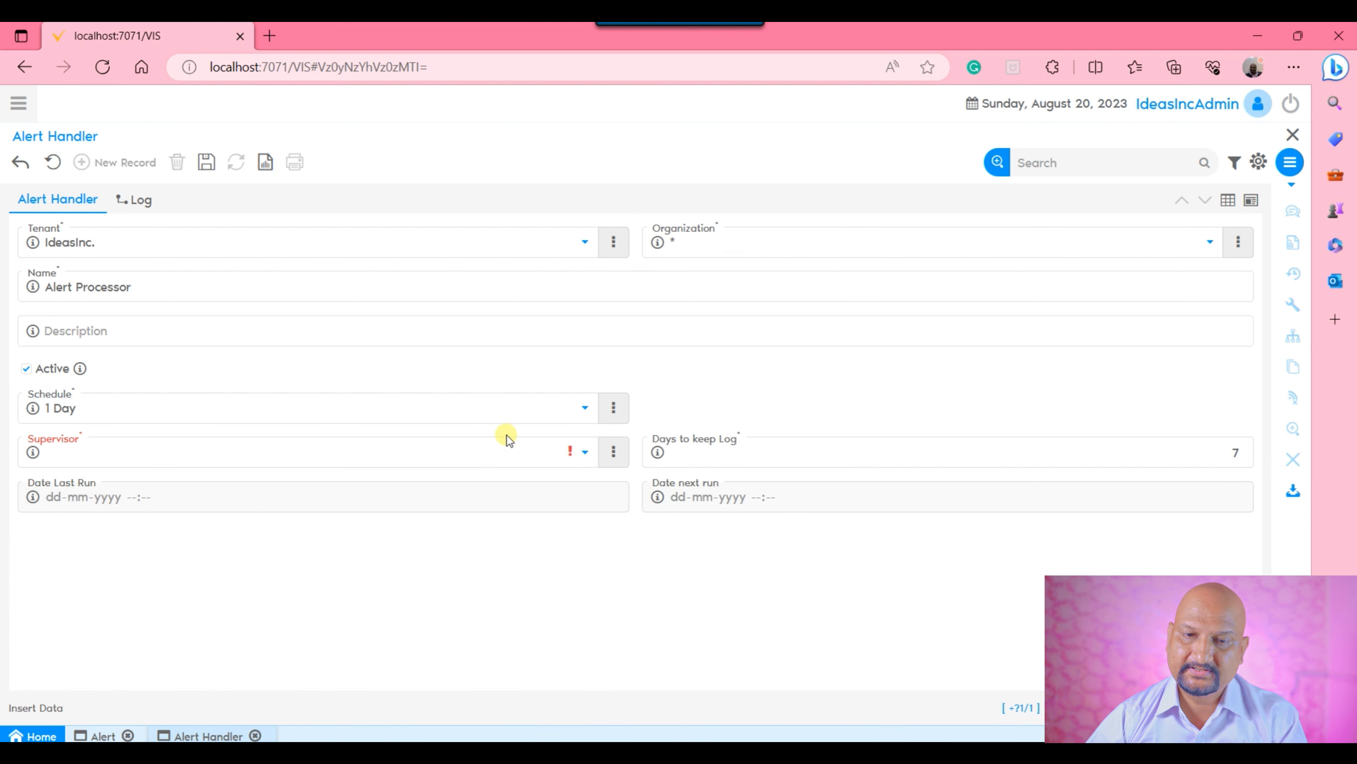
pyautogui.click(461, 458)
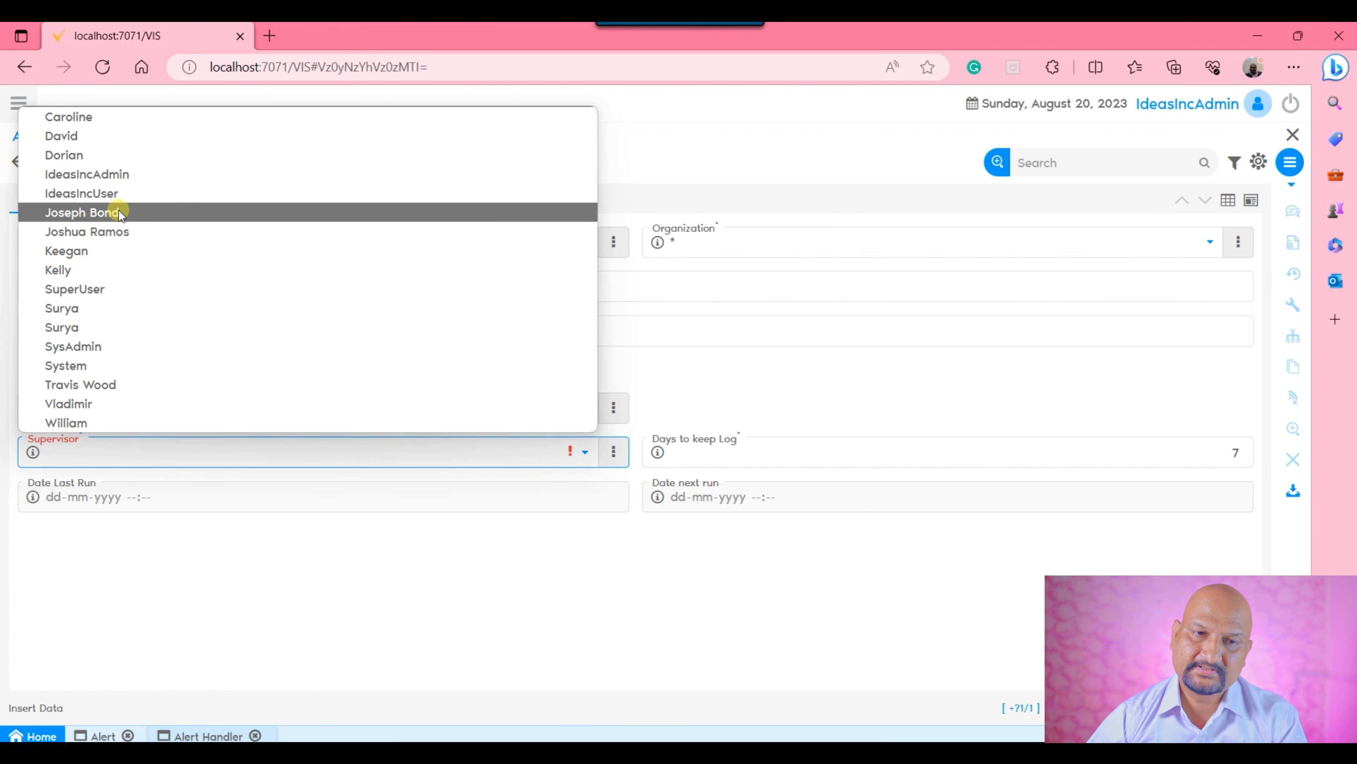
pyautogui.click(124, 177)
pyautogui.click(222, 615)
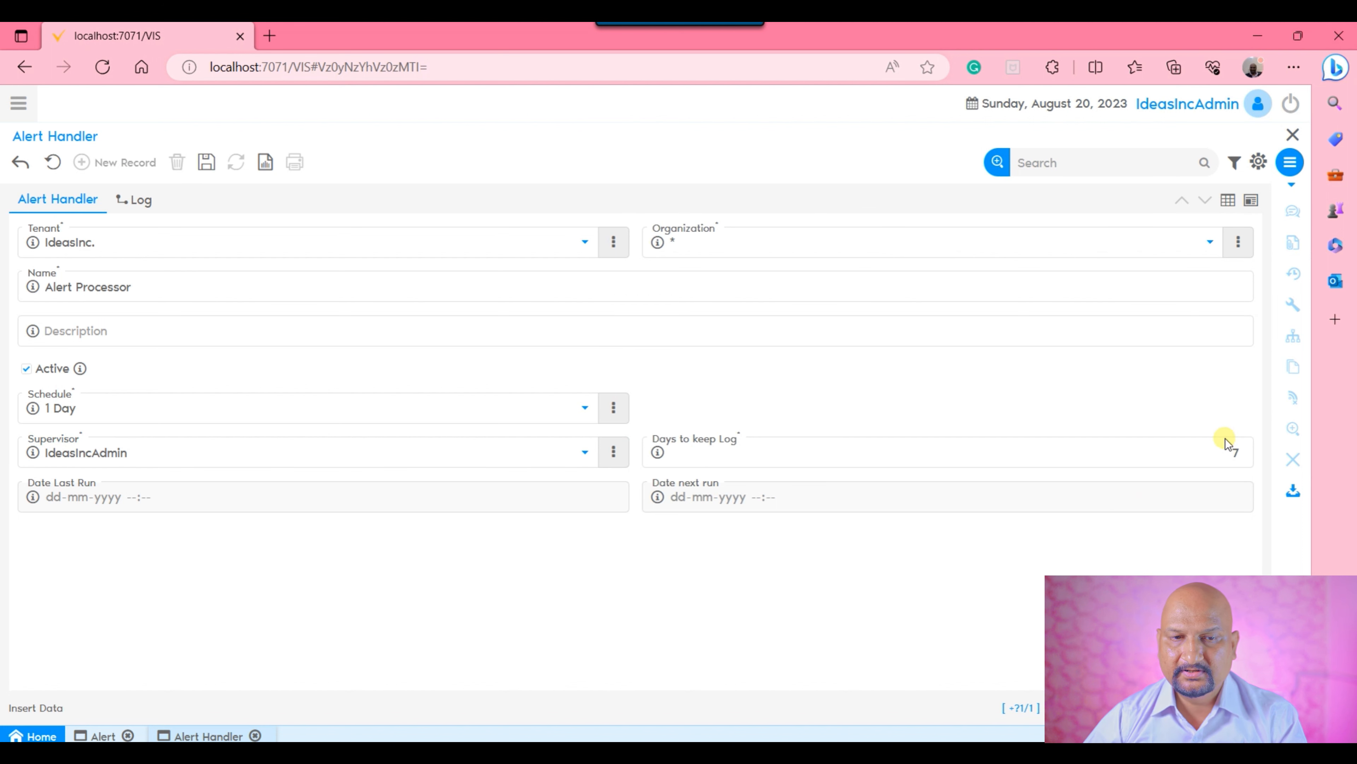
pyautogui.doubleClick(1246, 457)
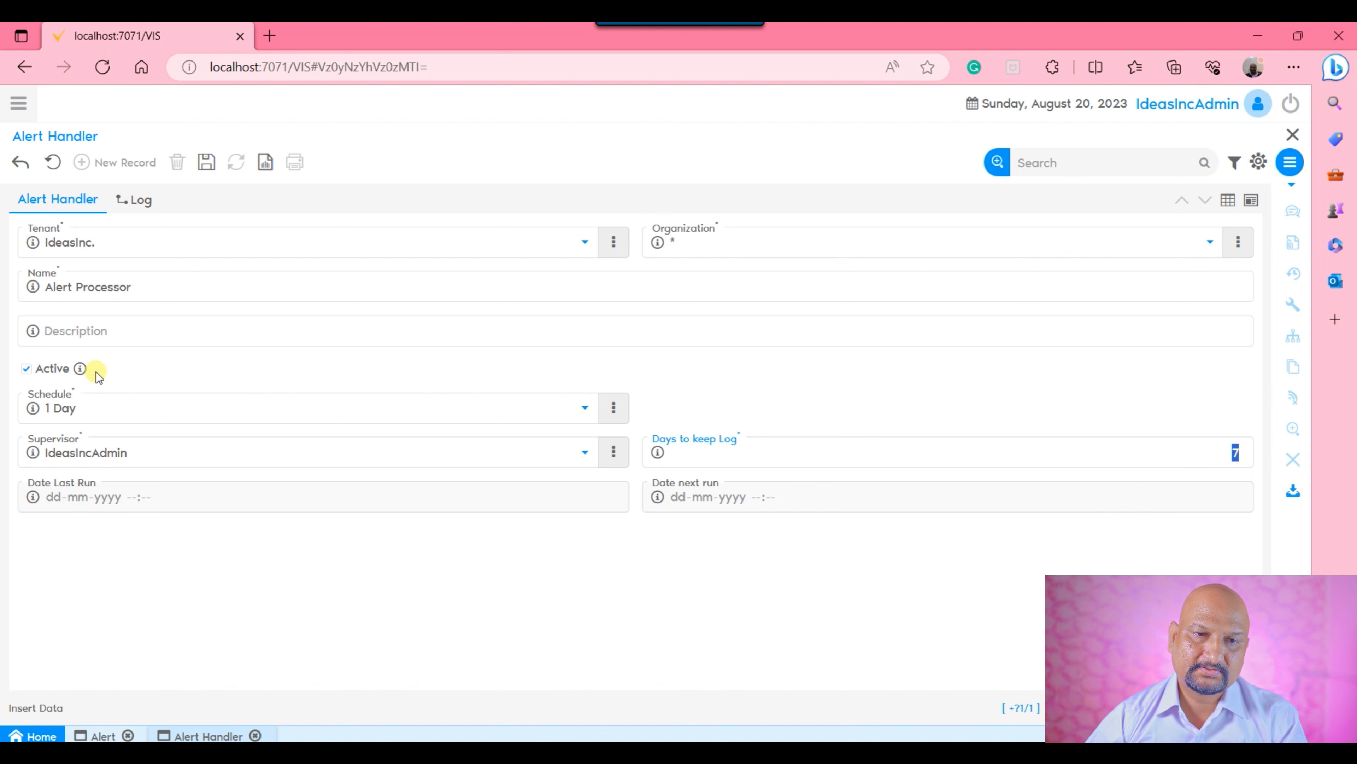
pyautogui.click(207, 167)
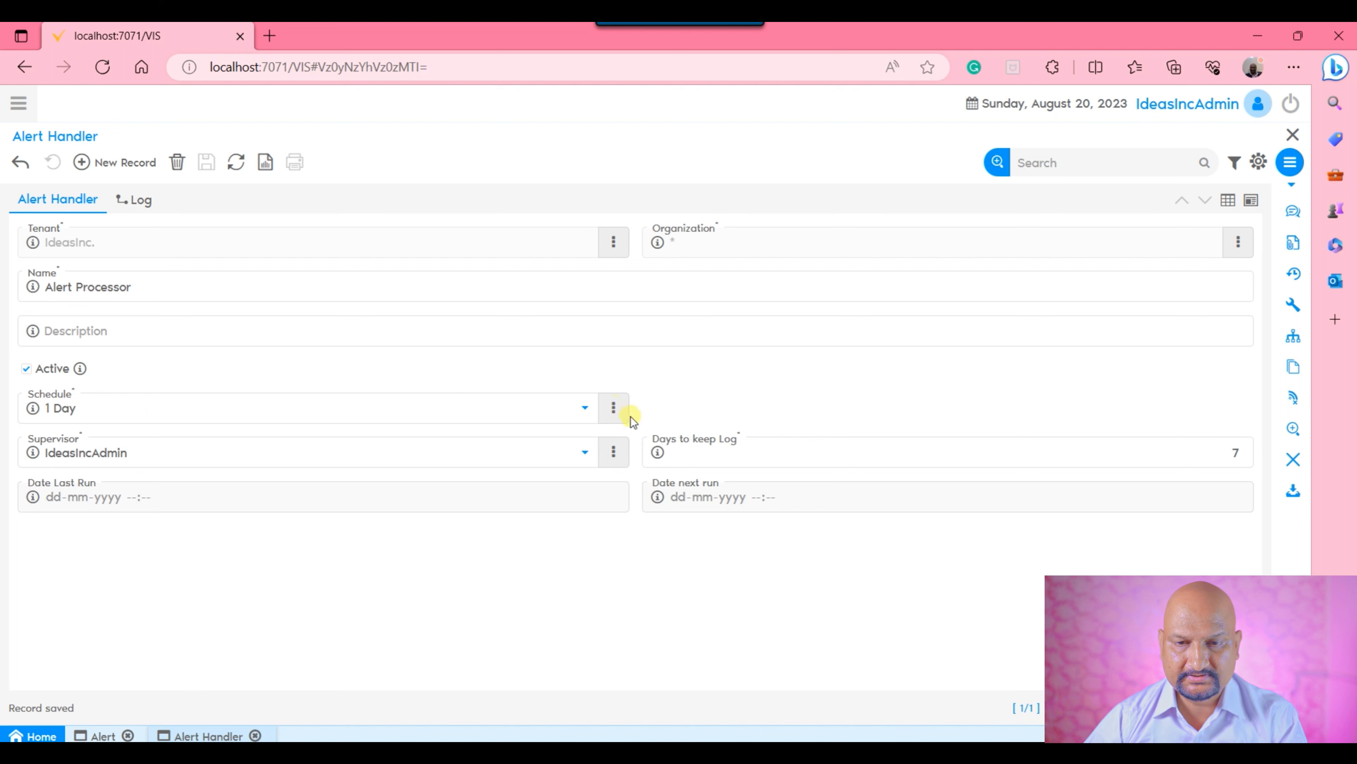
# Zoom from the handler's Schedule field to the 1 Day schedule record and view its settings in form view.
pyautogui.click(615, 406)
pyautogui.click(621, 447)
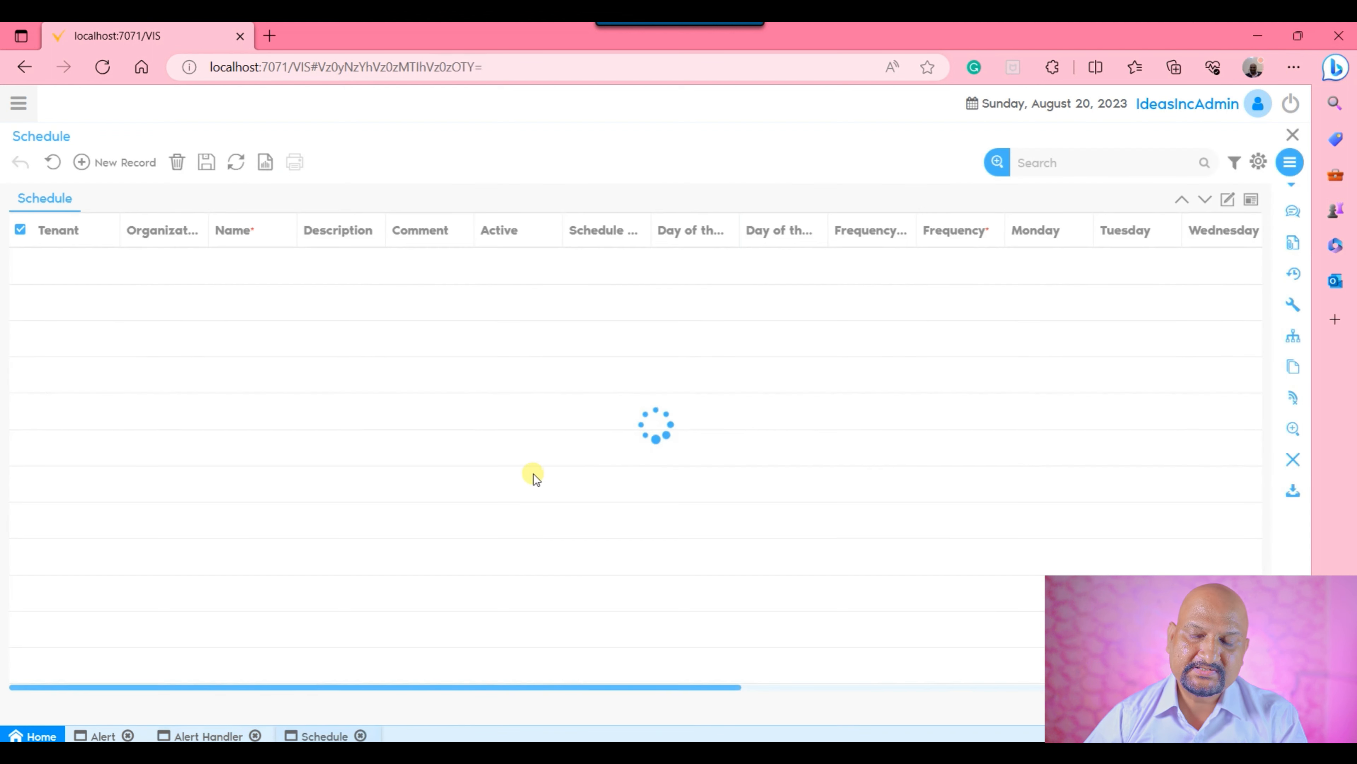
pyautogui.click(1227, 200)
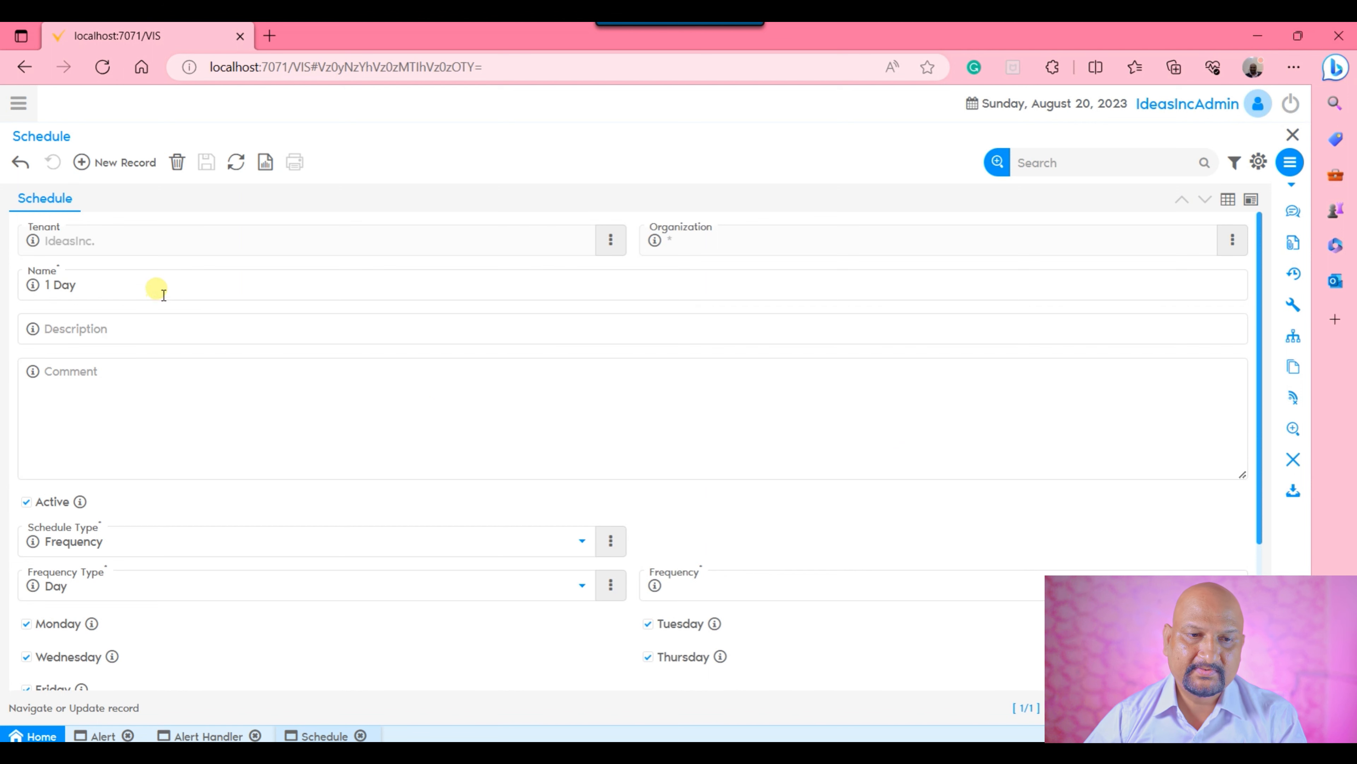
pyautogui.scroll(-3, 396, 375)
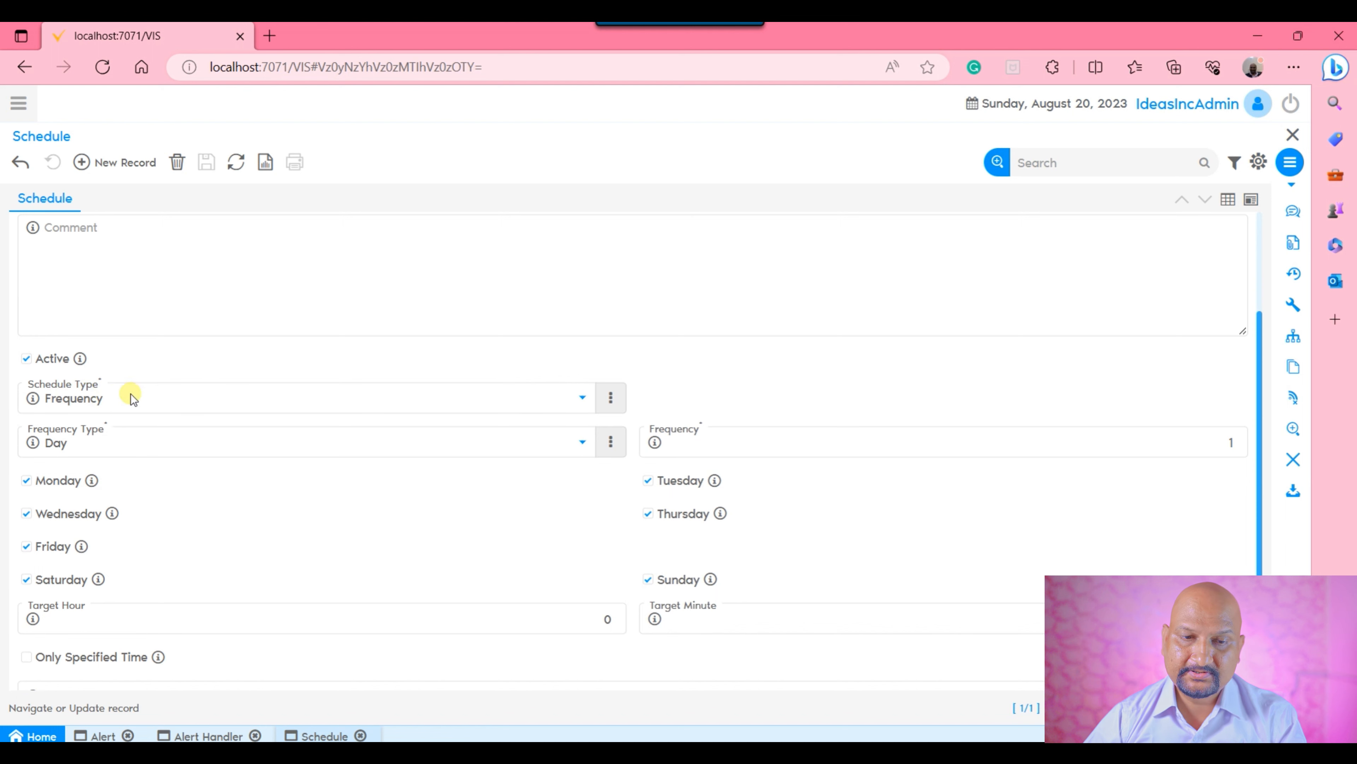
# Try the Week Day and Month Day schedule types on the 1 Day schedule and examine the Day of the Month field.
pyautogui.click(249, 395)
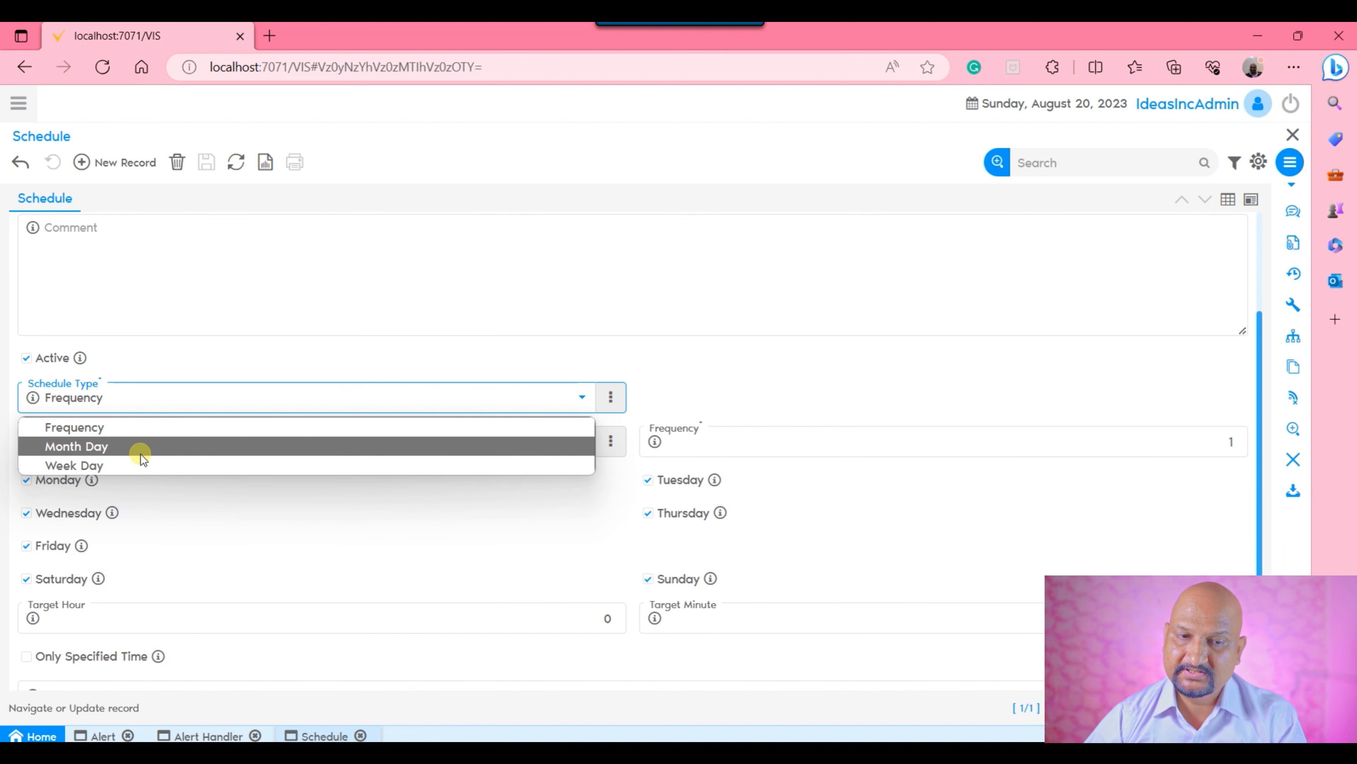
pyautogui.click(143, 448)
pyautogui.click(173, 508)
pyautogui.click(99, 577)
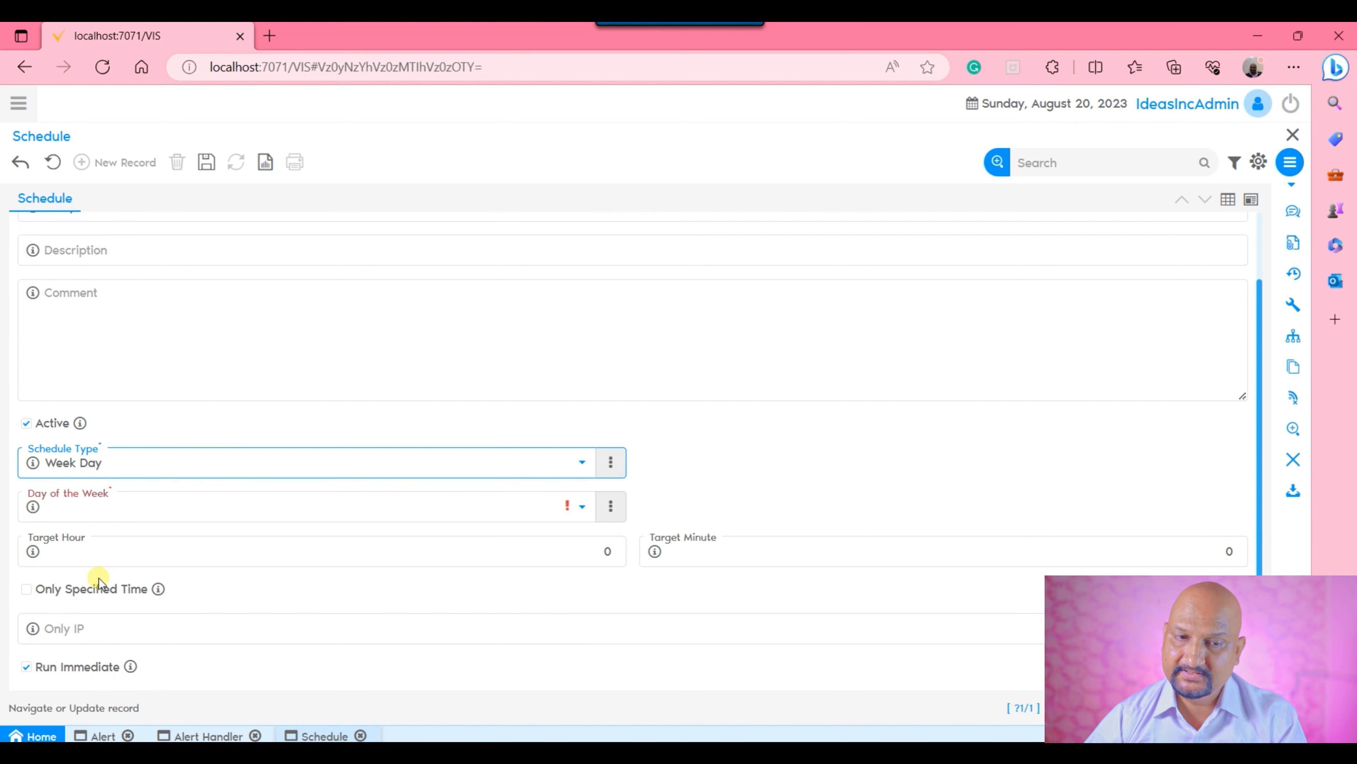
pyautogui.click(274, 475)
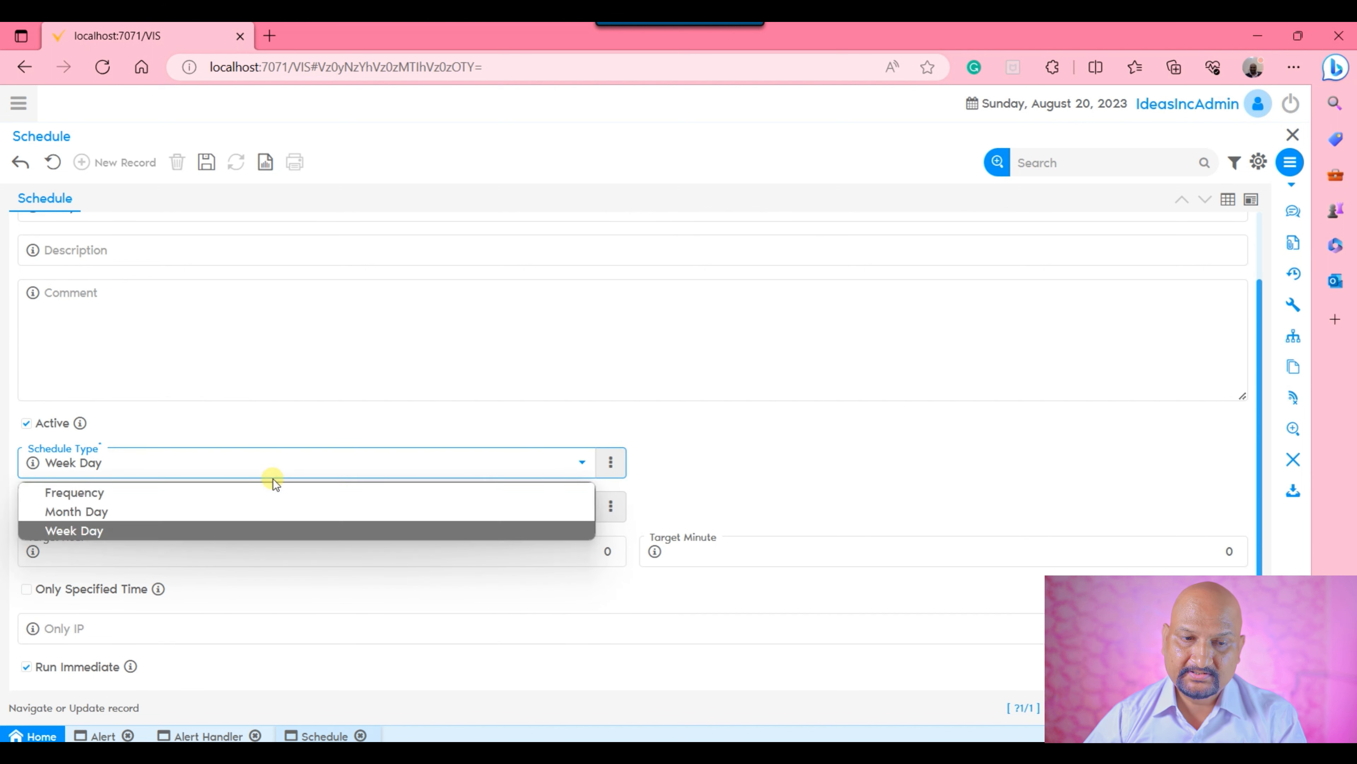
pyautogui.click(152, 511)
pyautogui.click(754, 508)
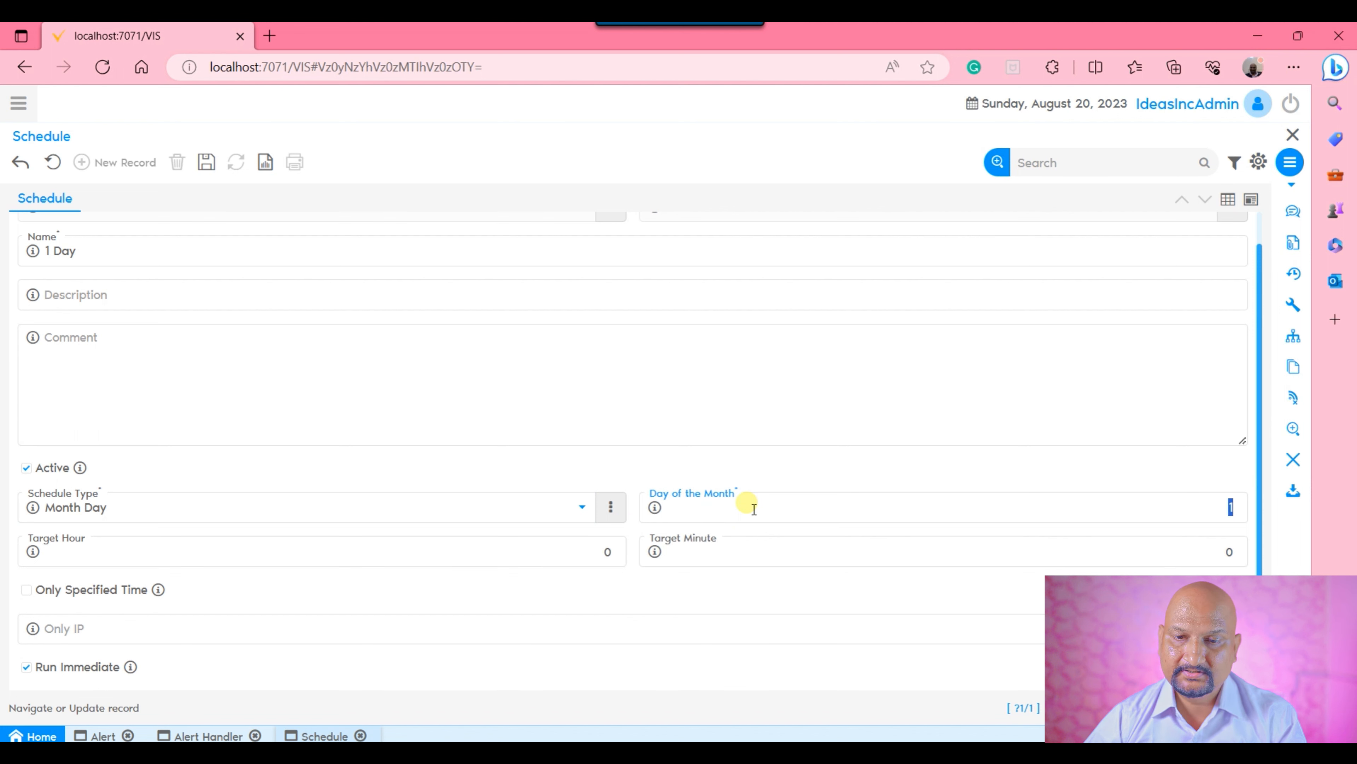
# Switch the schedule type to Week Day, examine the Day of the Week choices, and set the type back to Frequency.
pyautogui.click(321, 508)
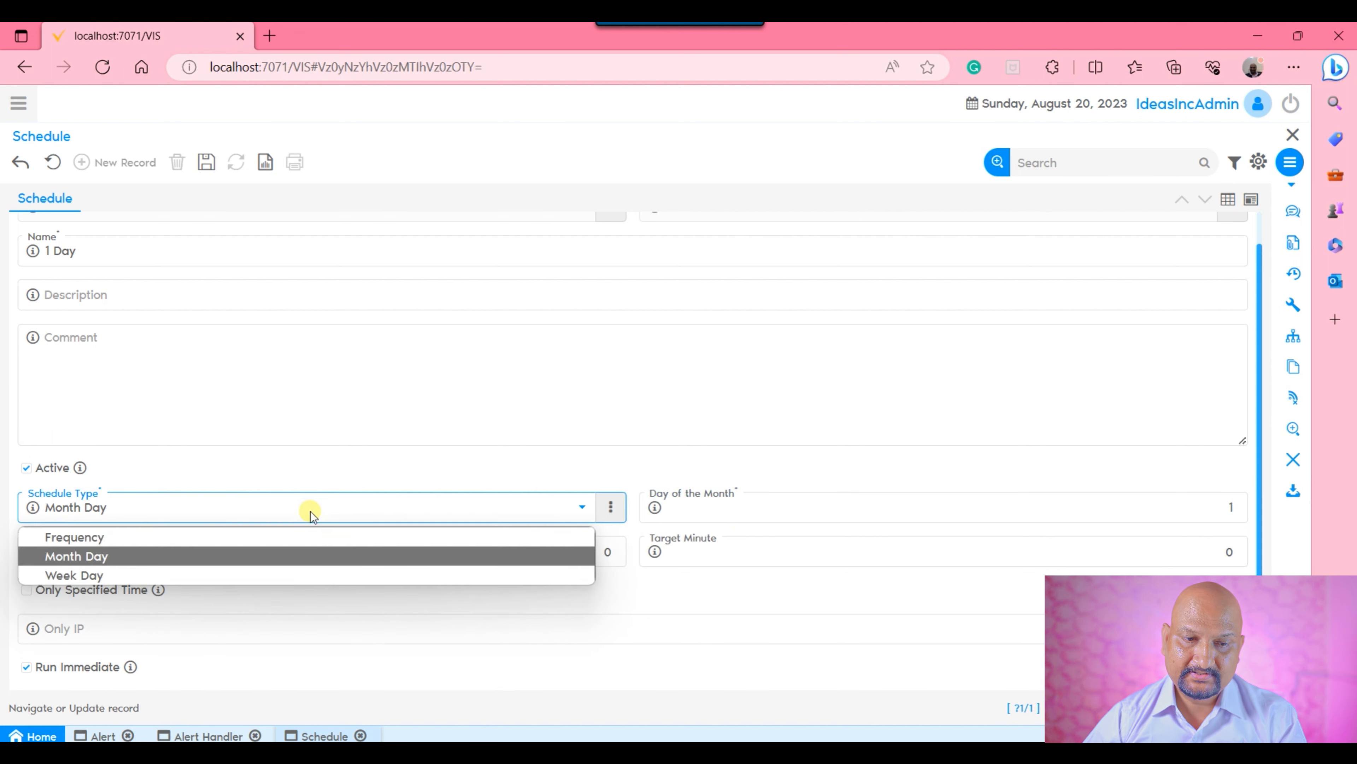
pyautogui.click(138, 570)
pyautogui.click(419, 556)
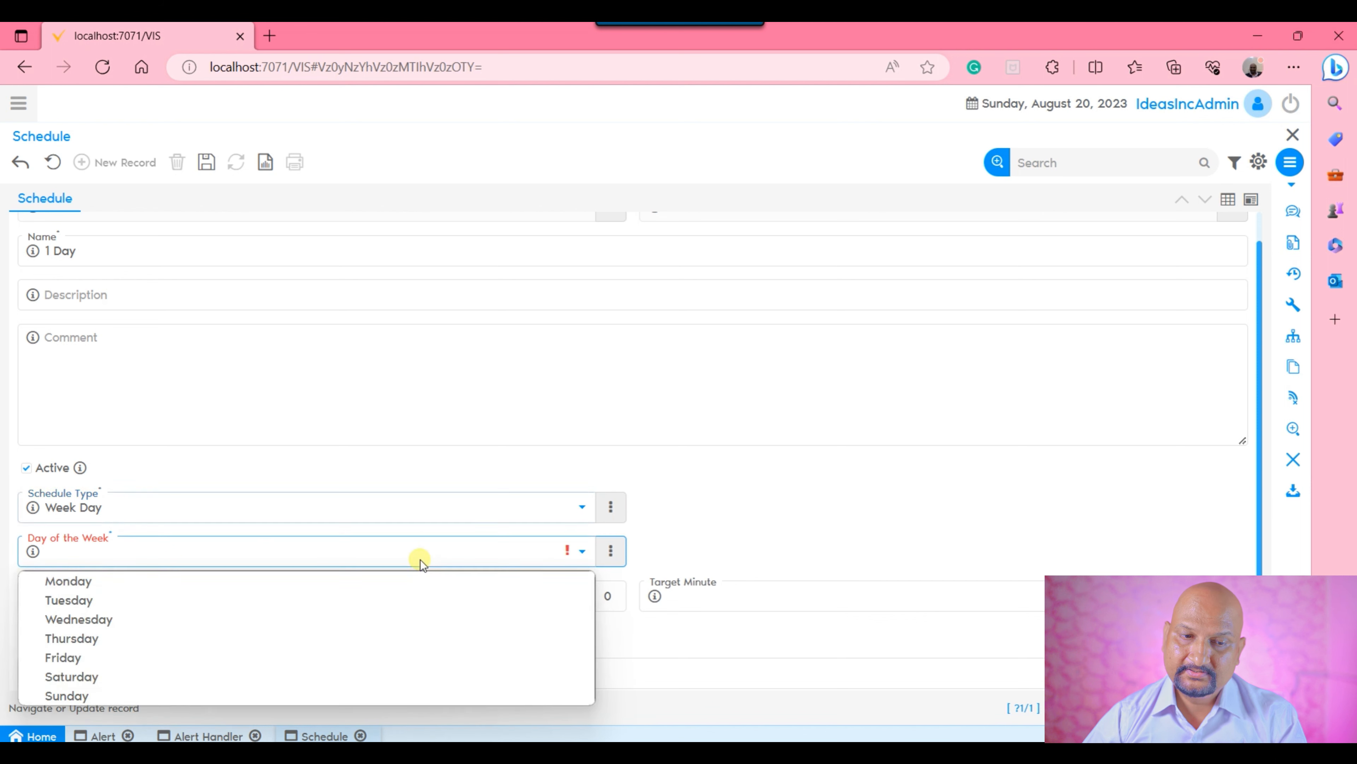
pyautogui.click(945, 478)
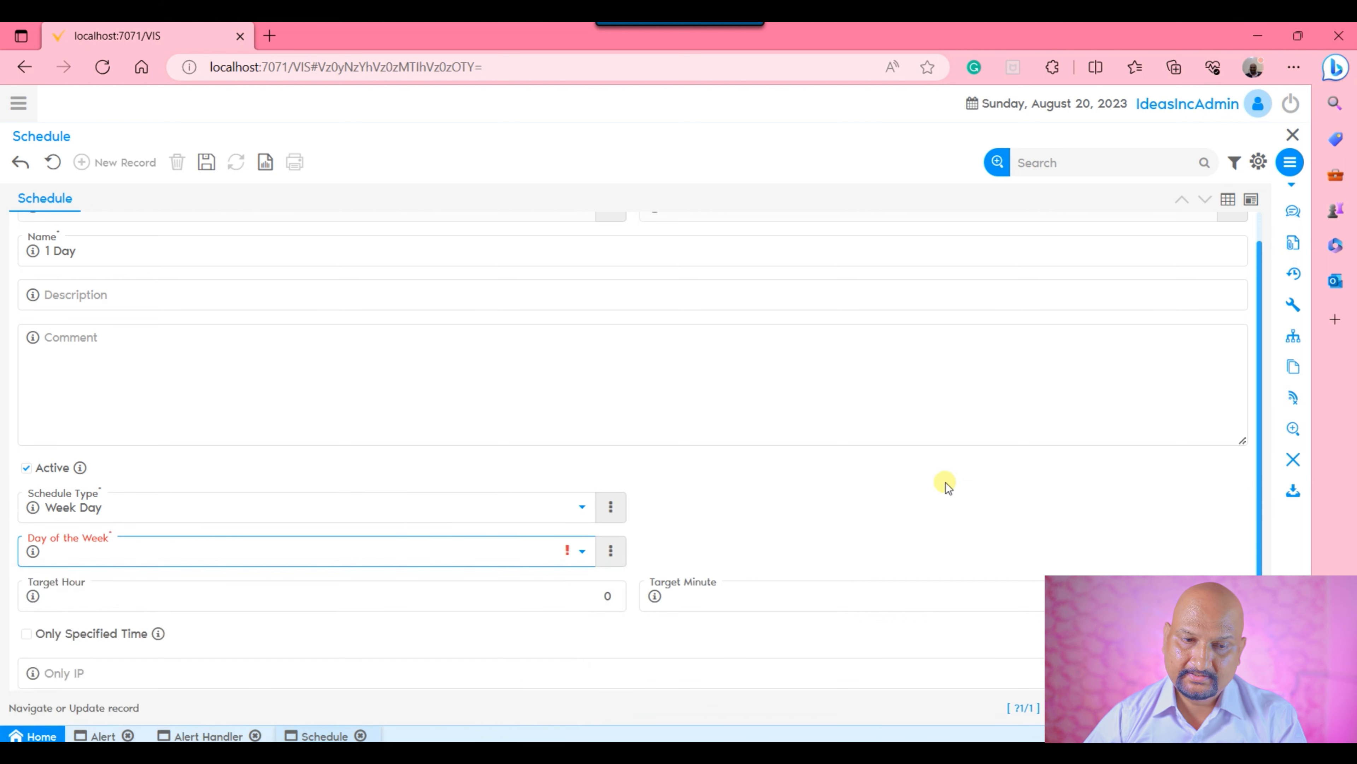
pyautogui.click(418, 508)
pyautogui.click(224, 539)
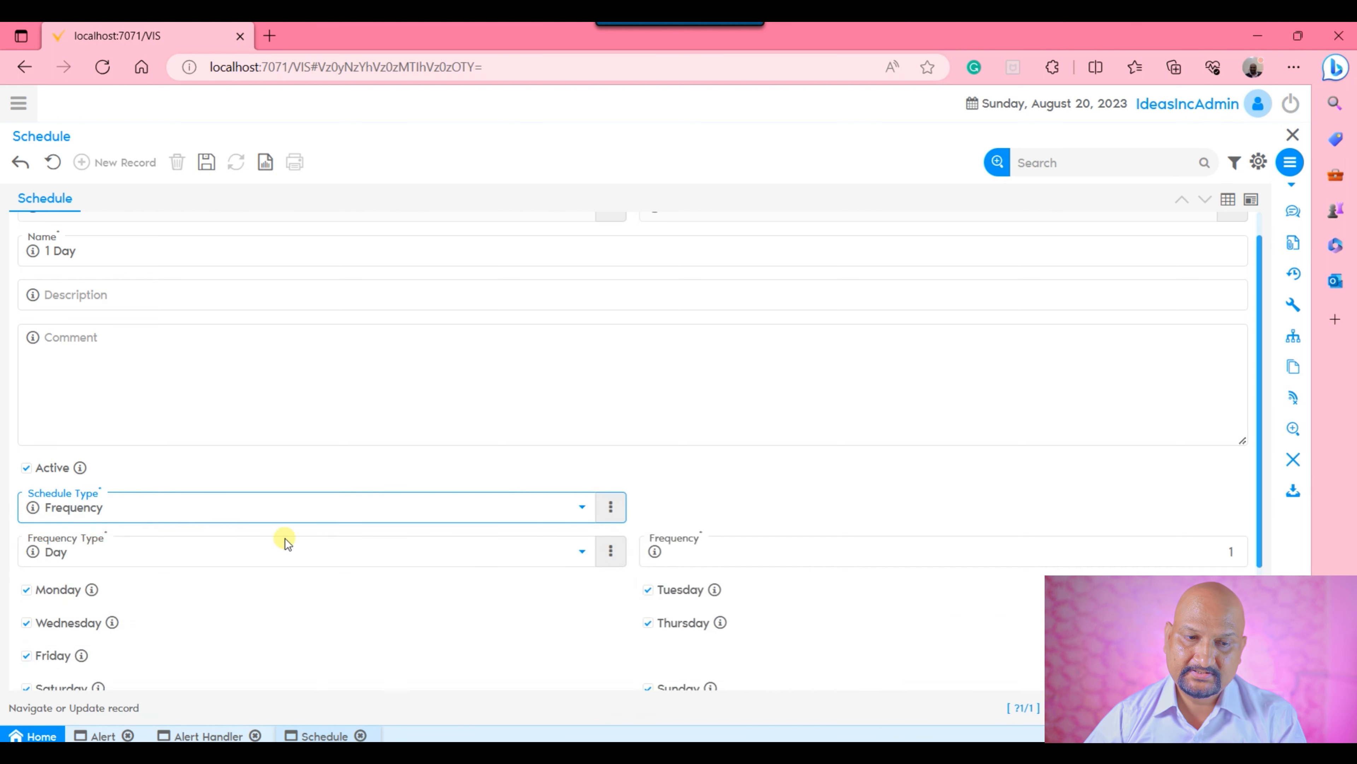
# Examine the Frequency Type choices on the 1 Day schedule and discard the unsaved changes to the record.
pyautogui.scroll(-3, 715, 470)
pyautogui.click(397, 376)
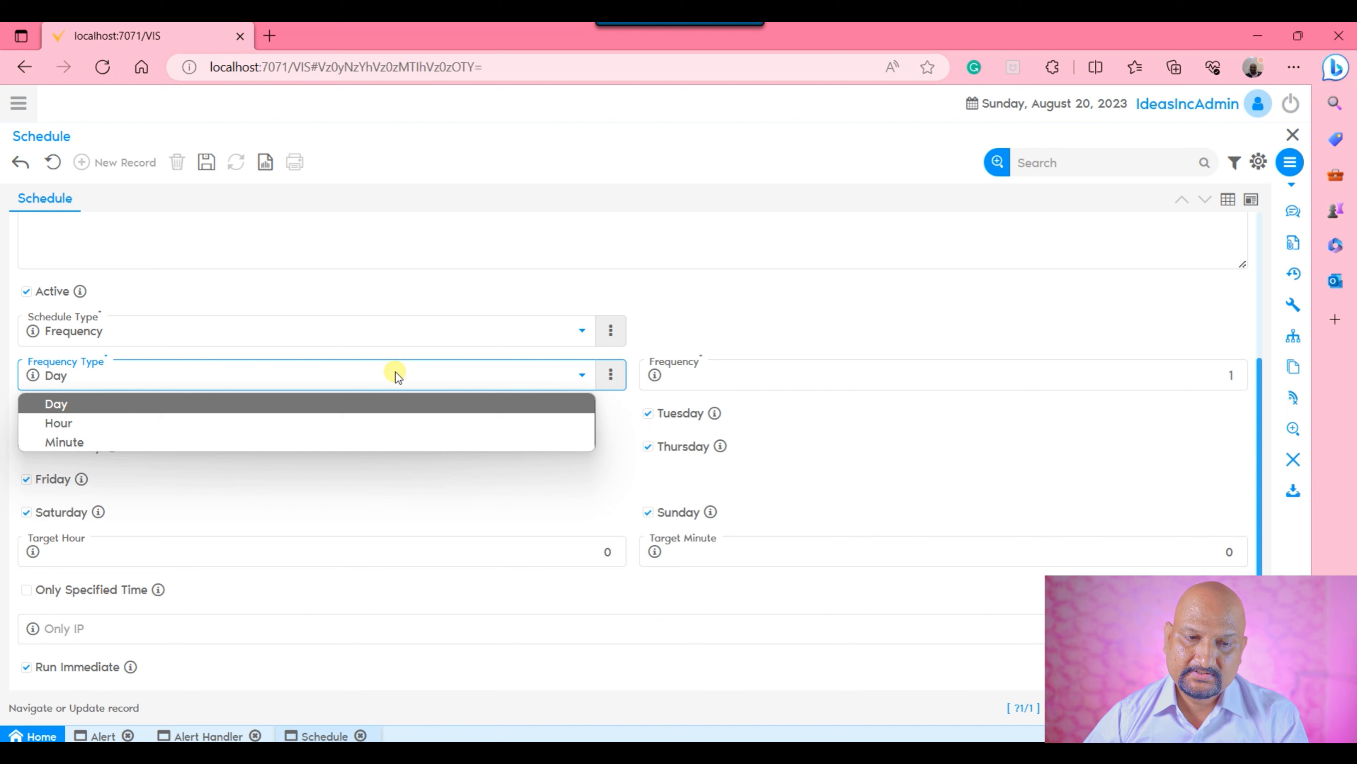
pyautogui.click(864, 208)
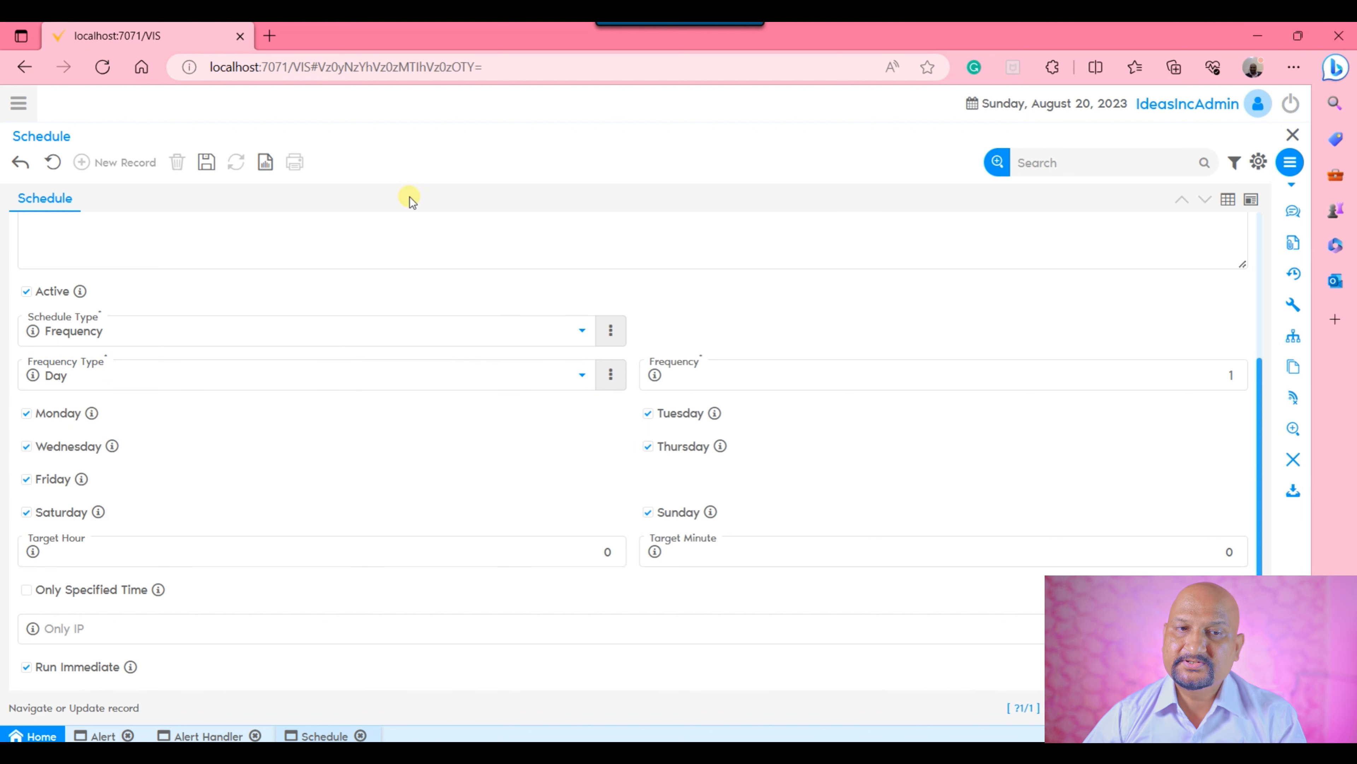
pyautogui.click(62, 165)
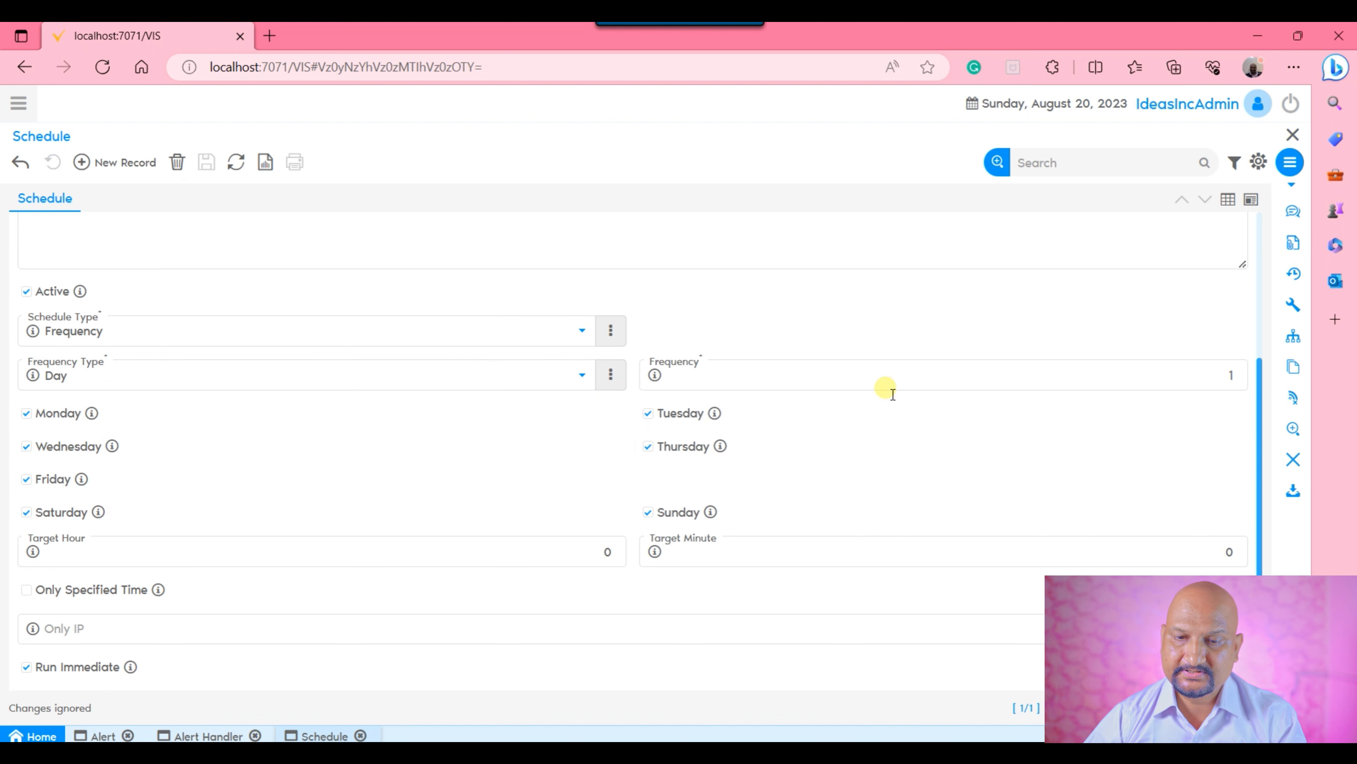
# Return to the Sales order greater than 100 alert, refresh its Alert Handler choices, set the handler to Alert Processor, and save the record.
pyautogui.click(214, 737)
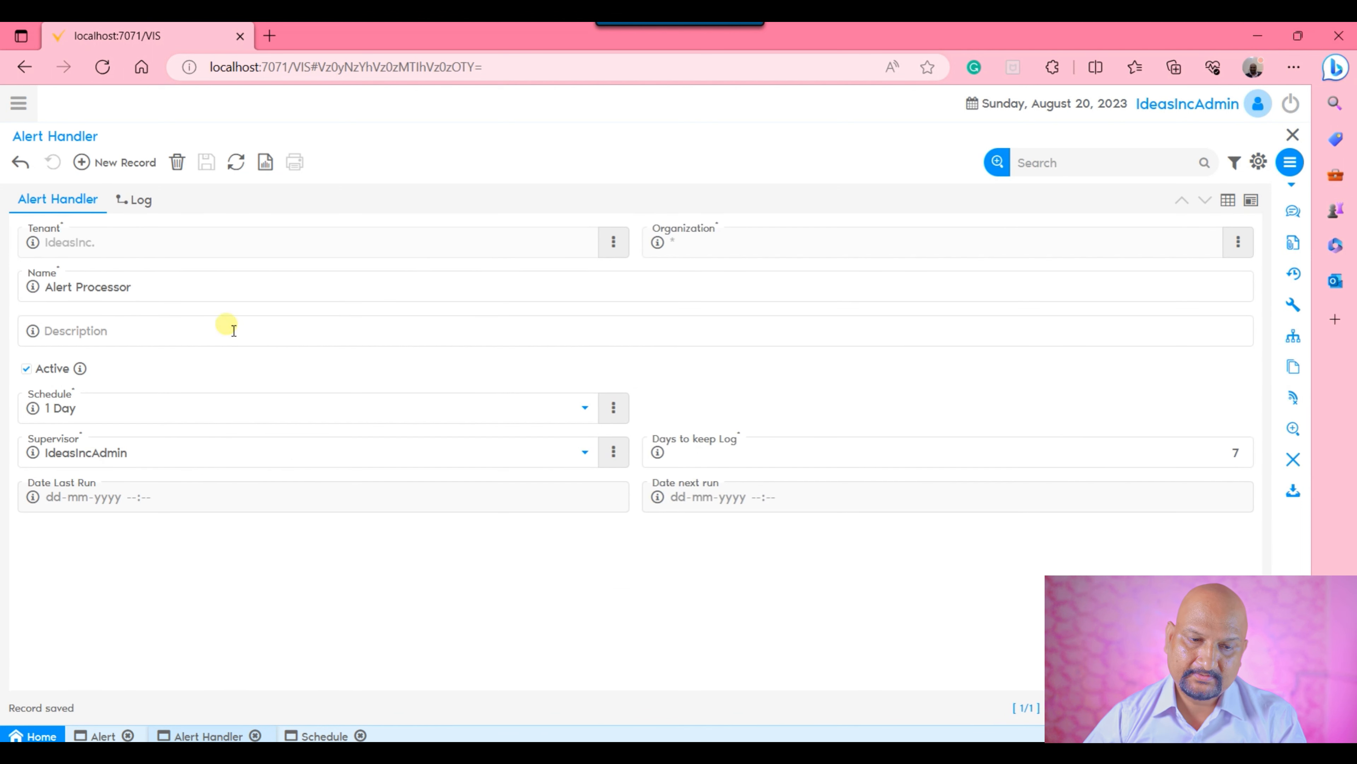
pyautogui.click(103, 733)
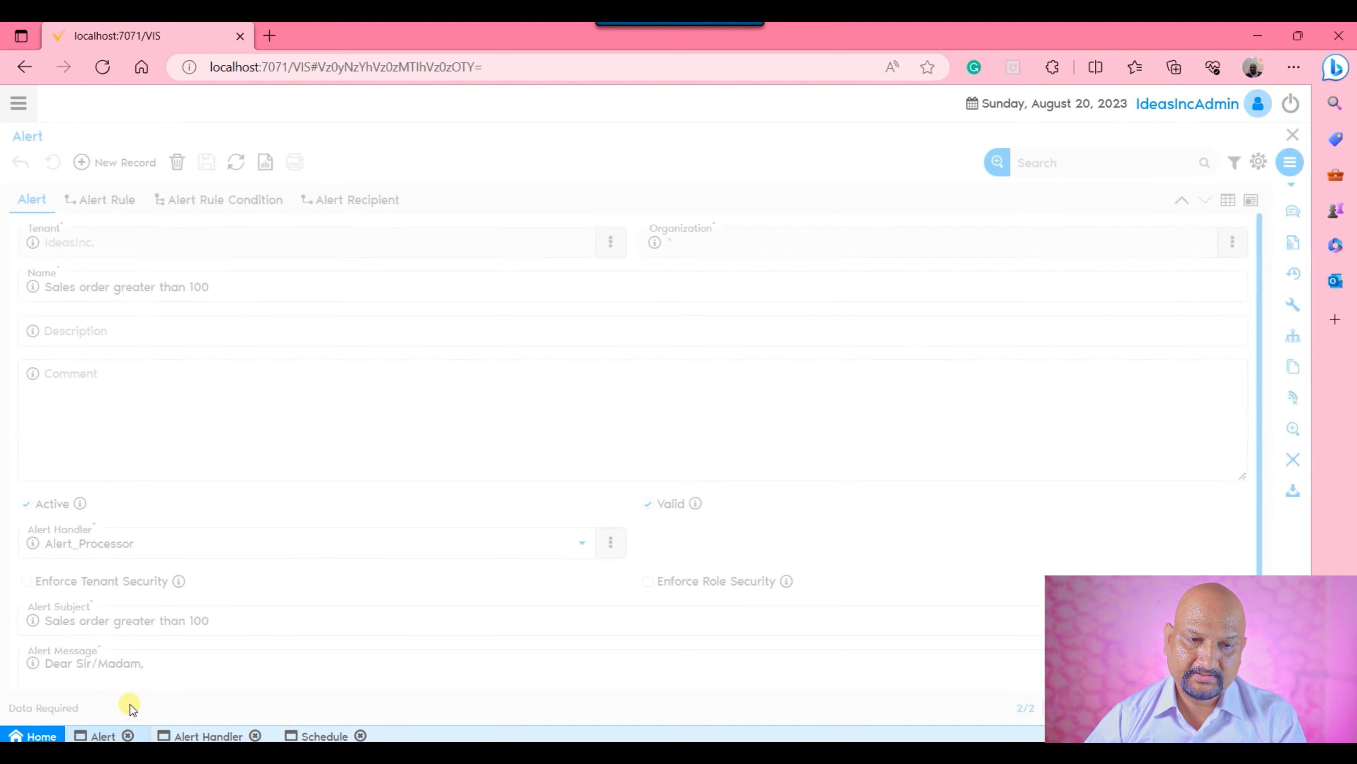
pyautogui.click(615, 542)
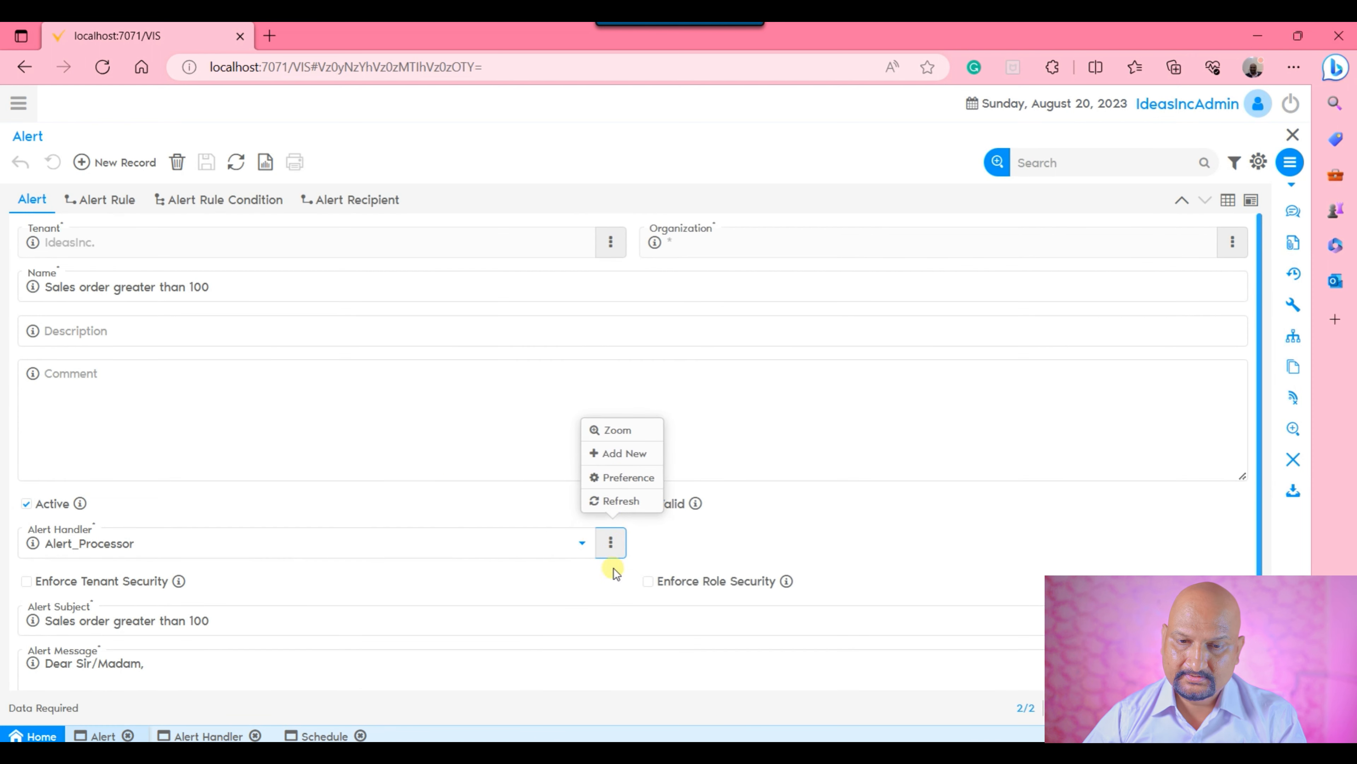
pyautogui.click(621, 501)
pyautogui.click(452, 545)
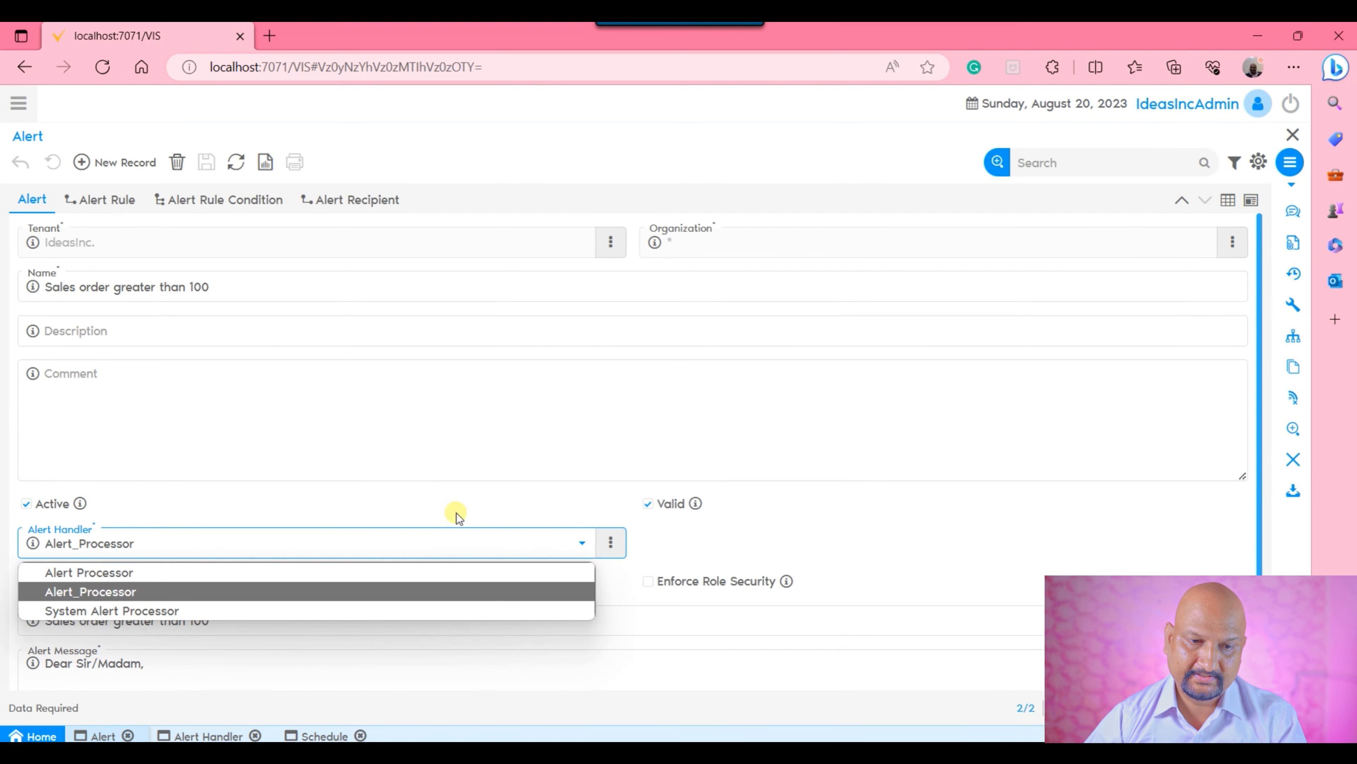
pyautogui.click(142, 570)
pyautogui.click(348, 457)
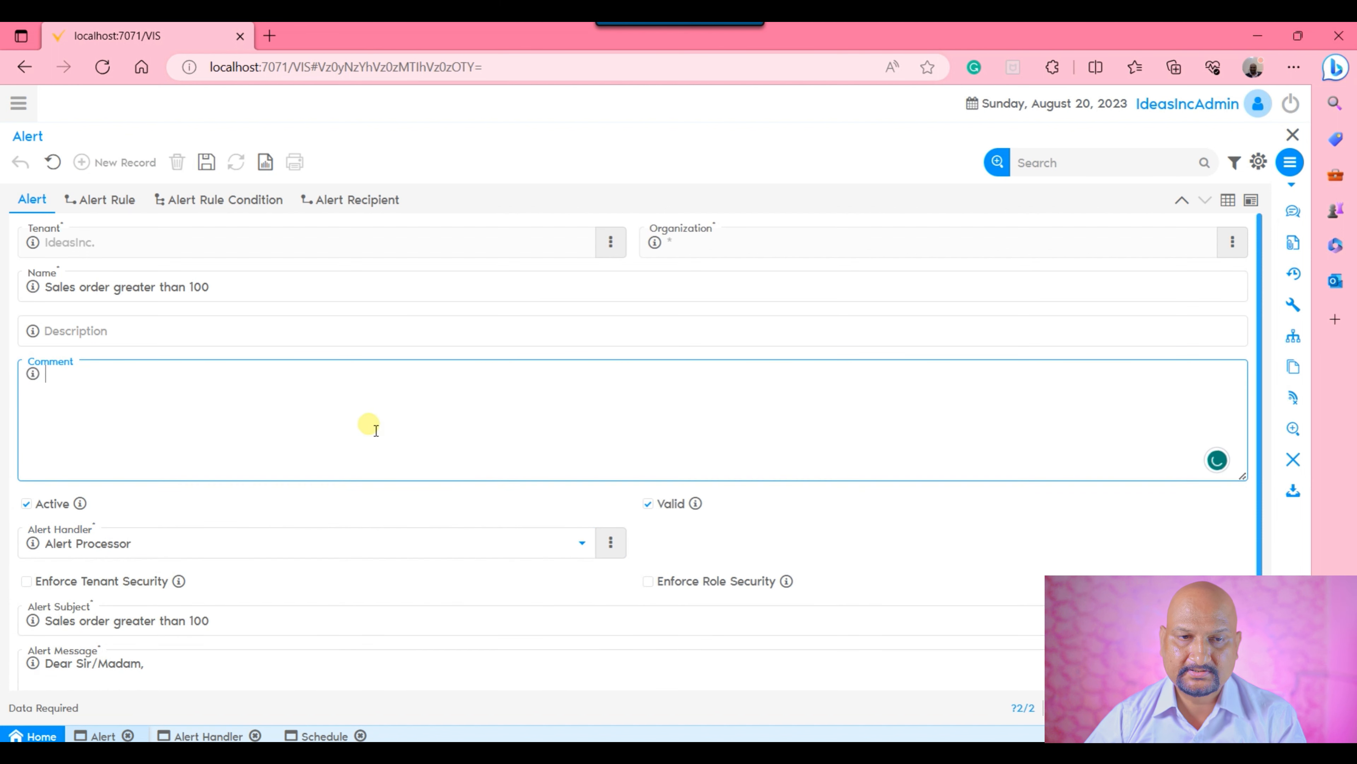
pyautogui.click(206, 162)
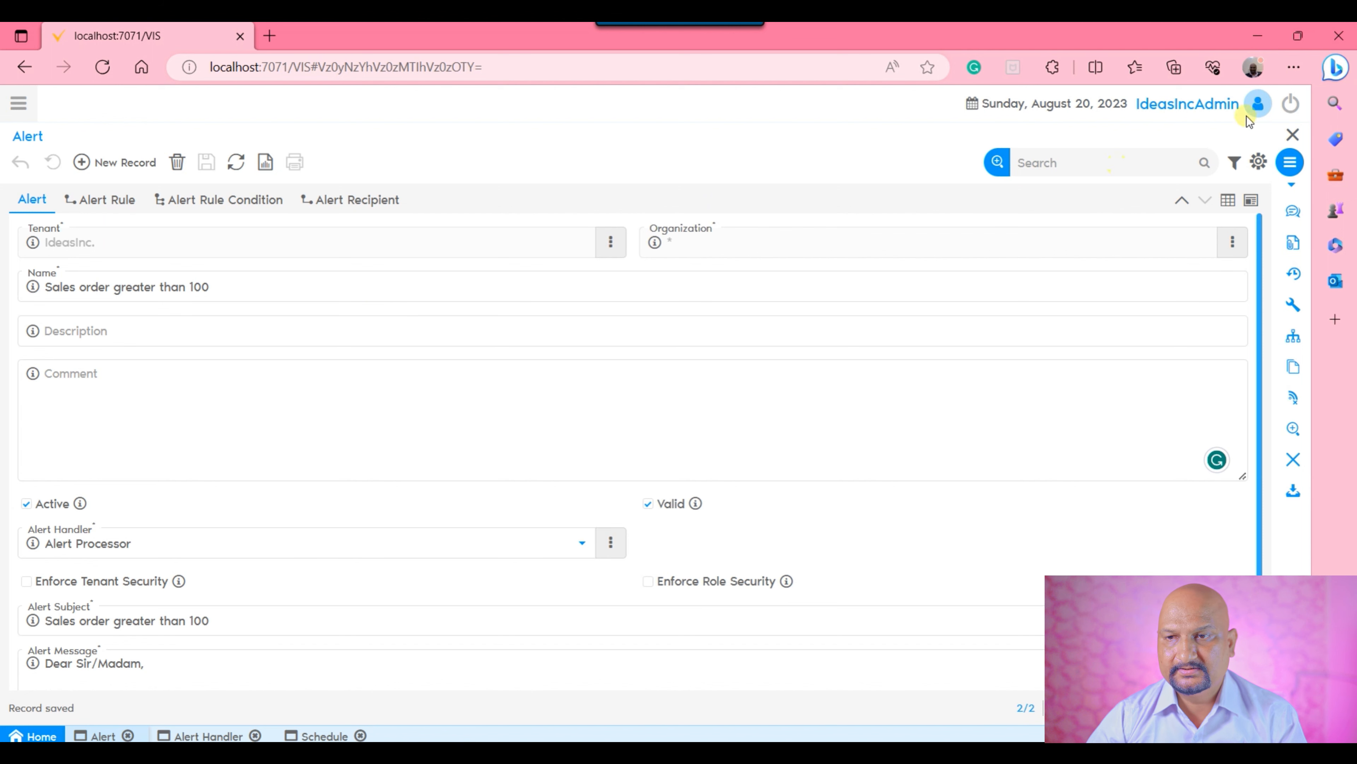
# Log out of the current account and log in as SuperUser with the account password.
pyautogui.click(1290, 103)
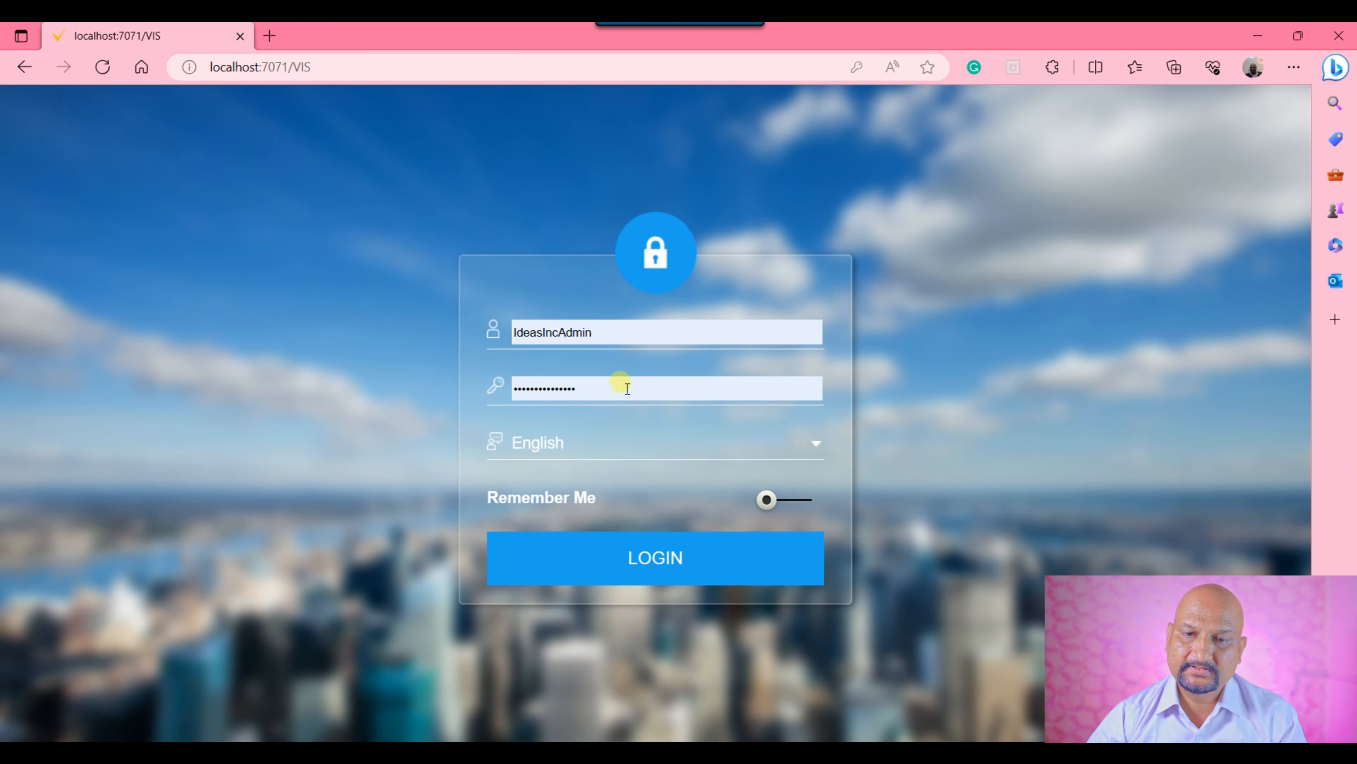
pyautogui.click(620, 387)
pyautogui.click(625, 484)
pyautogui.click(636, 551)
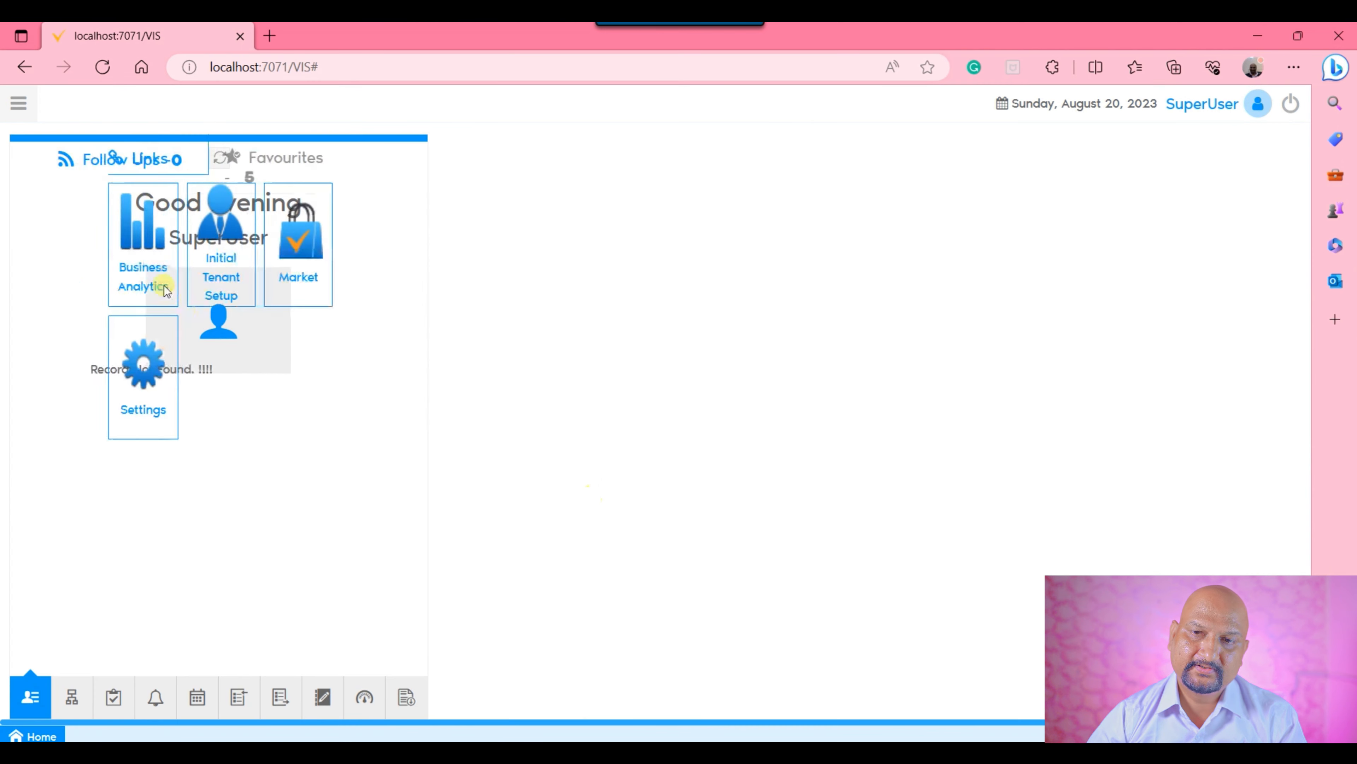
# Search the application menu for "Vser" and open the VServer form.
pyautogui.click(19, 105)
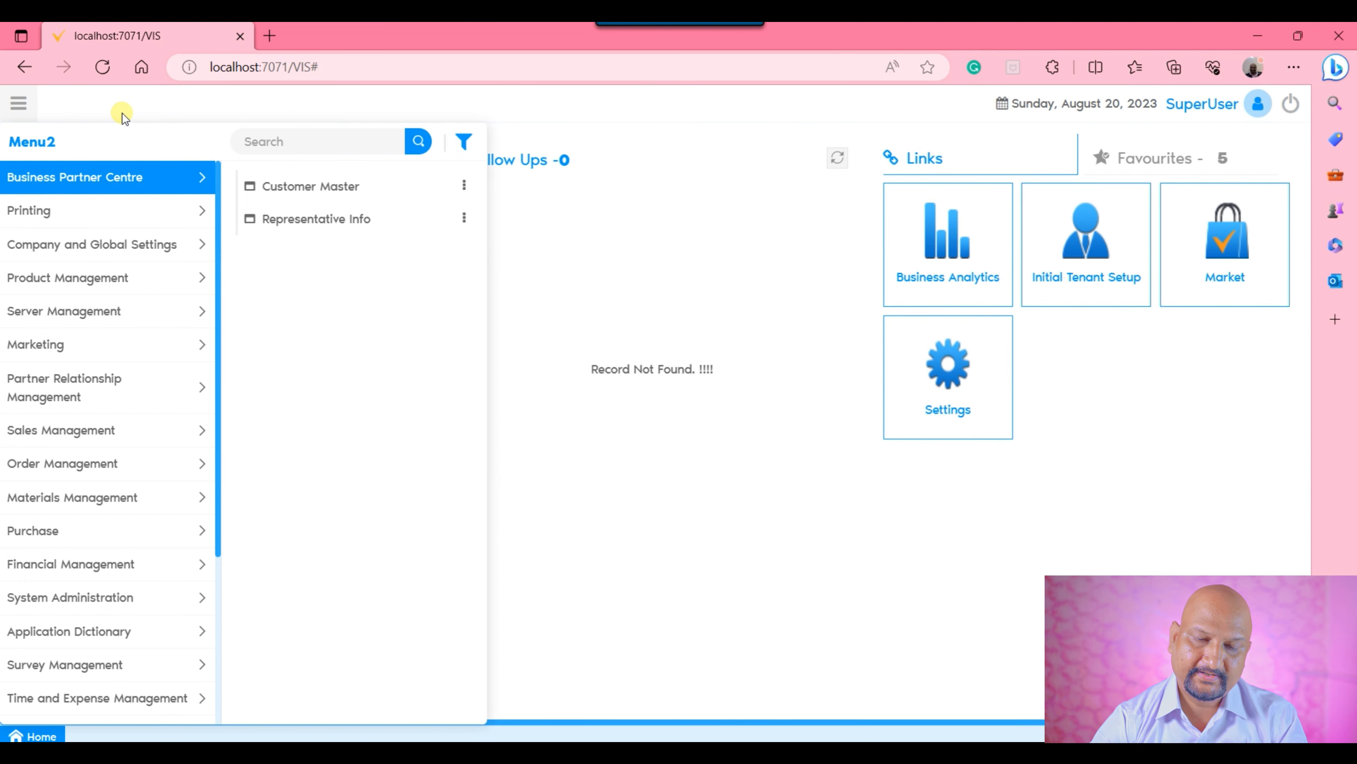
pyautogui.write('Vser')
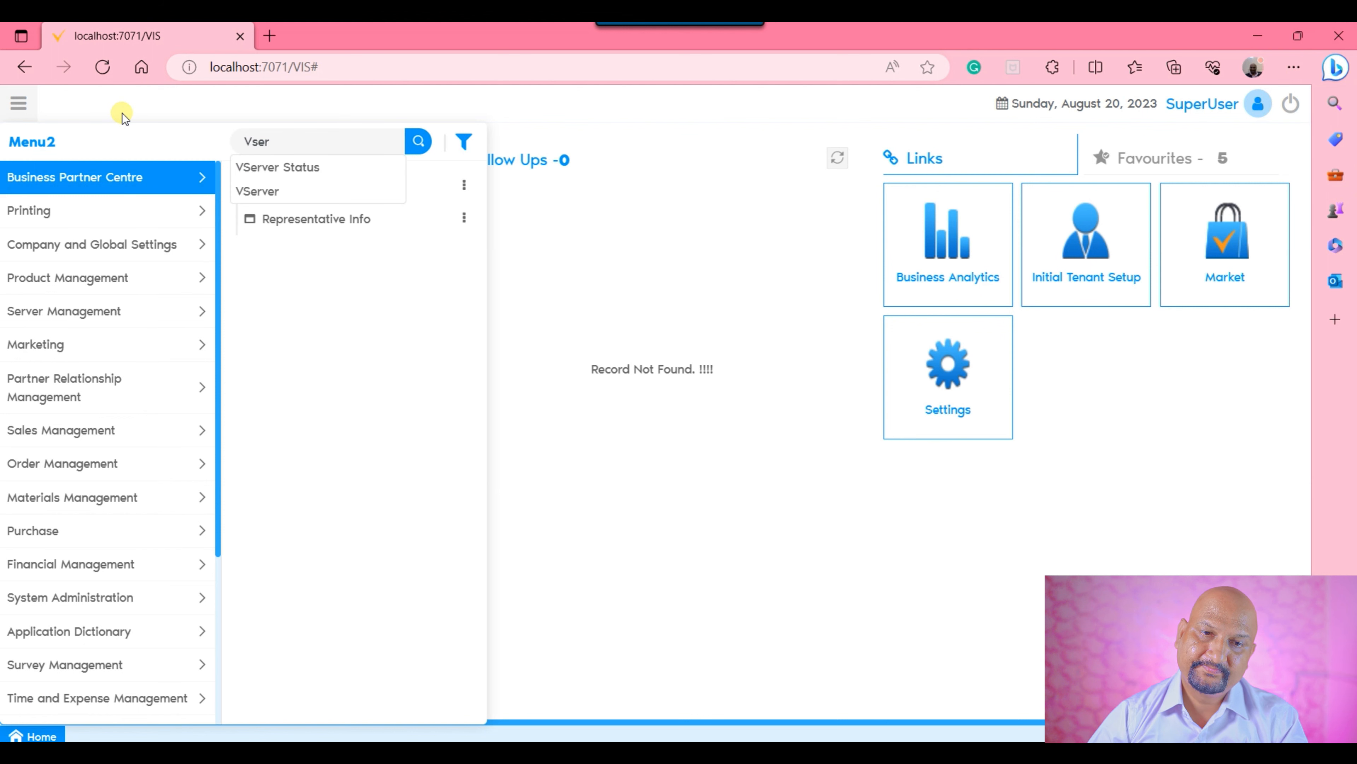
pyautogui.click(355, 202)
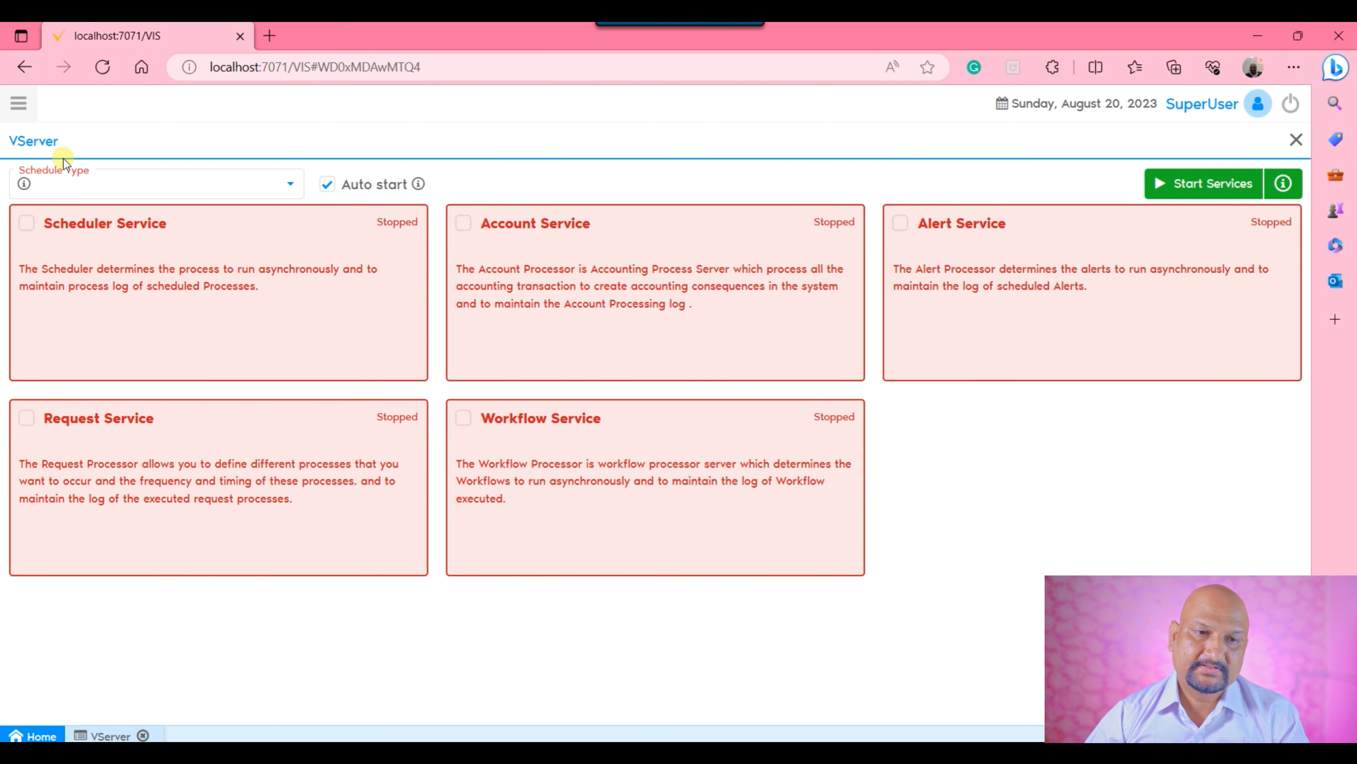
# Set the VServer schedule type to Linked with Same IP and Unlinked Schedule, and select the Alert Service.
pyautogui.click(147, 177)
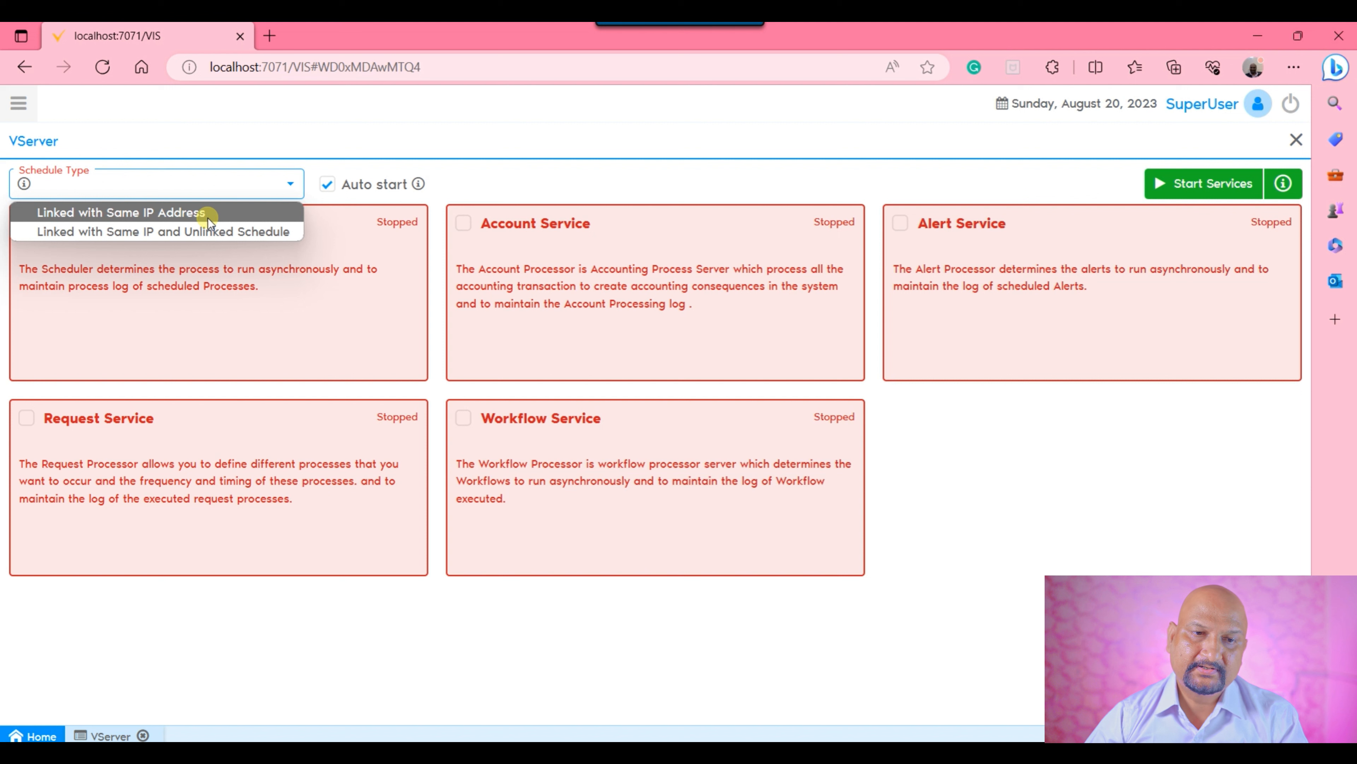
pyautogui.click(191, 233)
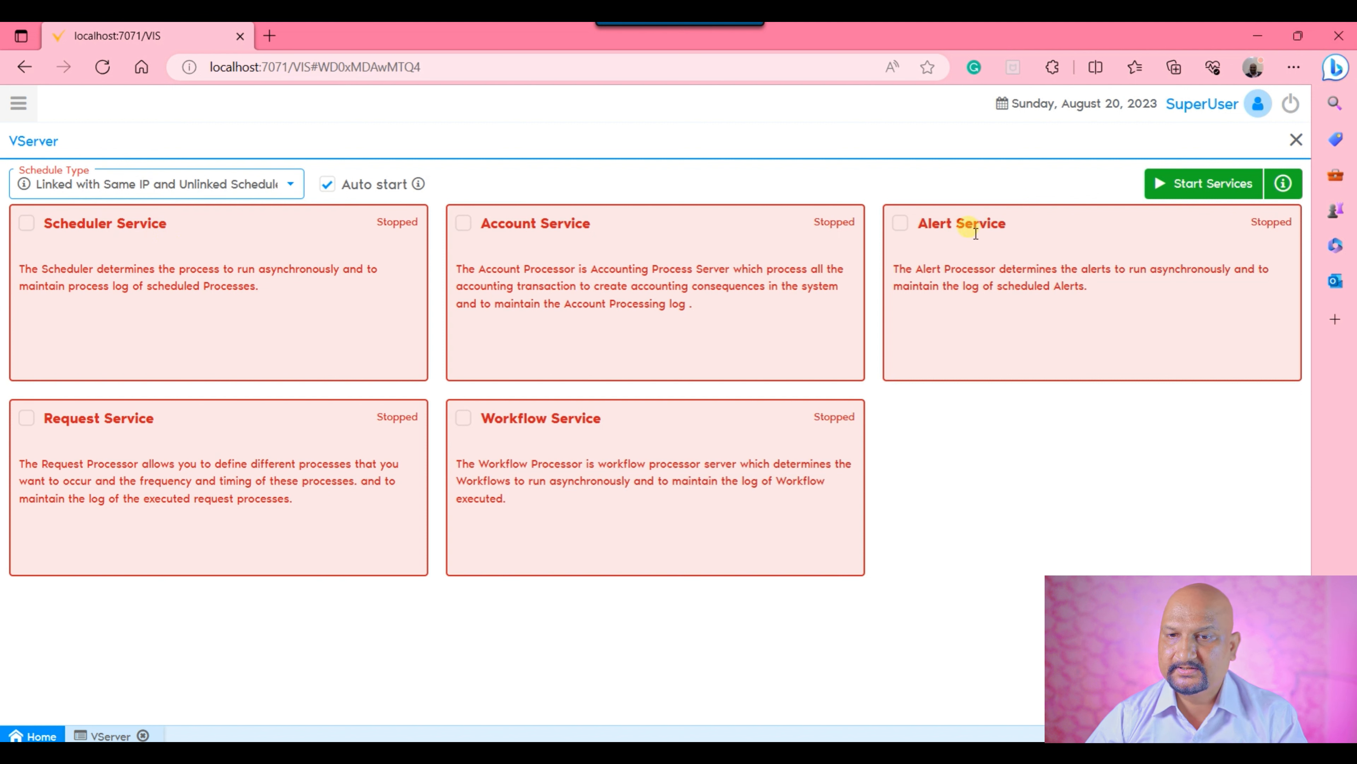
pyautogui.click(902, 223)
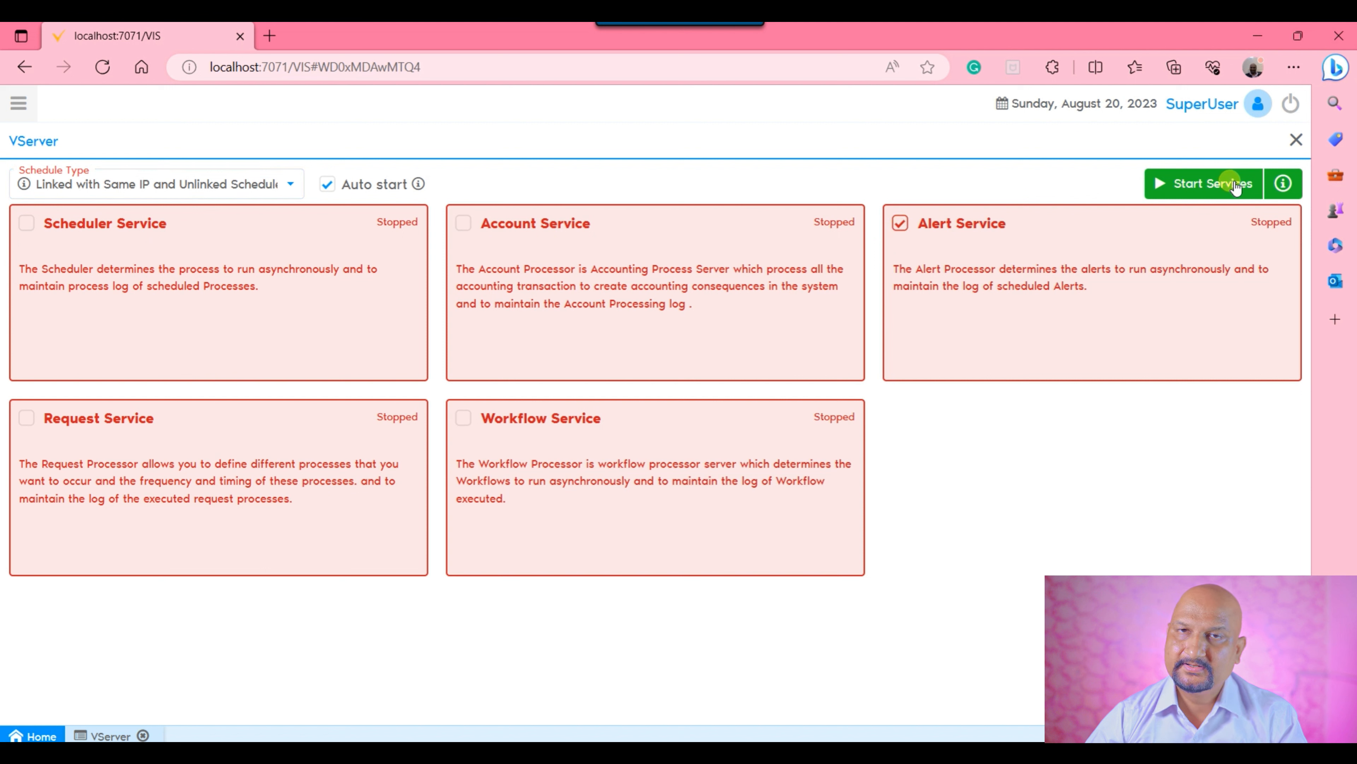